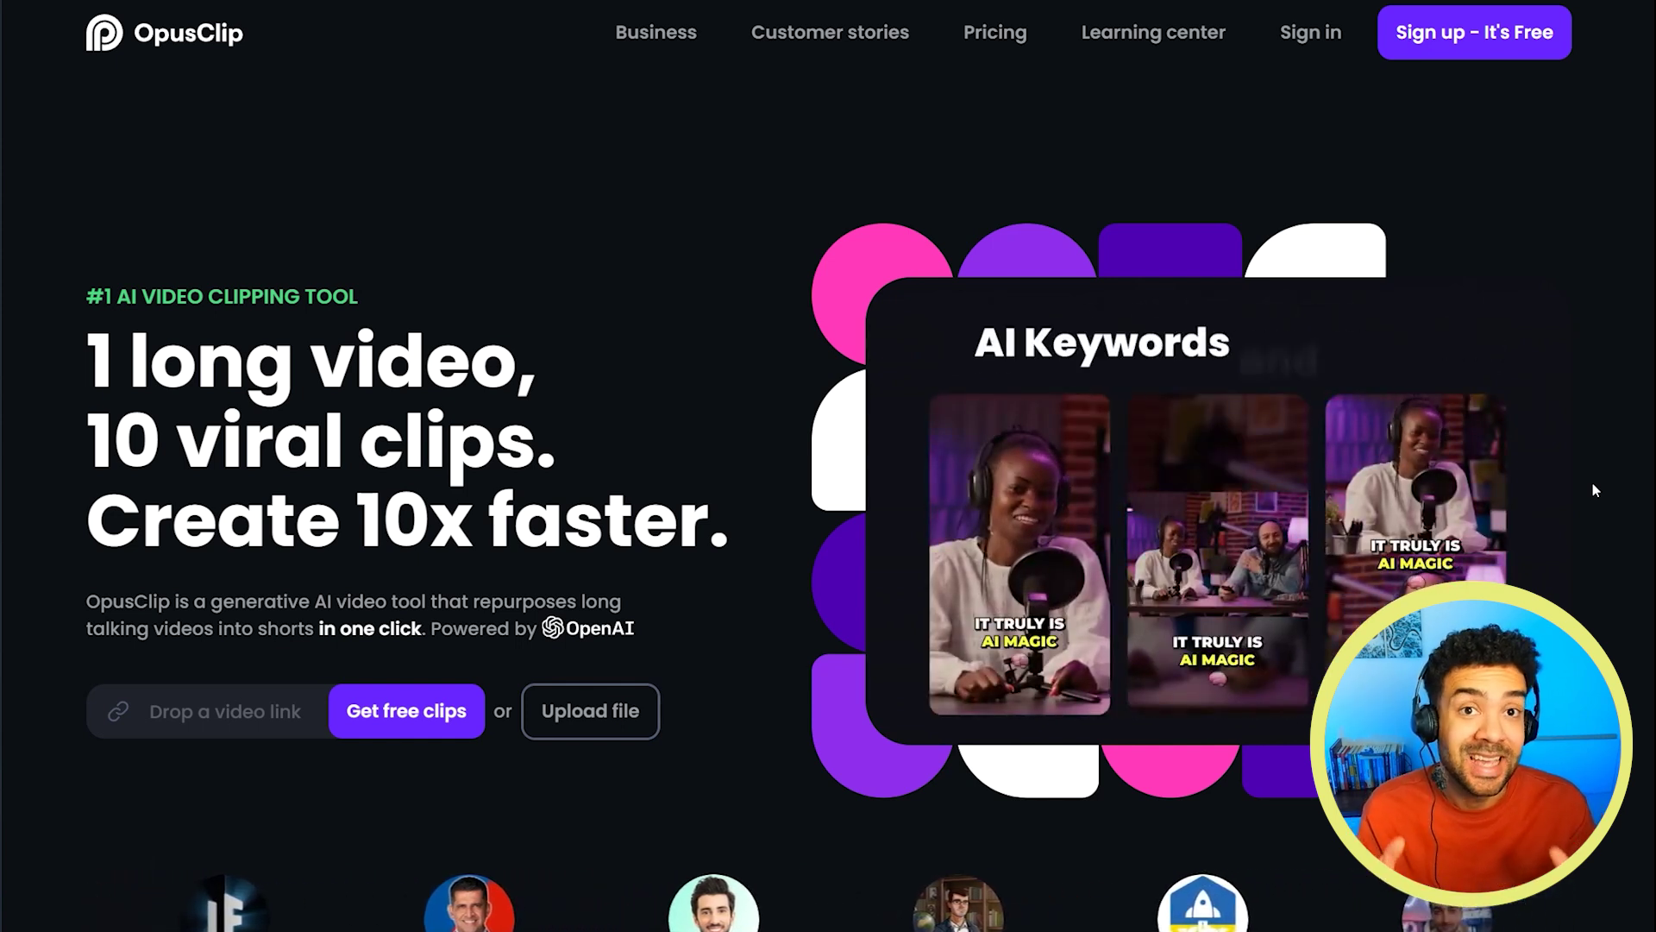
Step: Scroll down the OpusClip landing page toward the signed-in dashboard
scroll(1591, 479, down, 2)
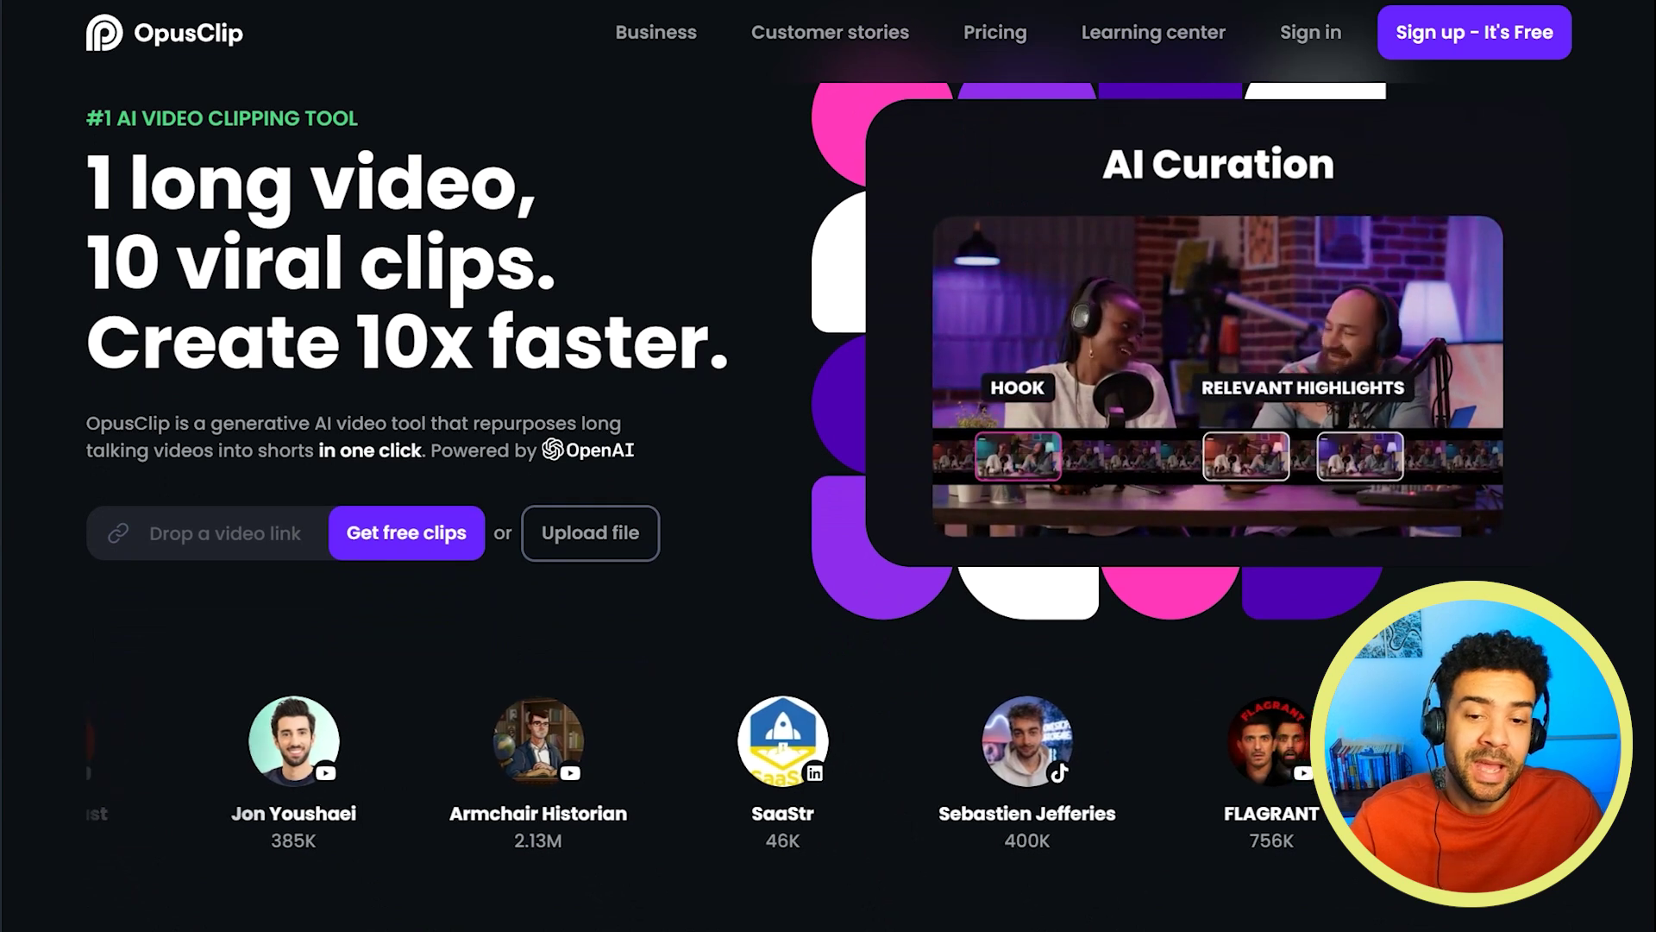
scroll(828, 480, down, 3)
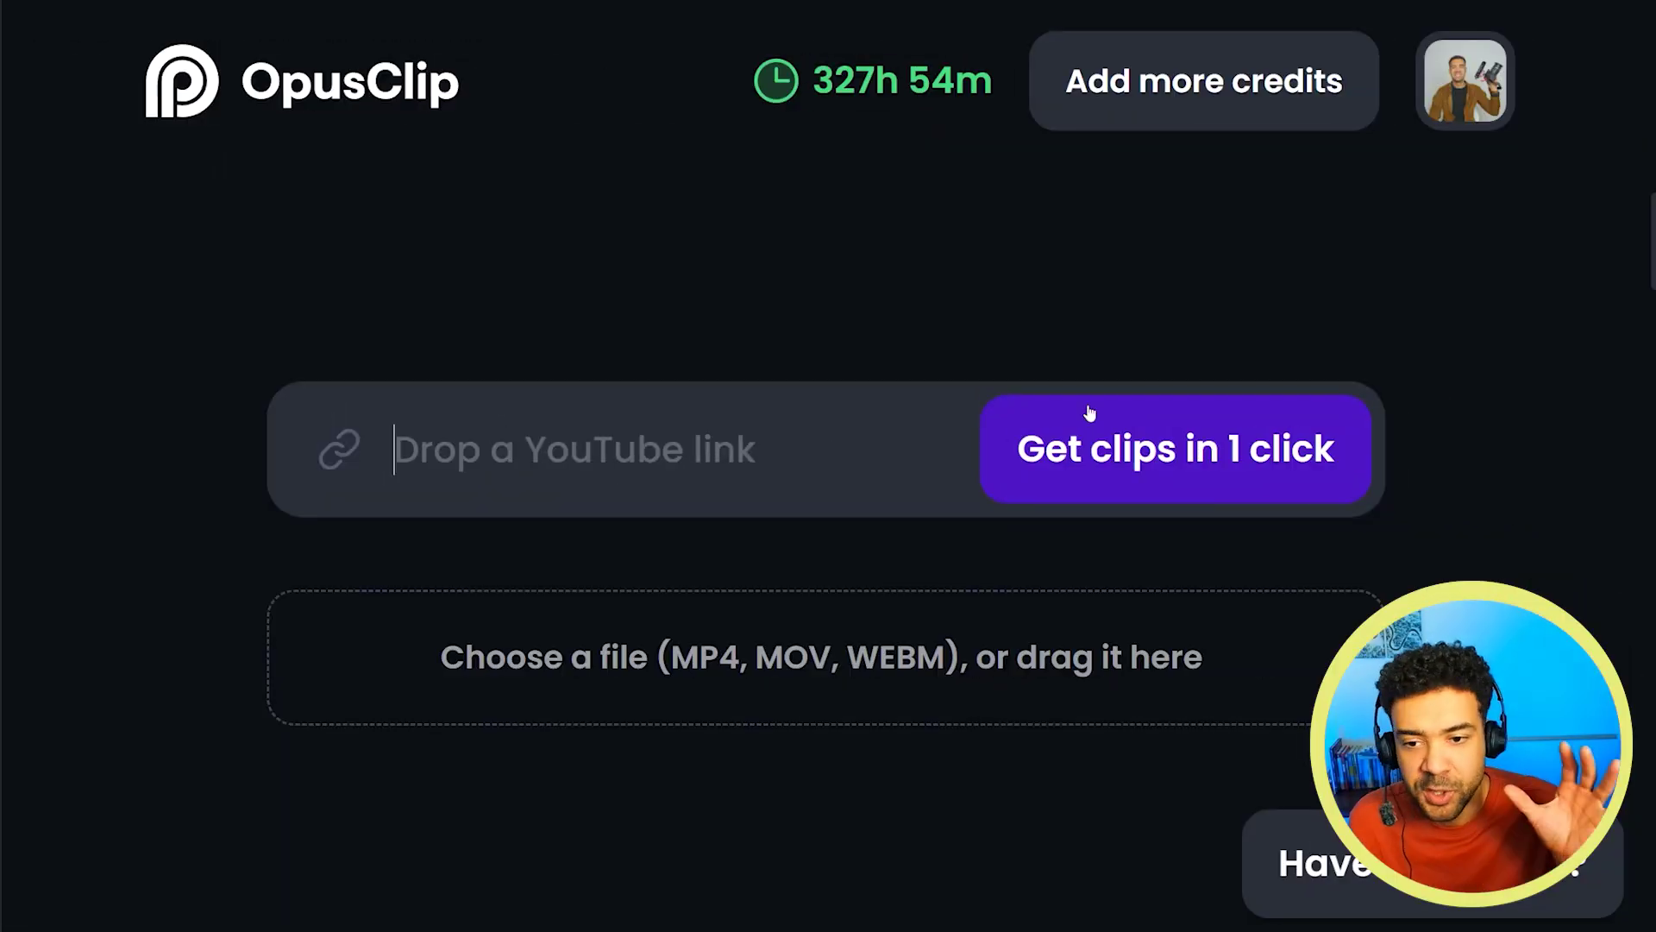
Step: Paste the copied YouTube URL as plain text into the 'Drop a YouTube link' field
right_click(450, 471)
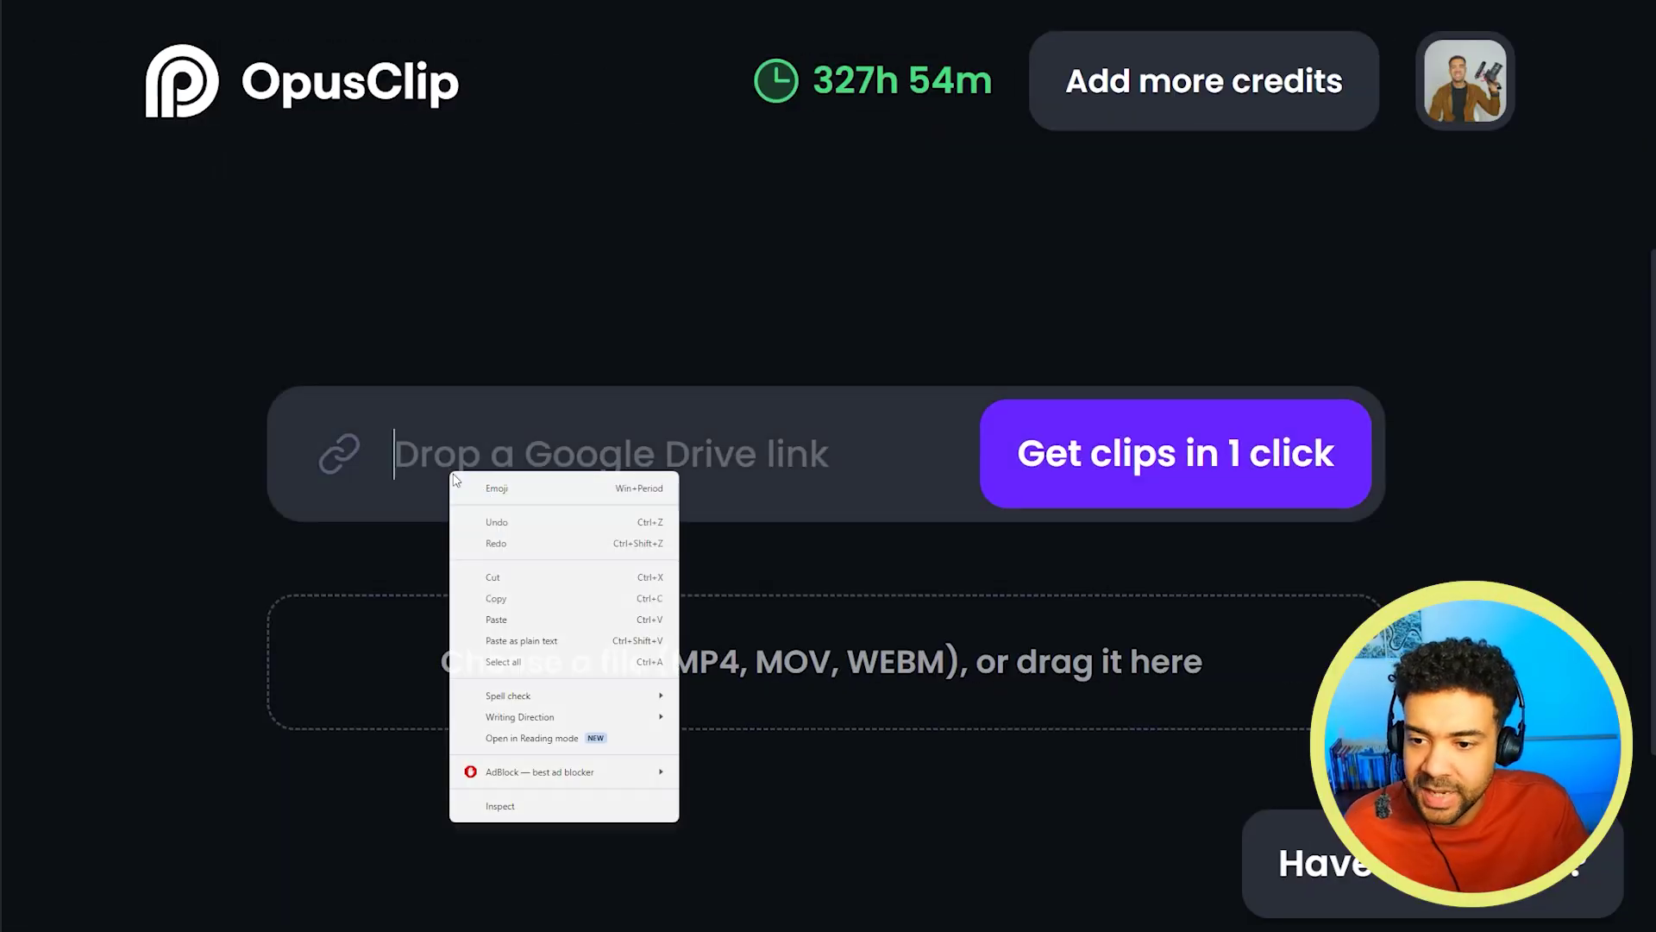
click(532, 642)
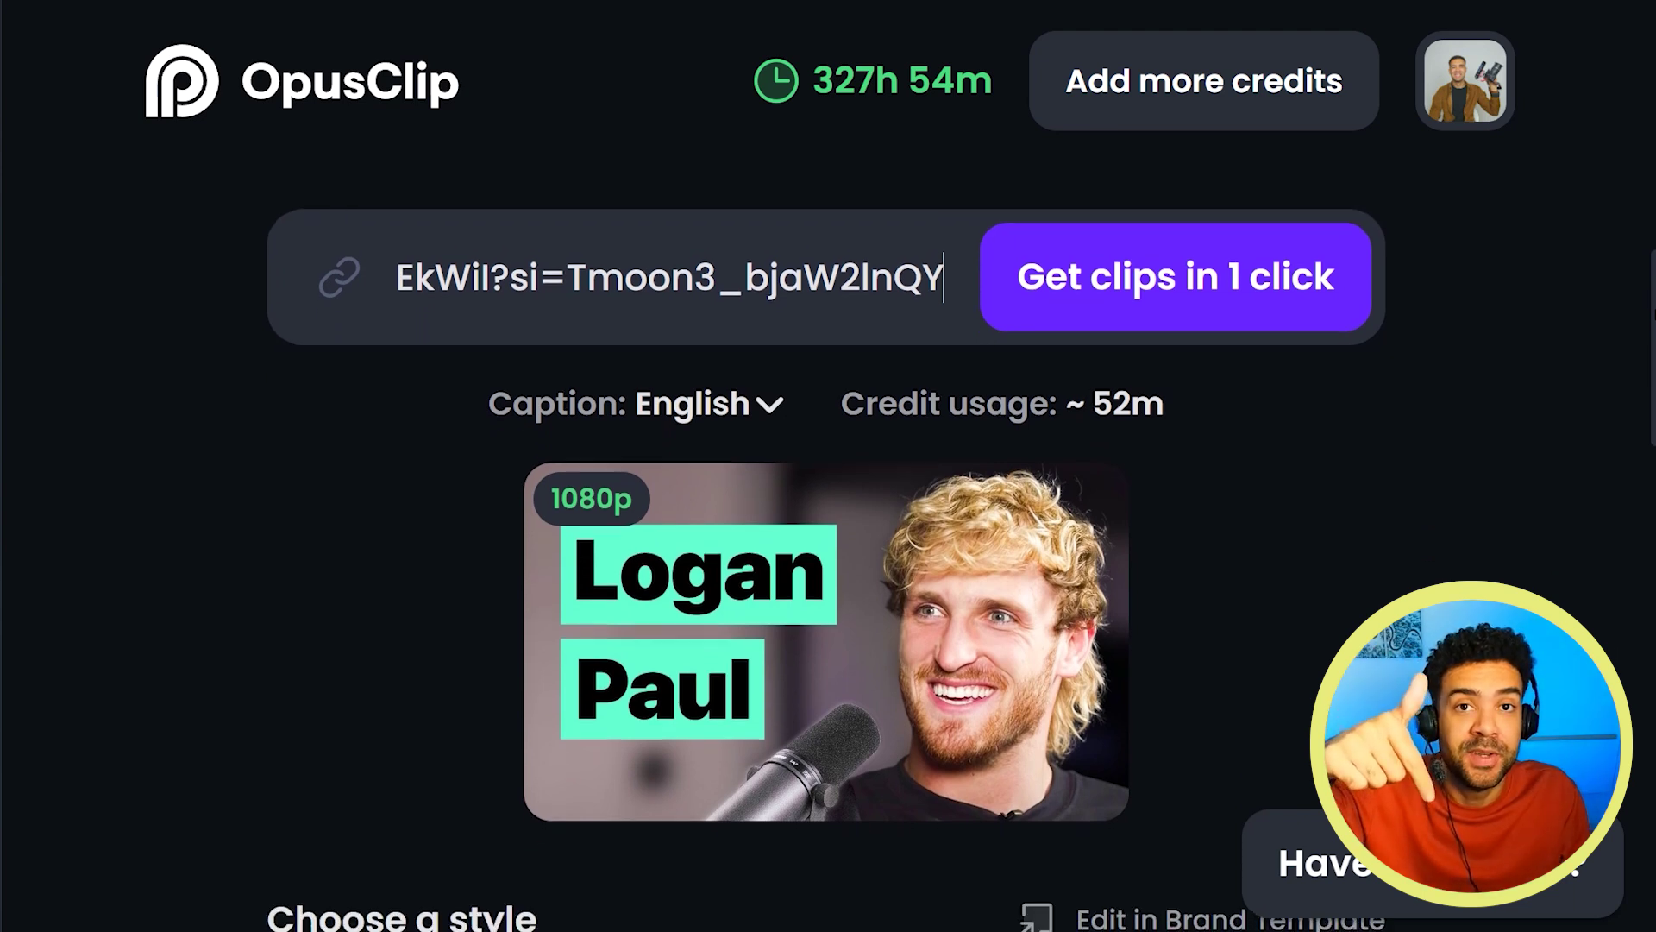
drag(1654, 325, 1650, 495)
Step: Advance the caption style carousel five times to select OpusCompStyle
click(1384, 578)
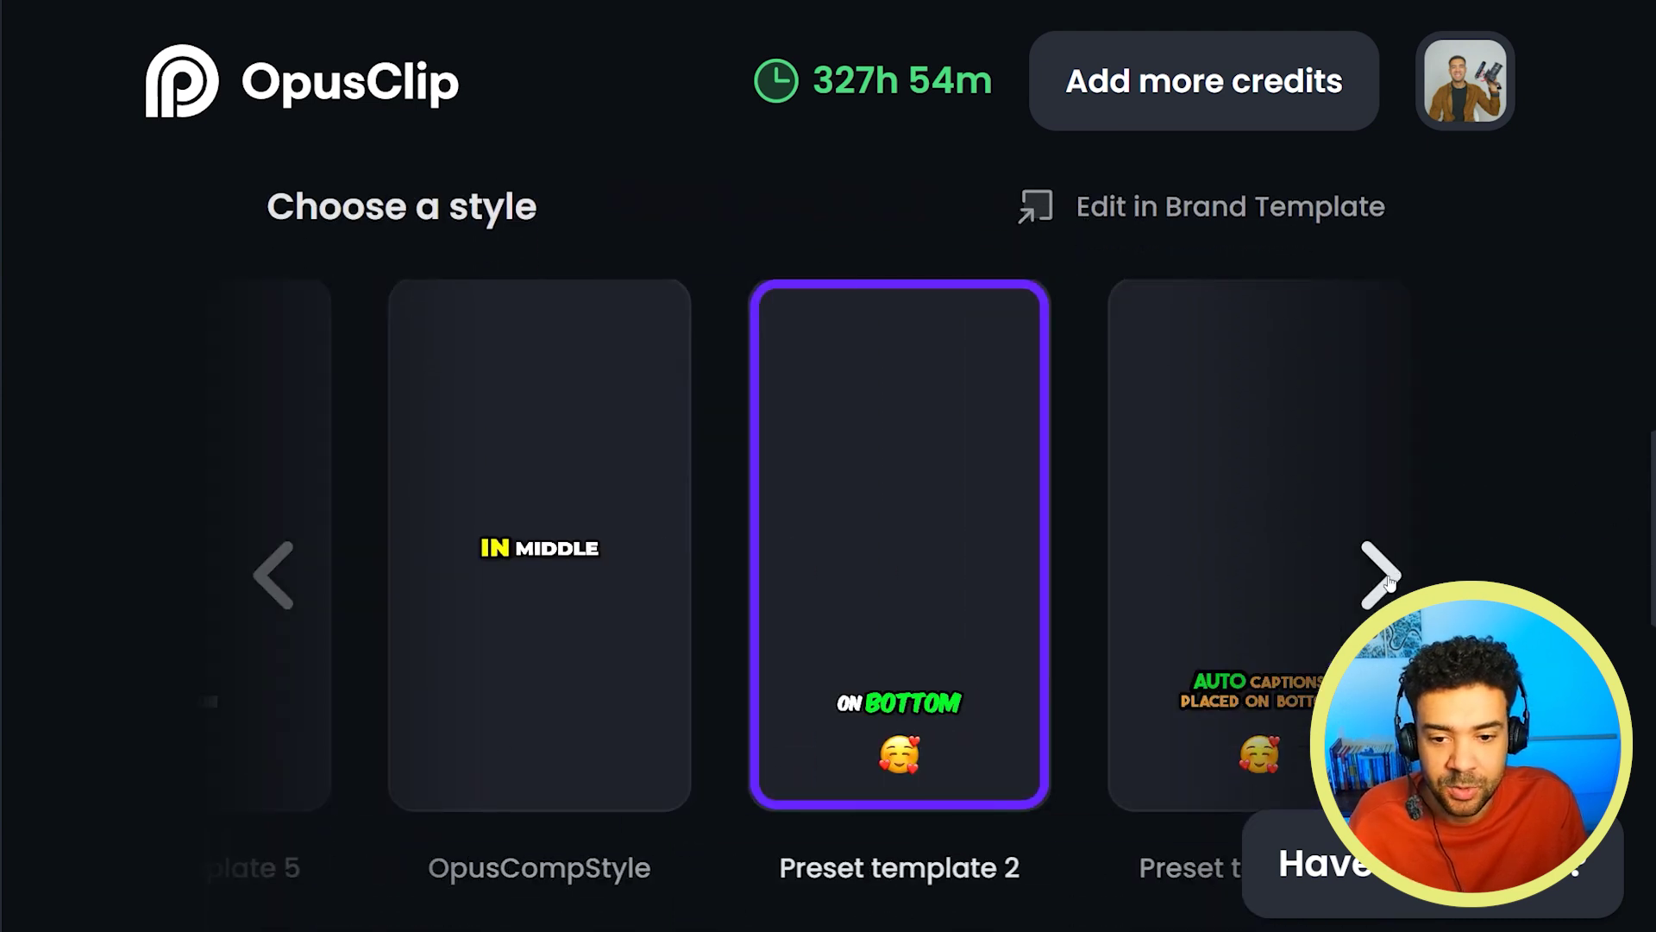
click(1384, 578)
click(1384, 576)
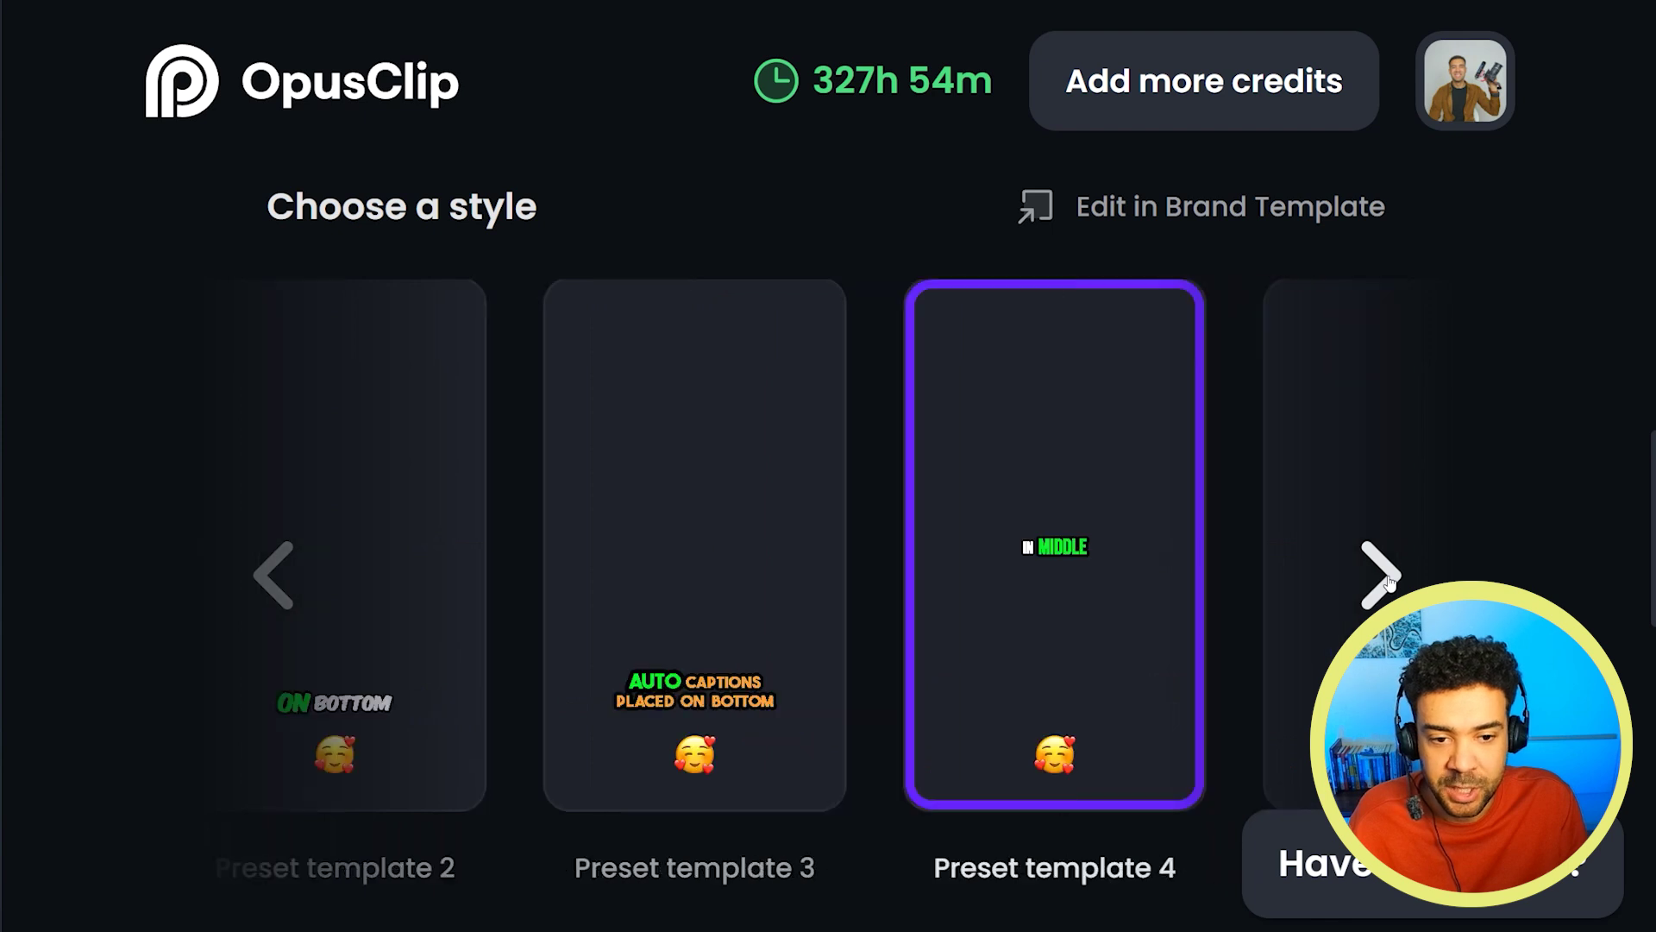
click(1384, 577)
click(1384, 574)
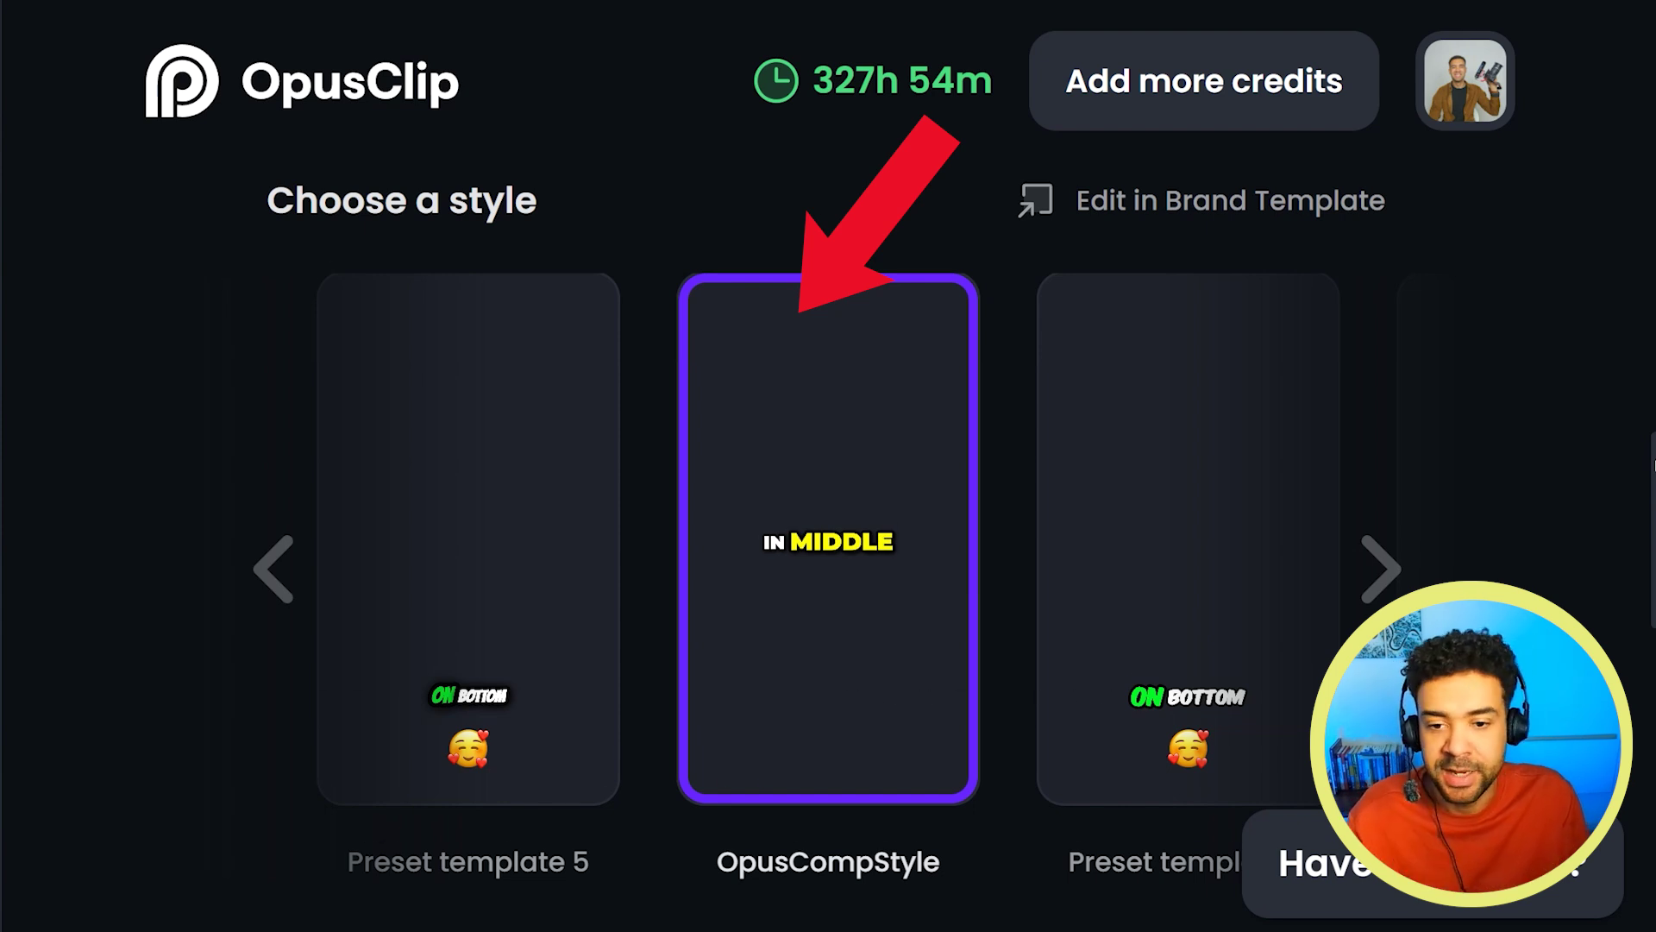
scroll(828, 552, down, 1)
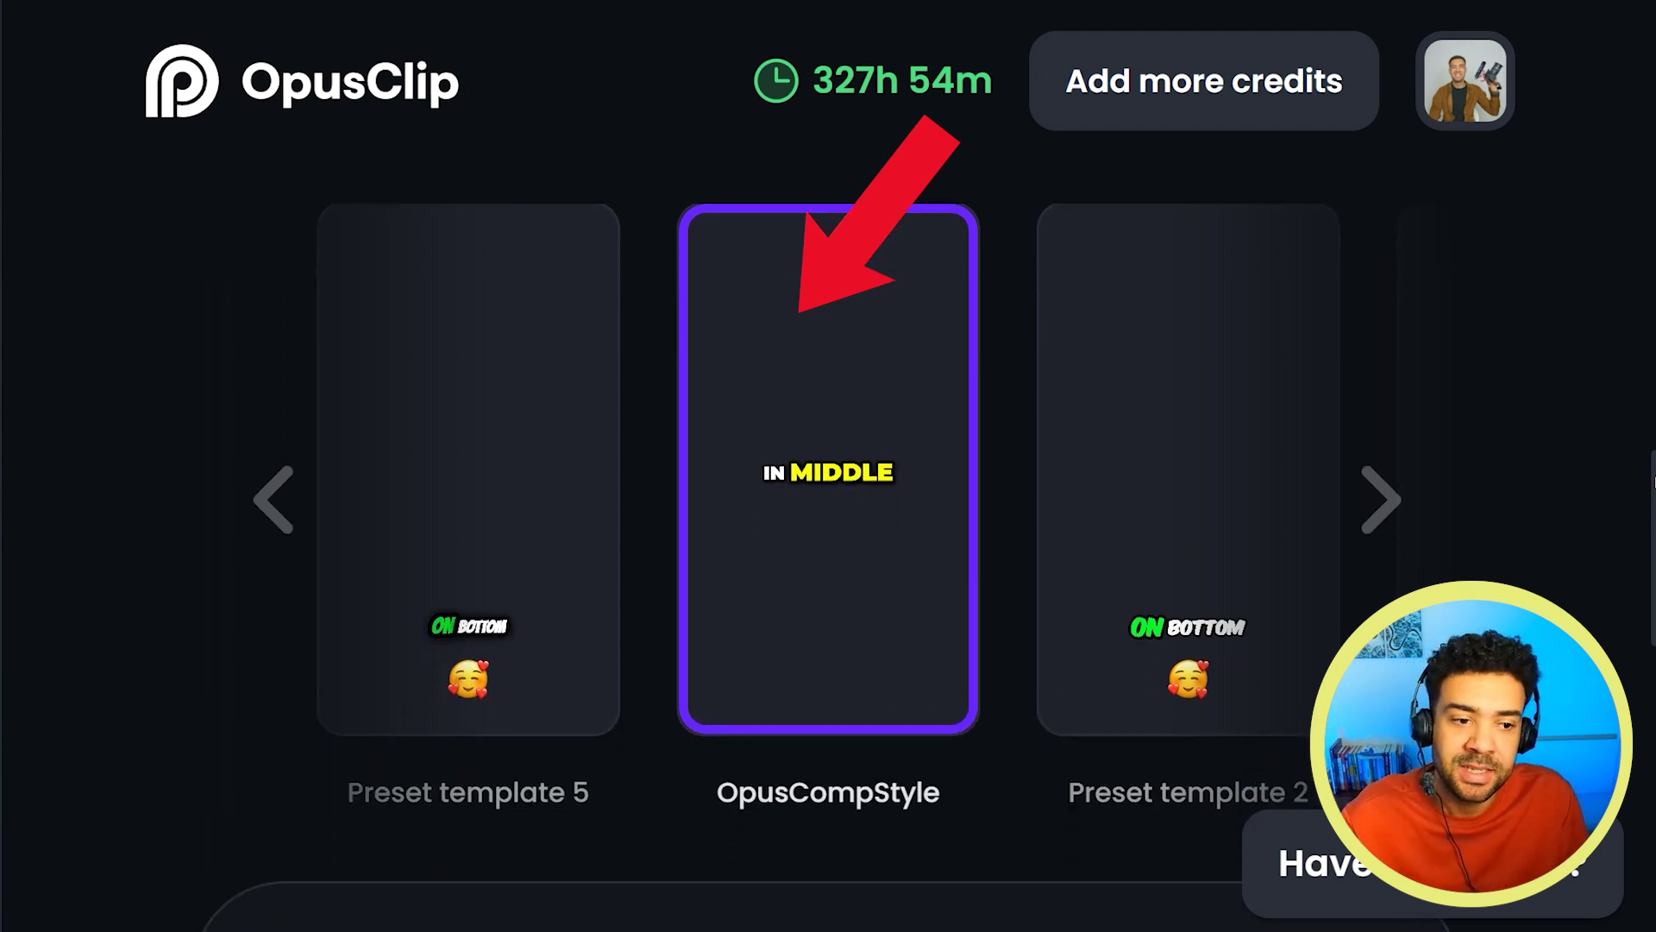
scroll(828, 552, down, 5)
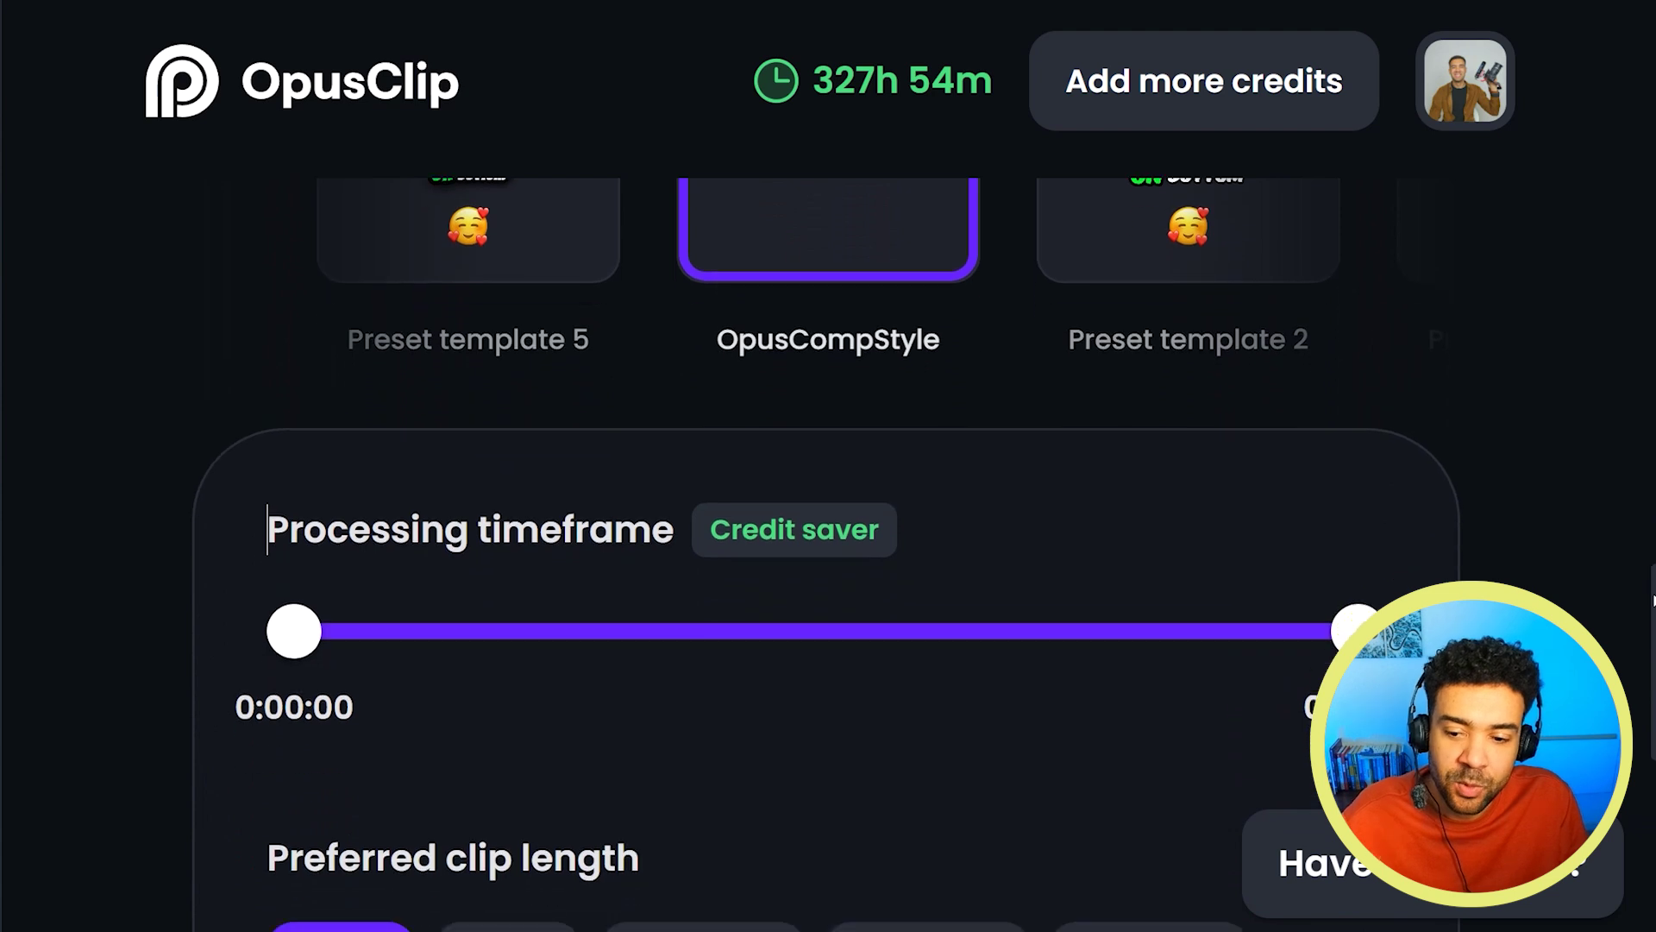
Step: Select both '<30s' and '30s~60s' as the preferred clip lengths
scroll(828, 552, down, 2)
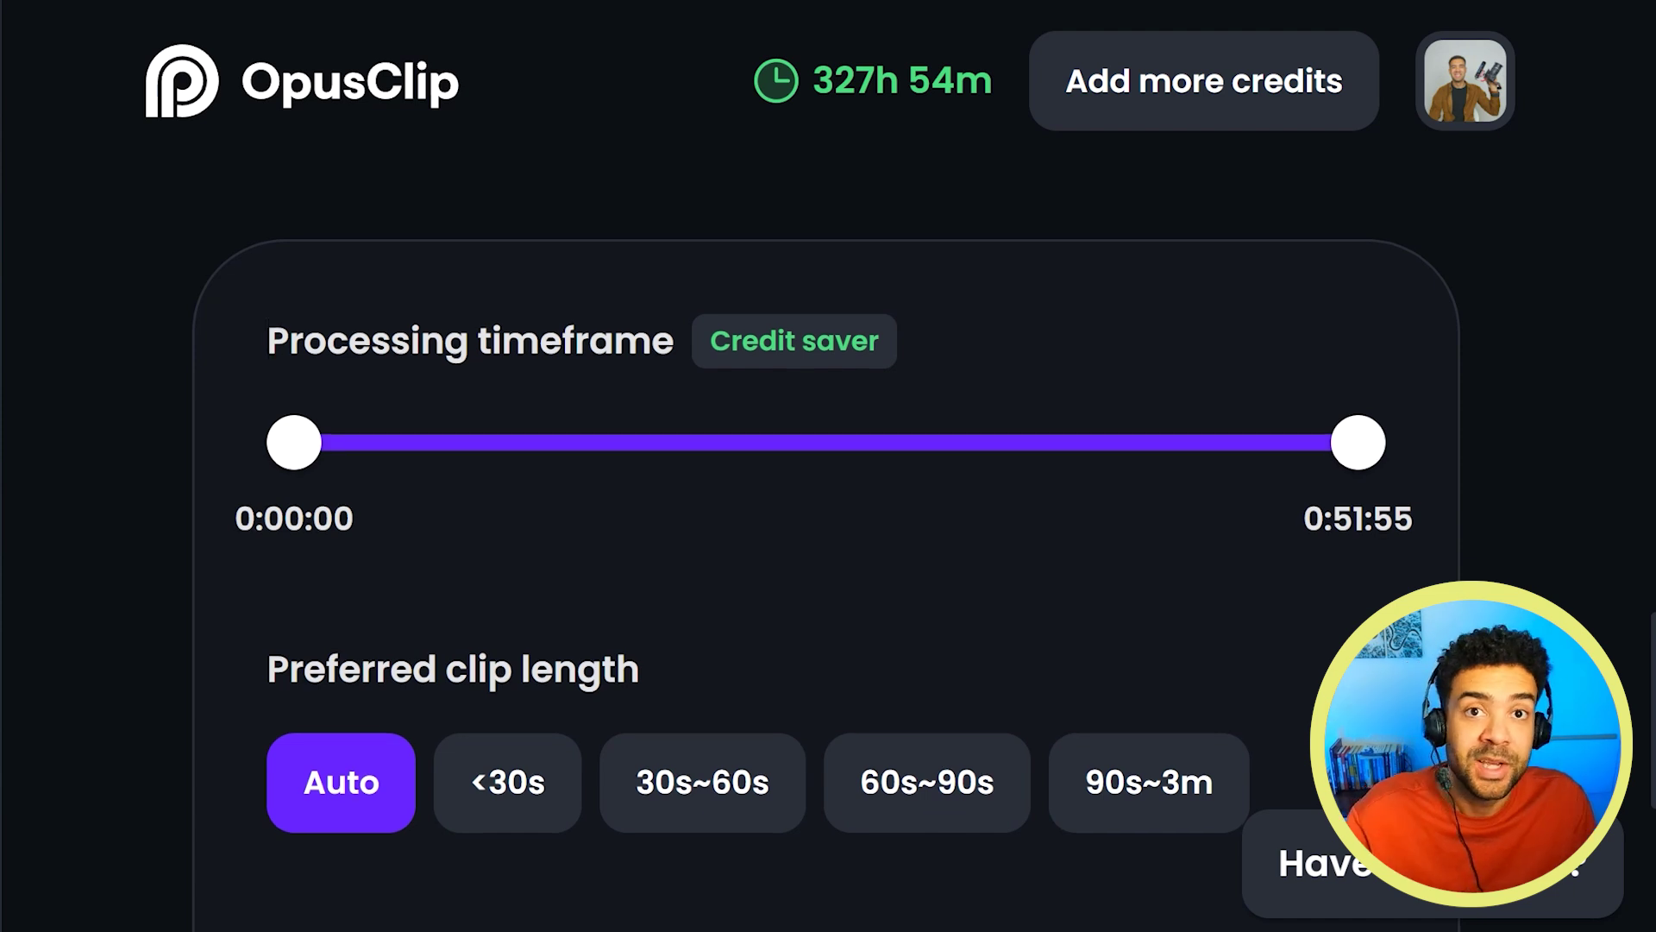
click(523, 794)
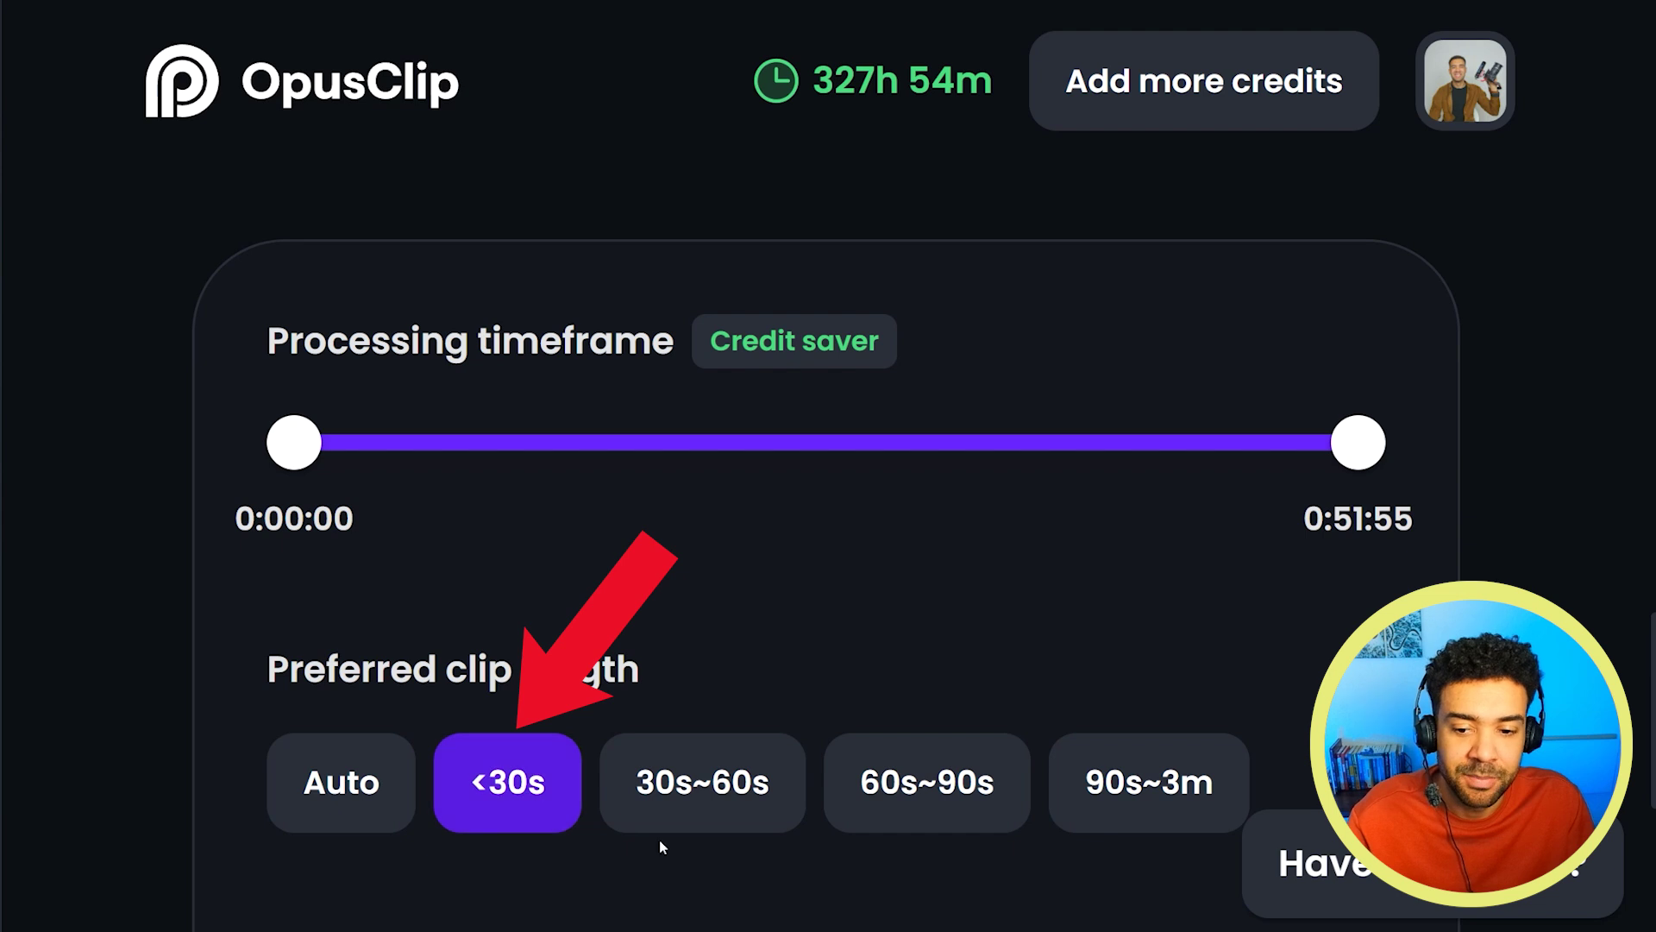
click(713, 804)
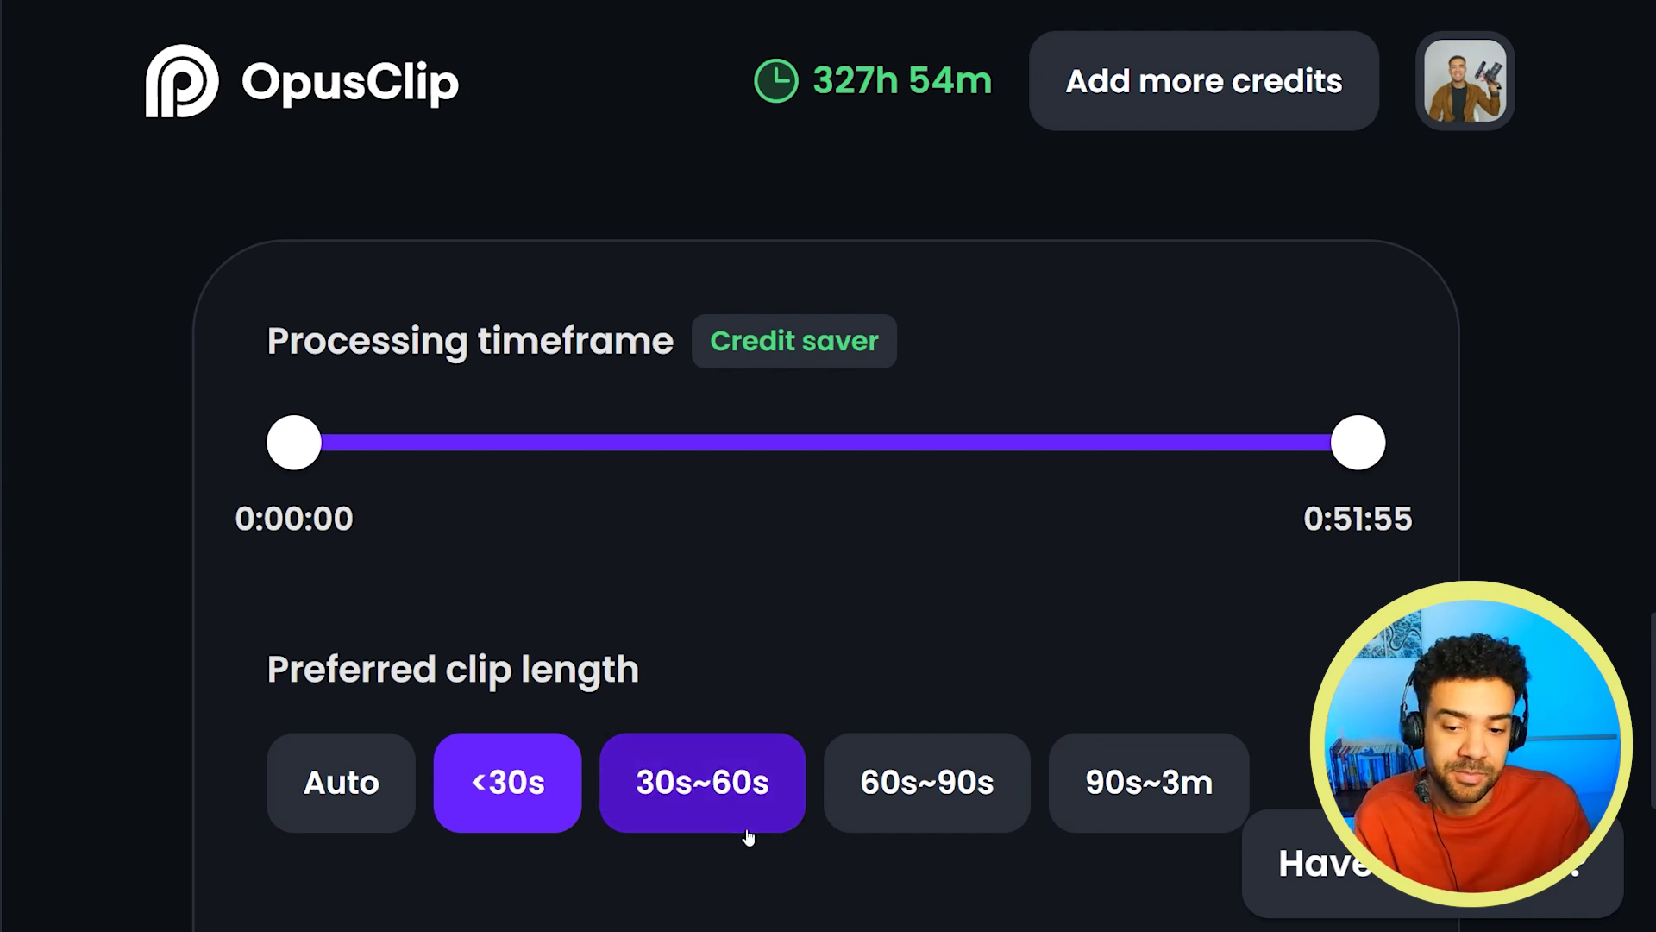
scroll(751, 832, up, 4)
scroll(1210, 515, up, 12)
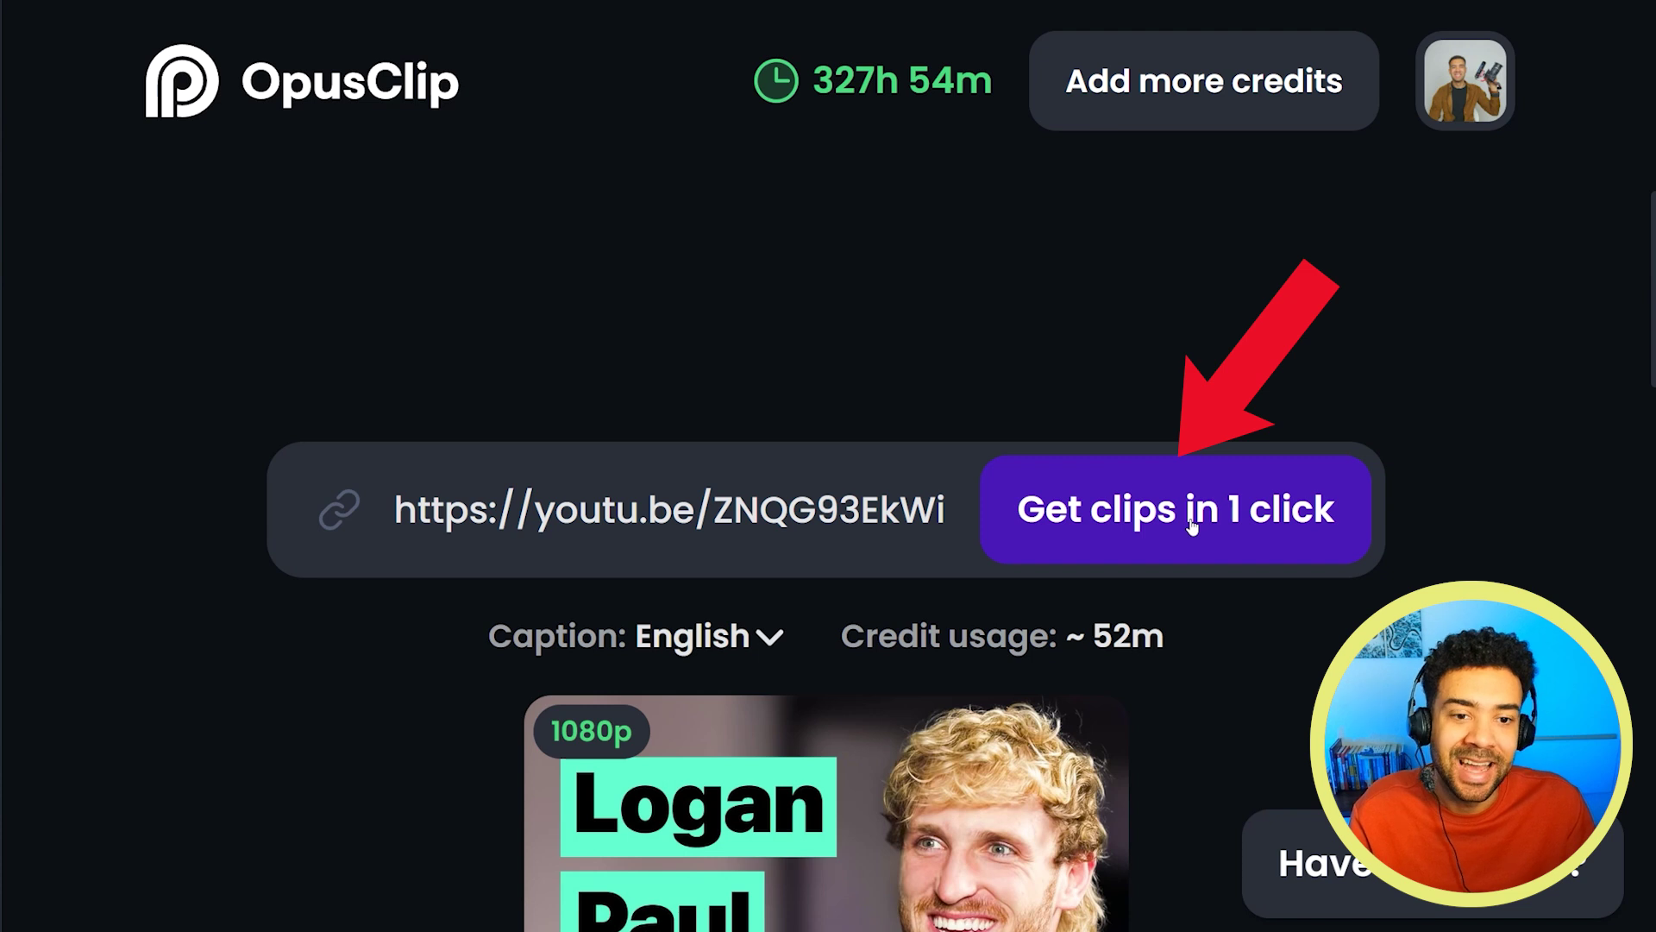
Step: Generate clips with 'Get clips in 1 click' and scroll down the ranked results
click(1192, 525)
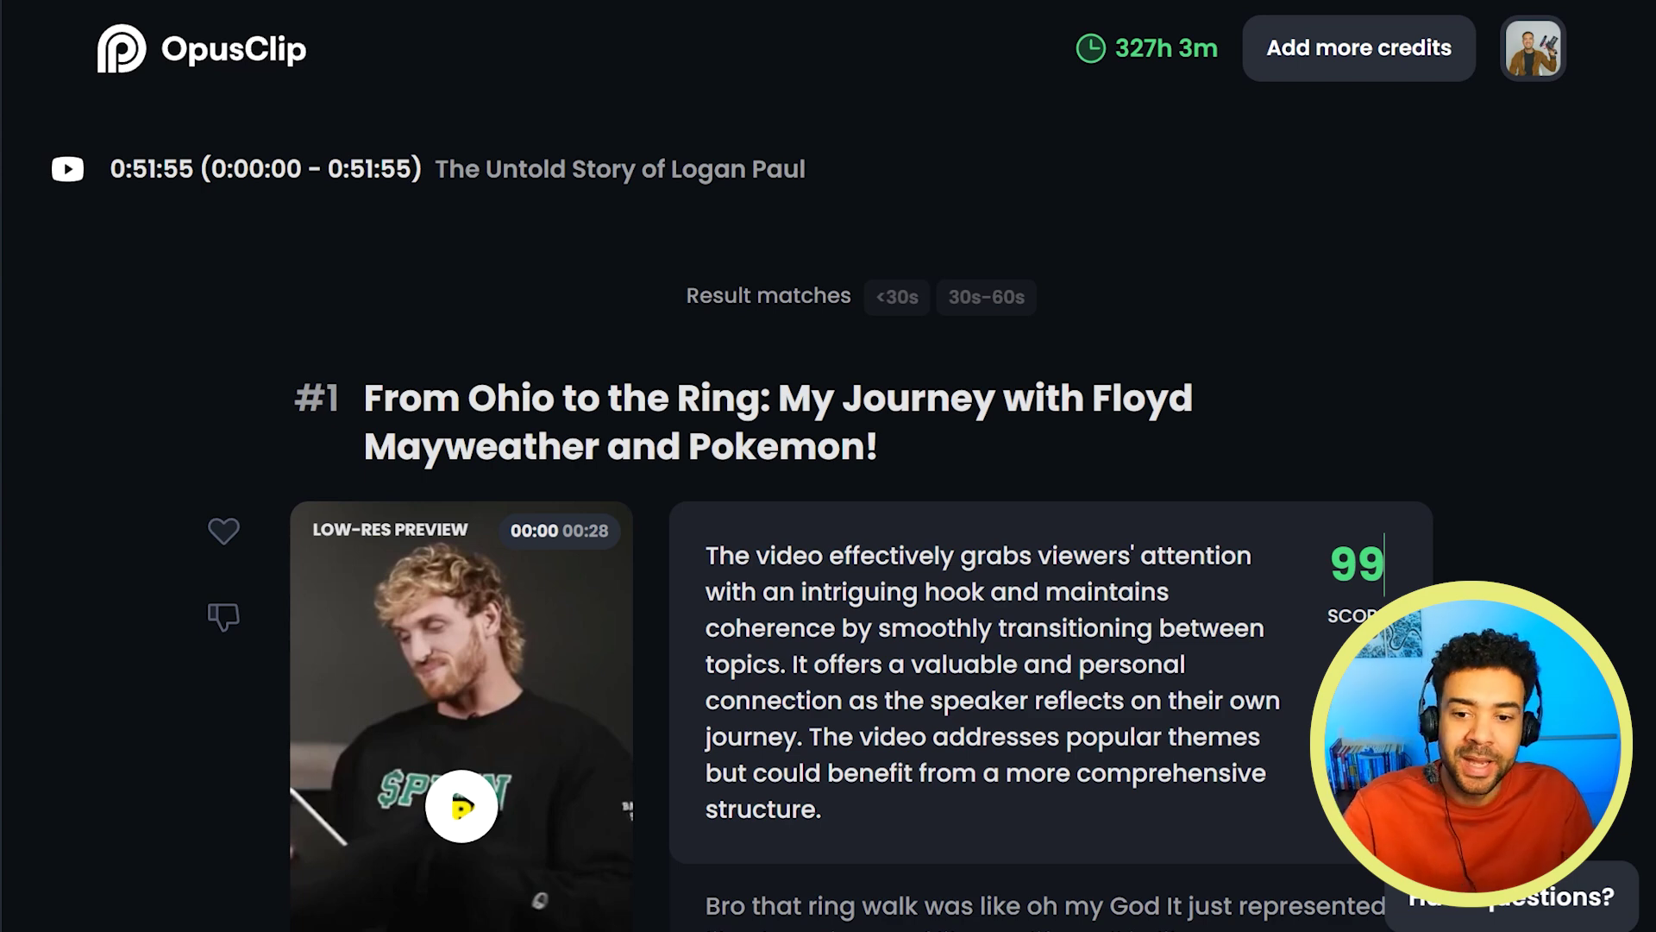
scroll(828, 518, down, 10)
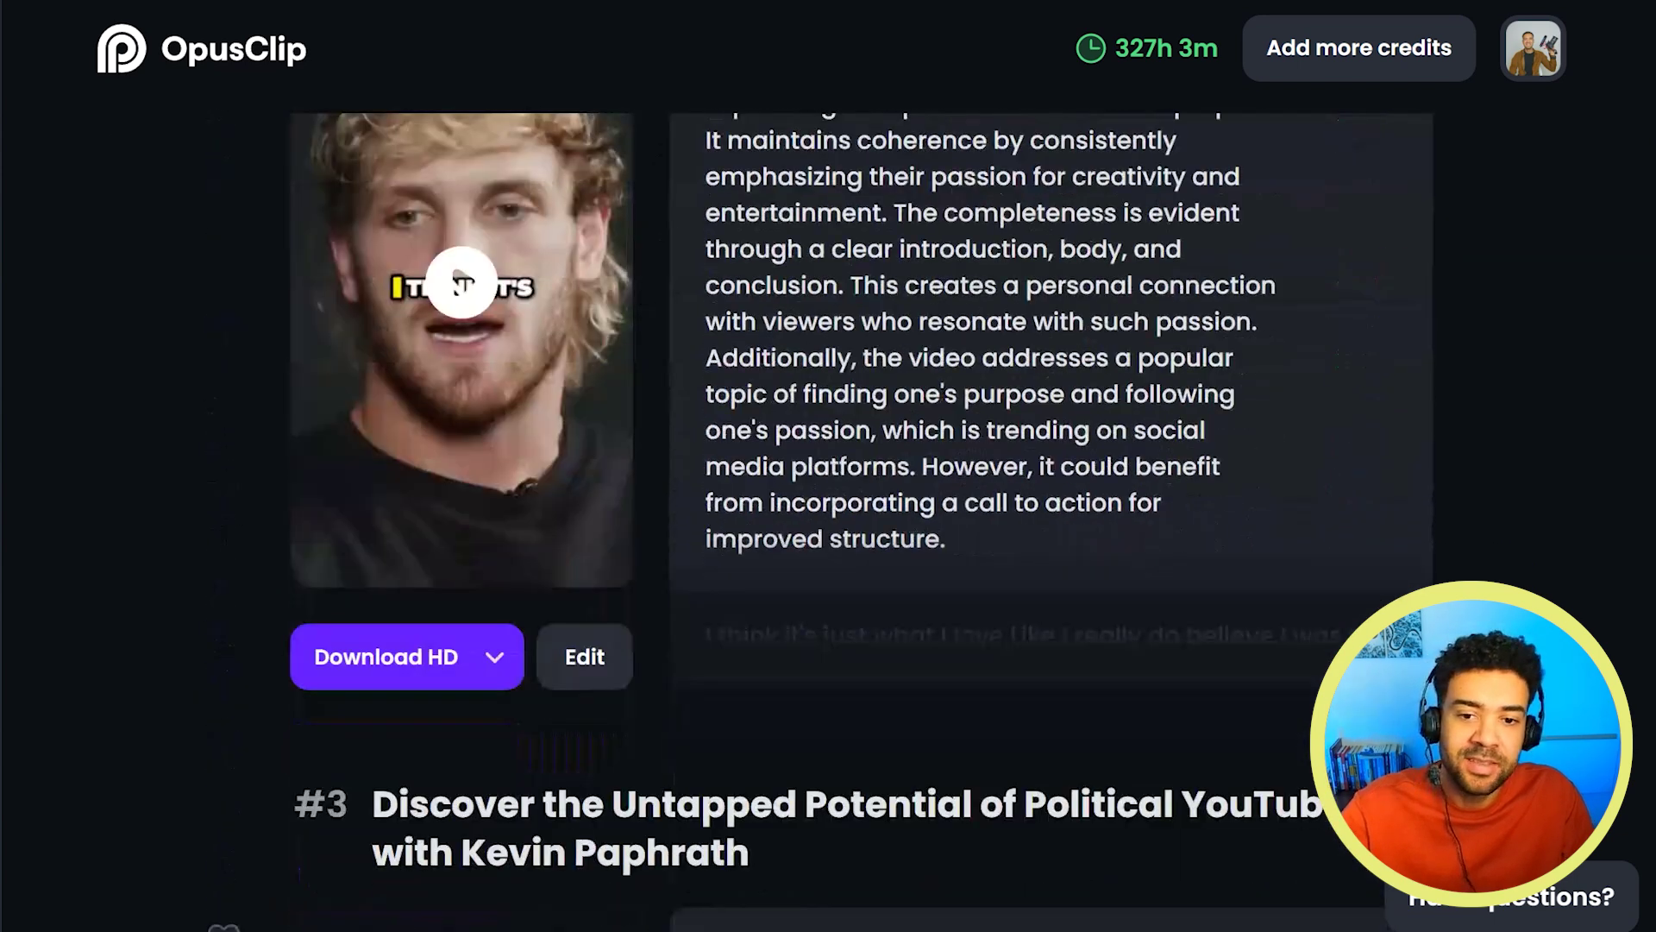
scroll(828, 518, down, 20)
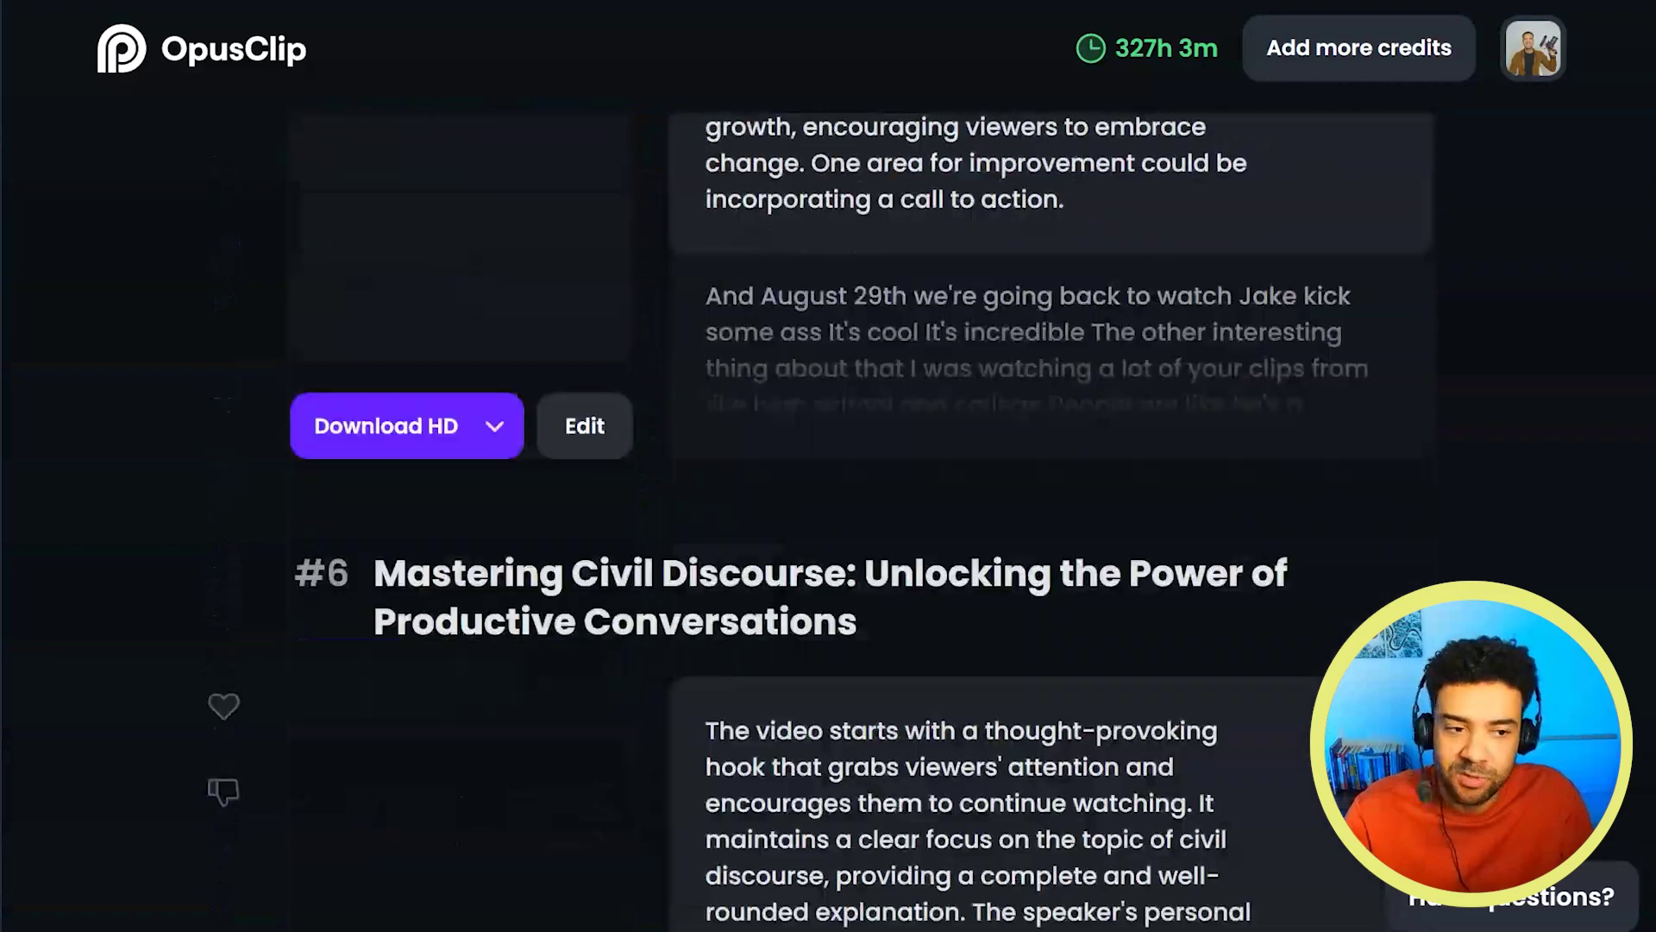
scroll(828, 517, down, 20)
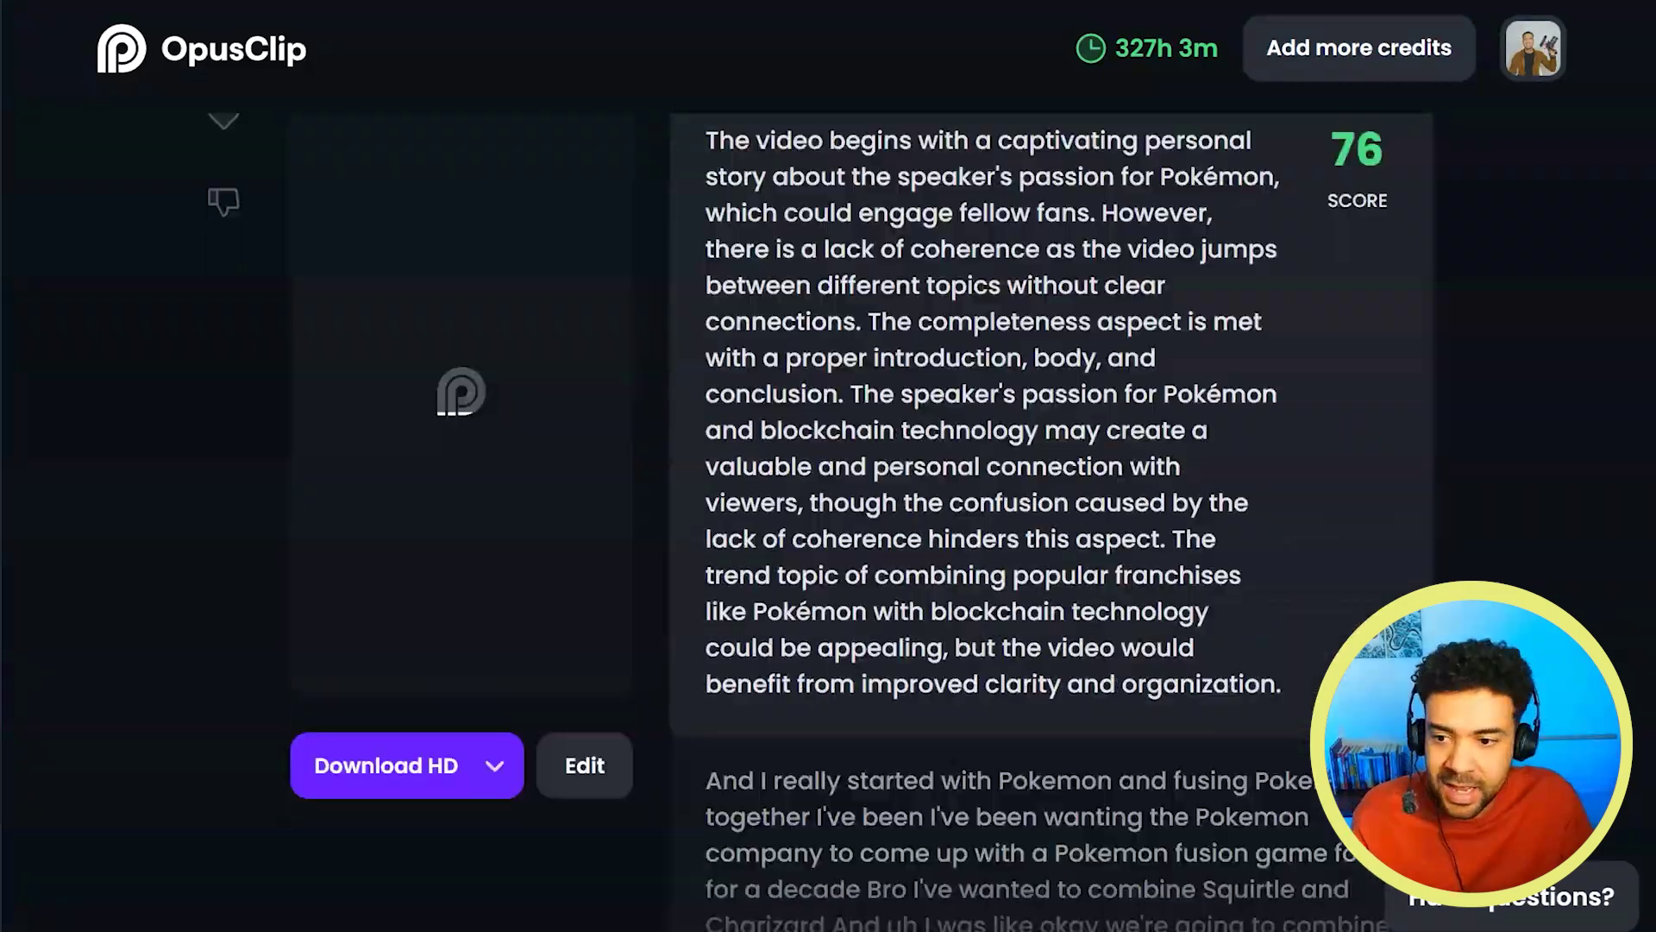
scroll(828, 517, down, 15)
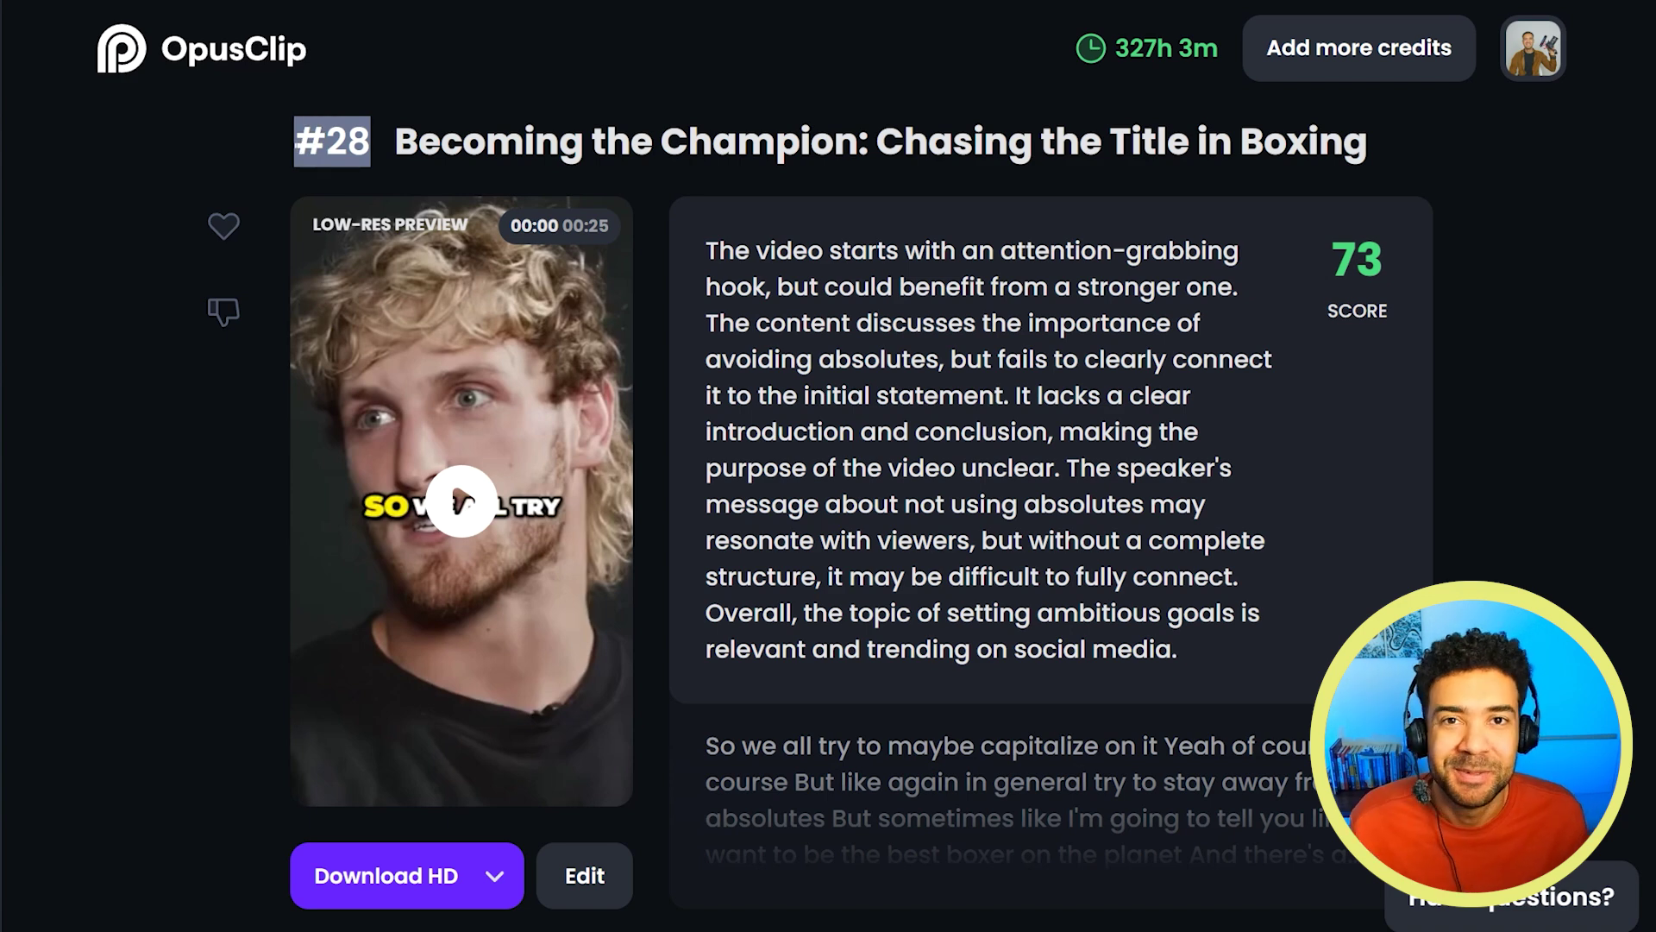
Step: Scroll back up to clip #1 'From Ohio to the Ring' with score 99
scroll(862, 517, up, 20)
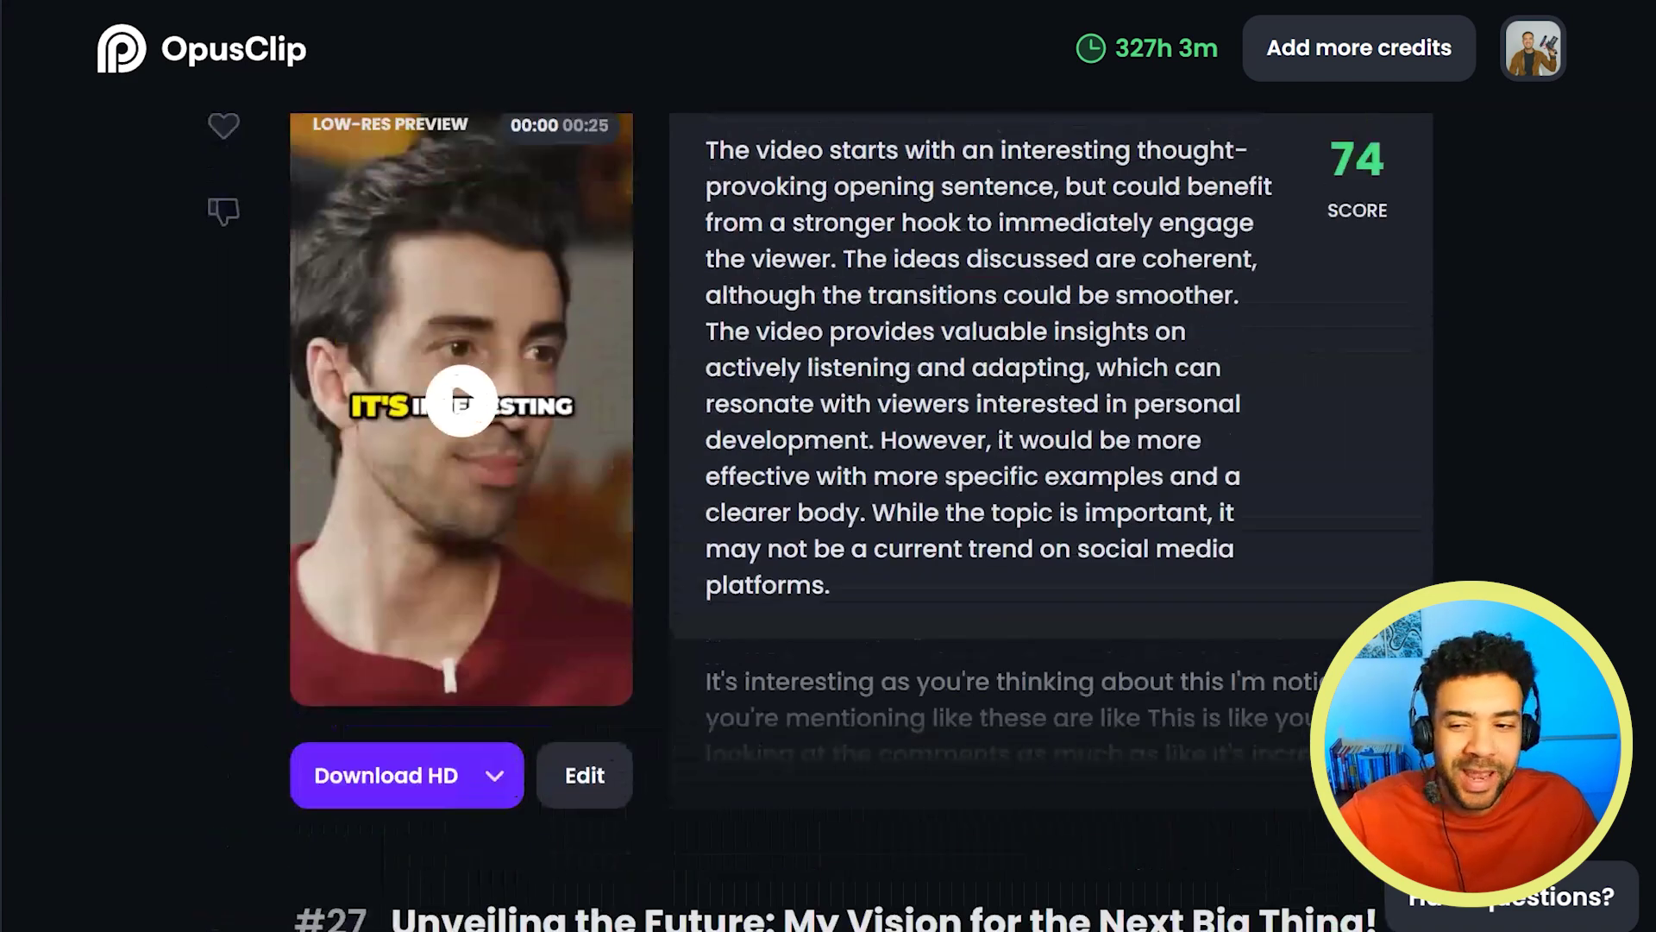
scroll(1650, 758, up, 20)
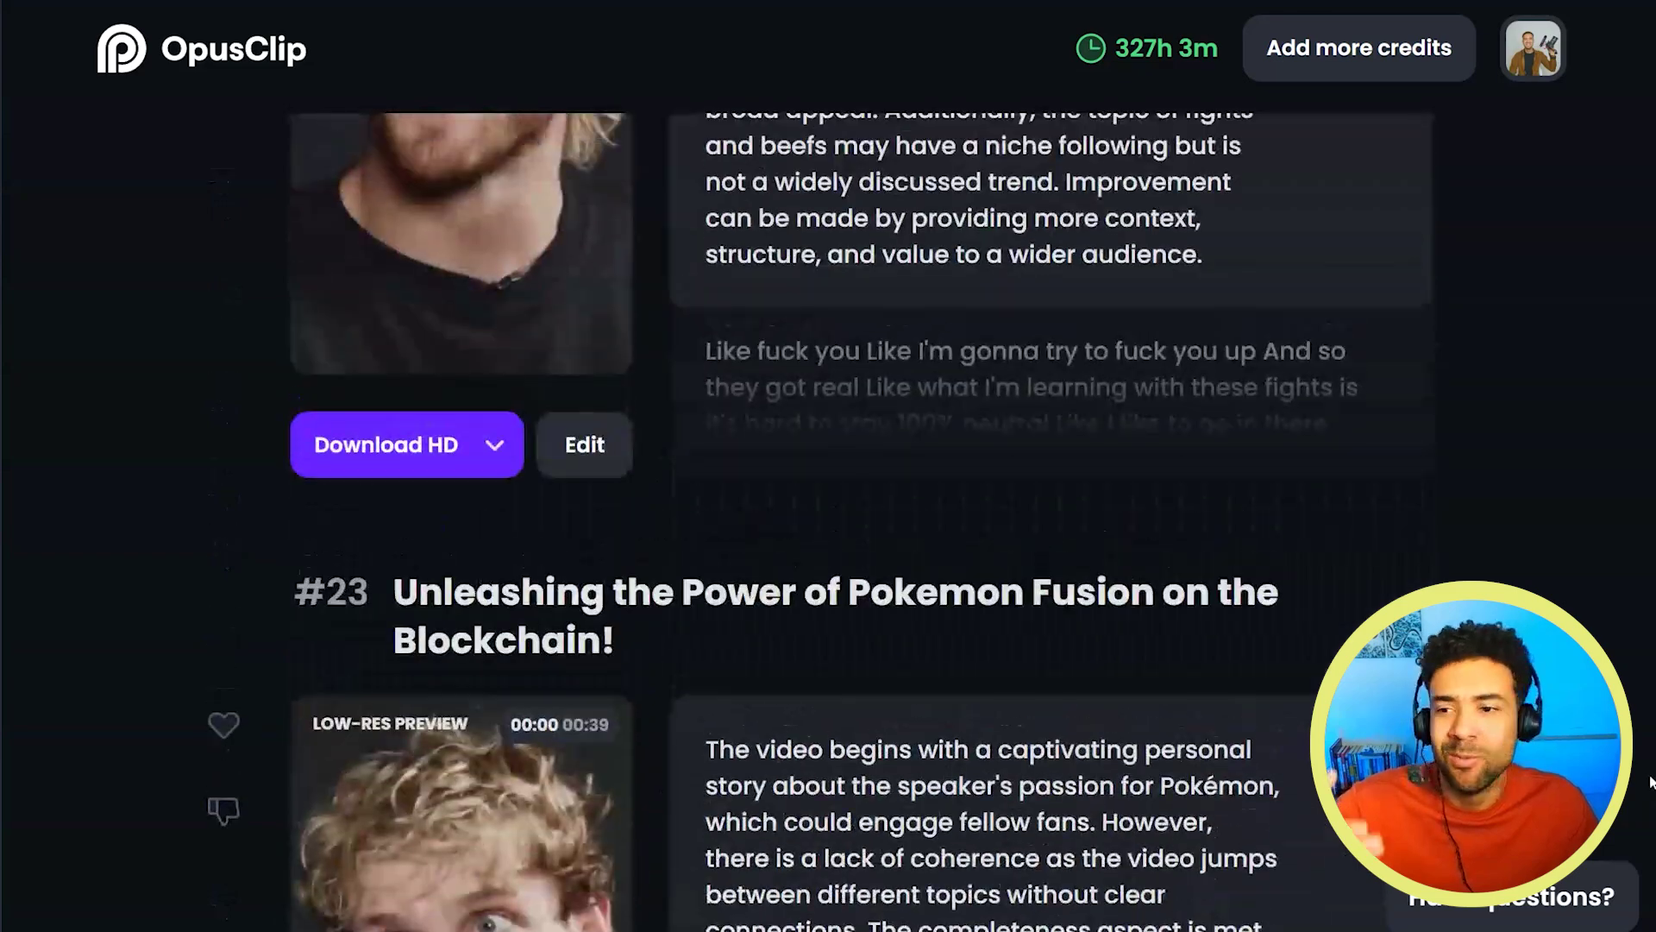
scroll(1650, 757, up, 20)
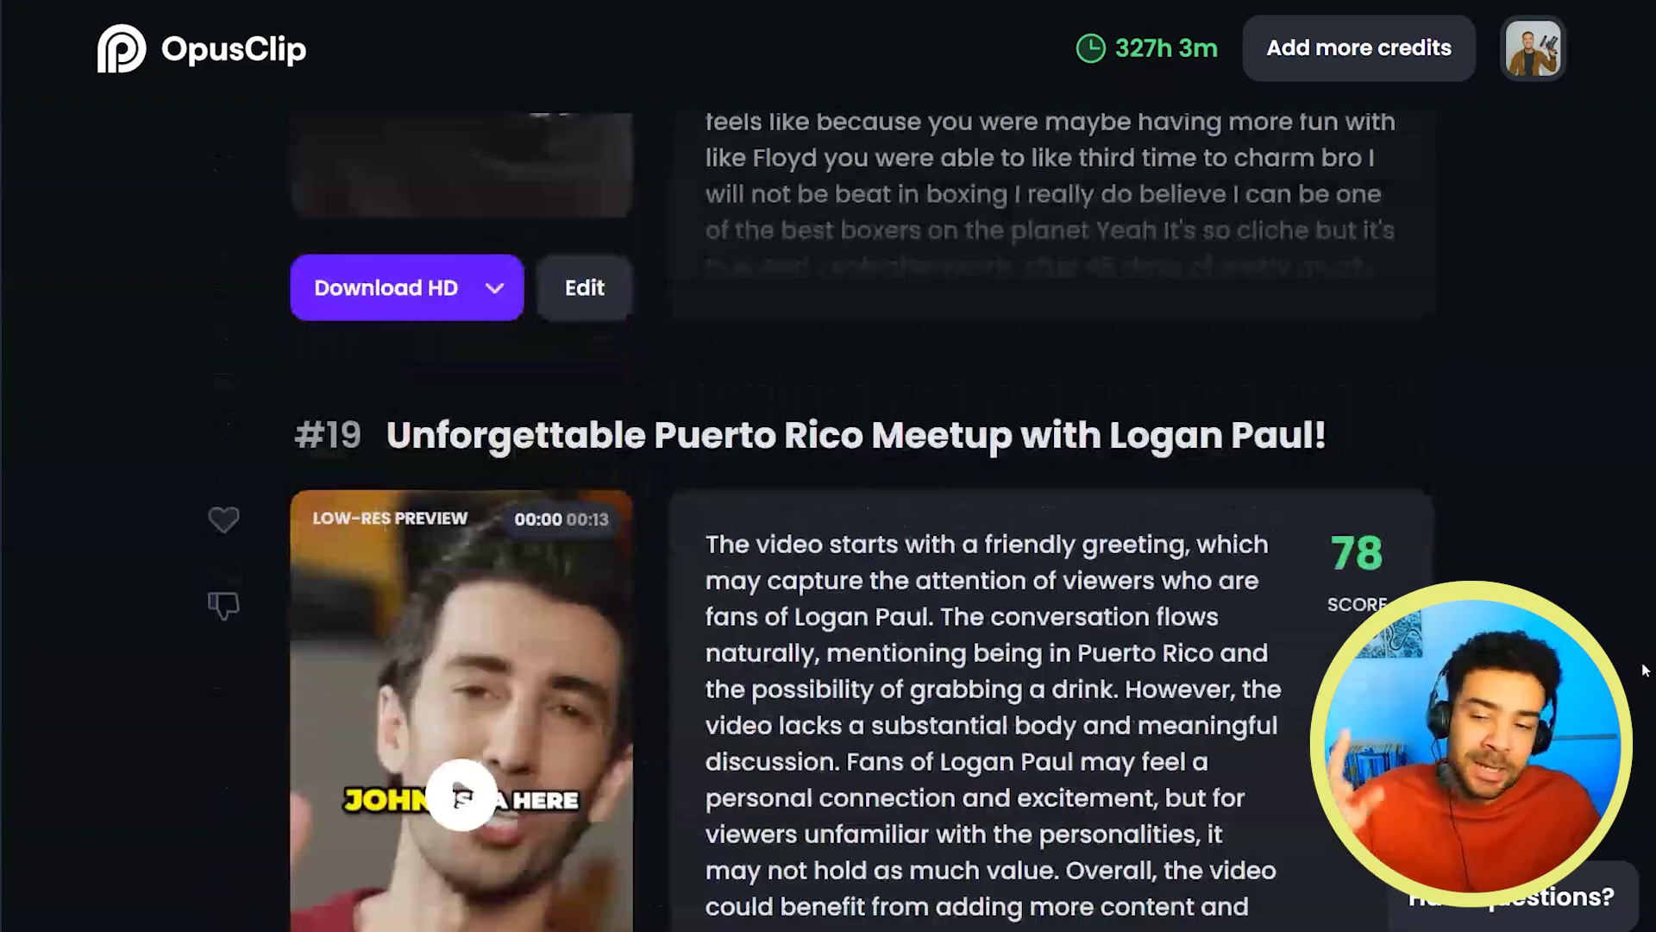
scroll(1644, 662, up, 20)
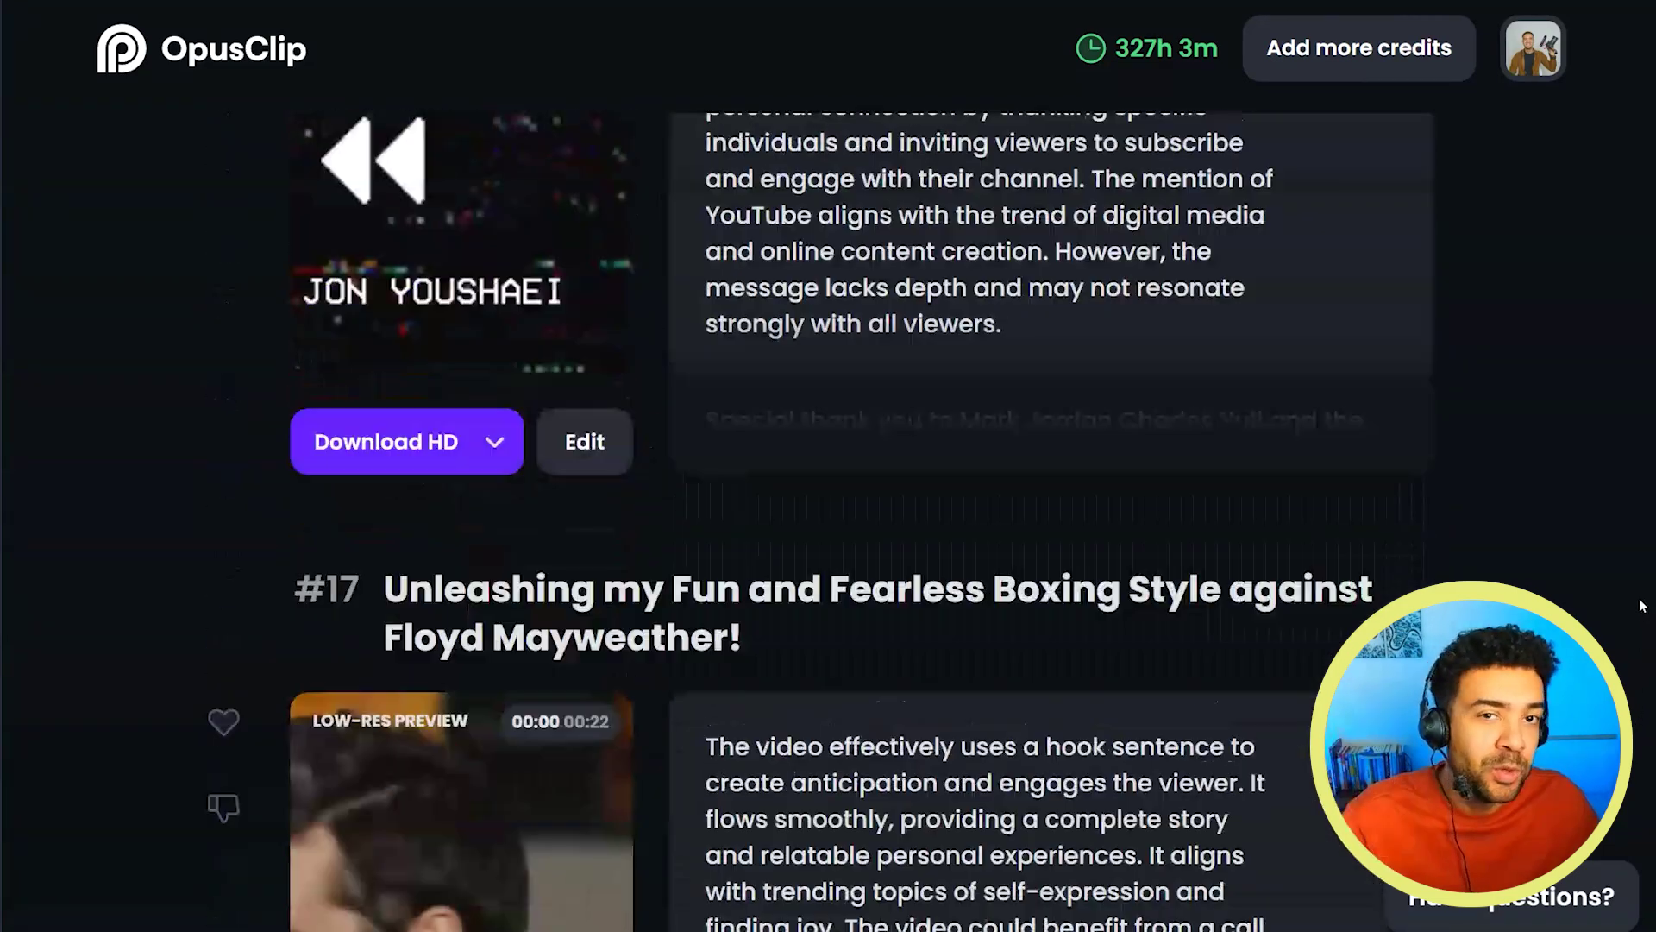
scroll(1637, 565, up, 20)
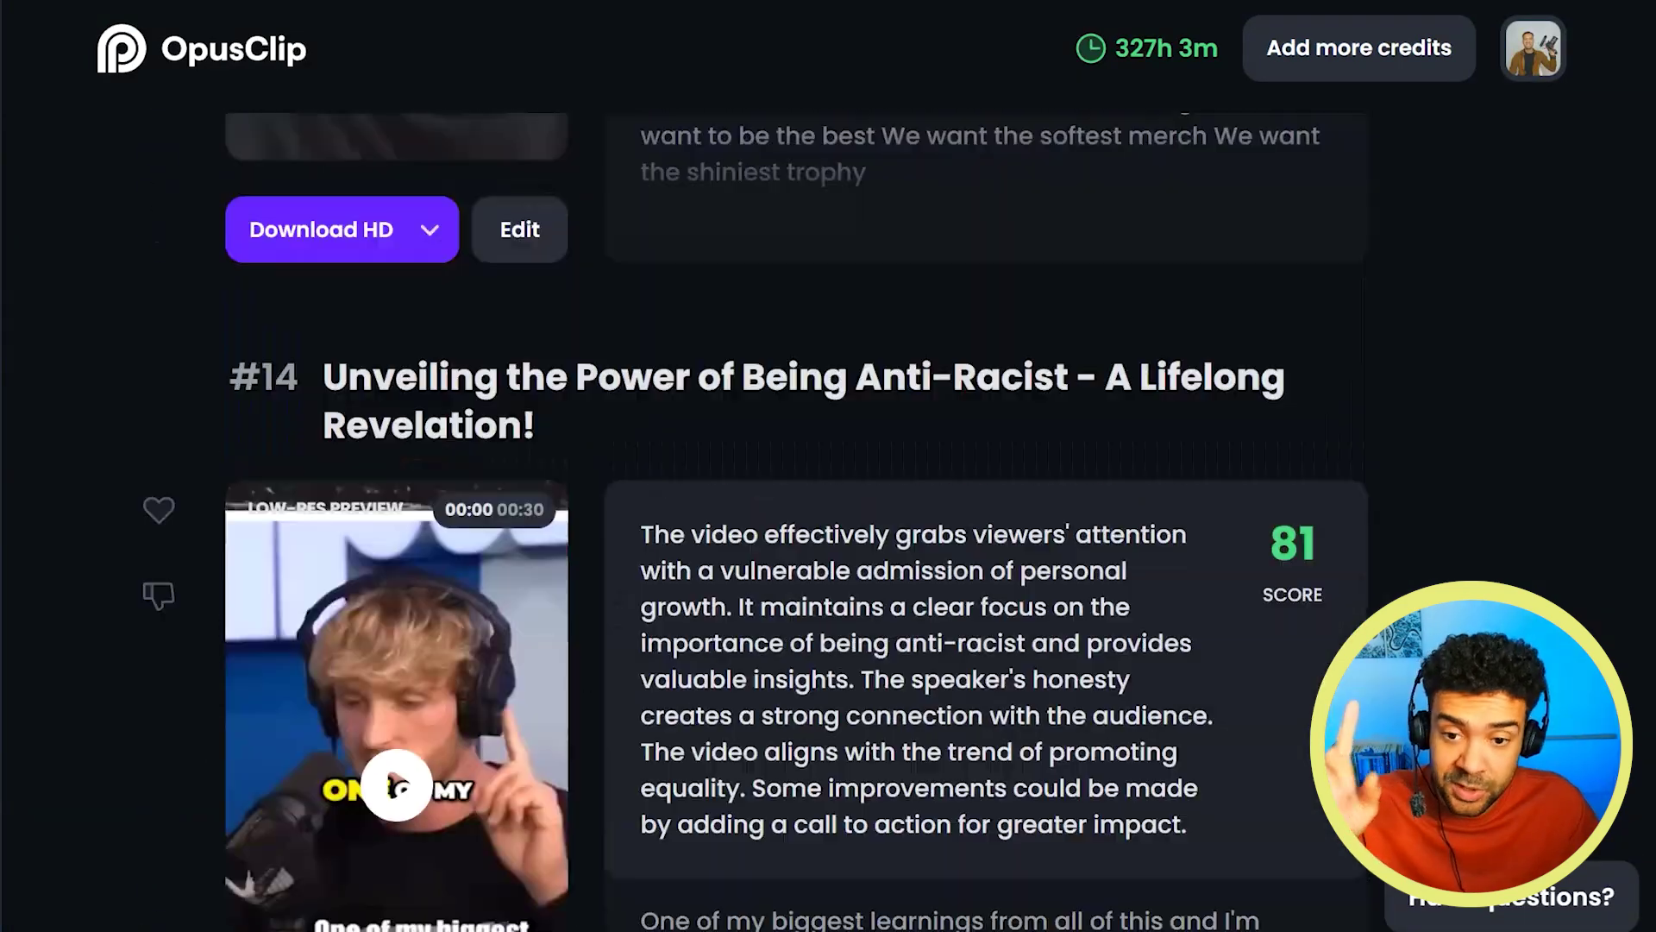
scroll(1651, 424, up, 20)
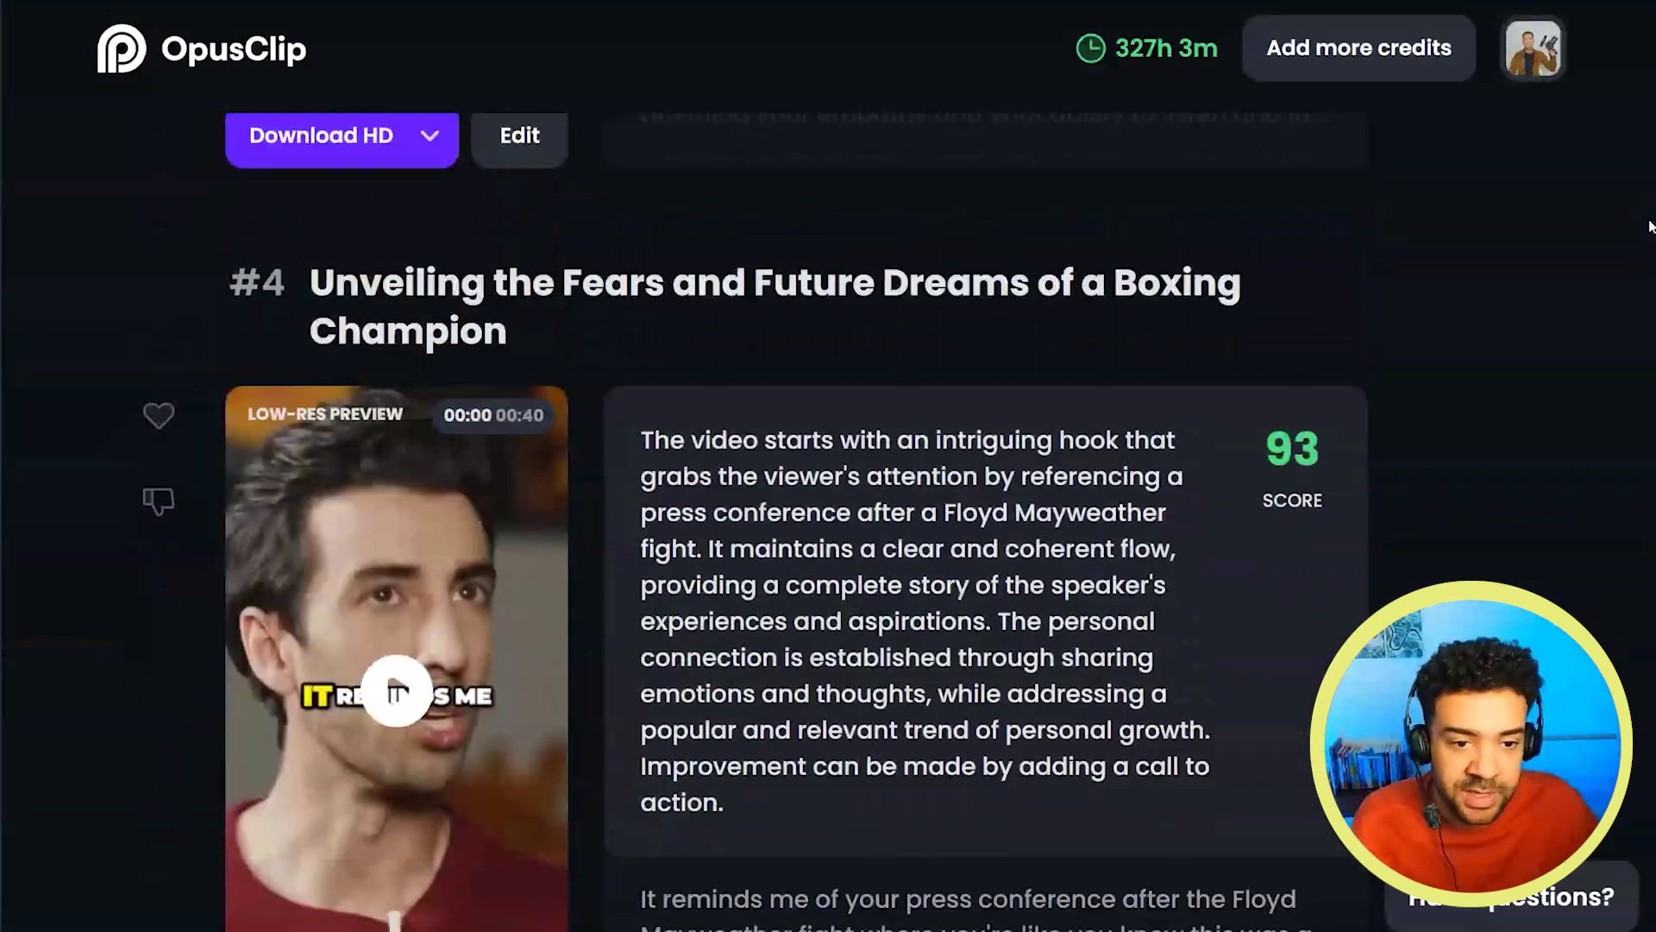
scroll(1652, 226, up, 20)
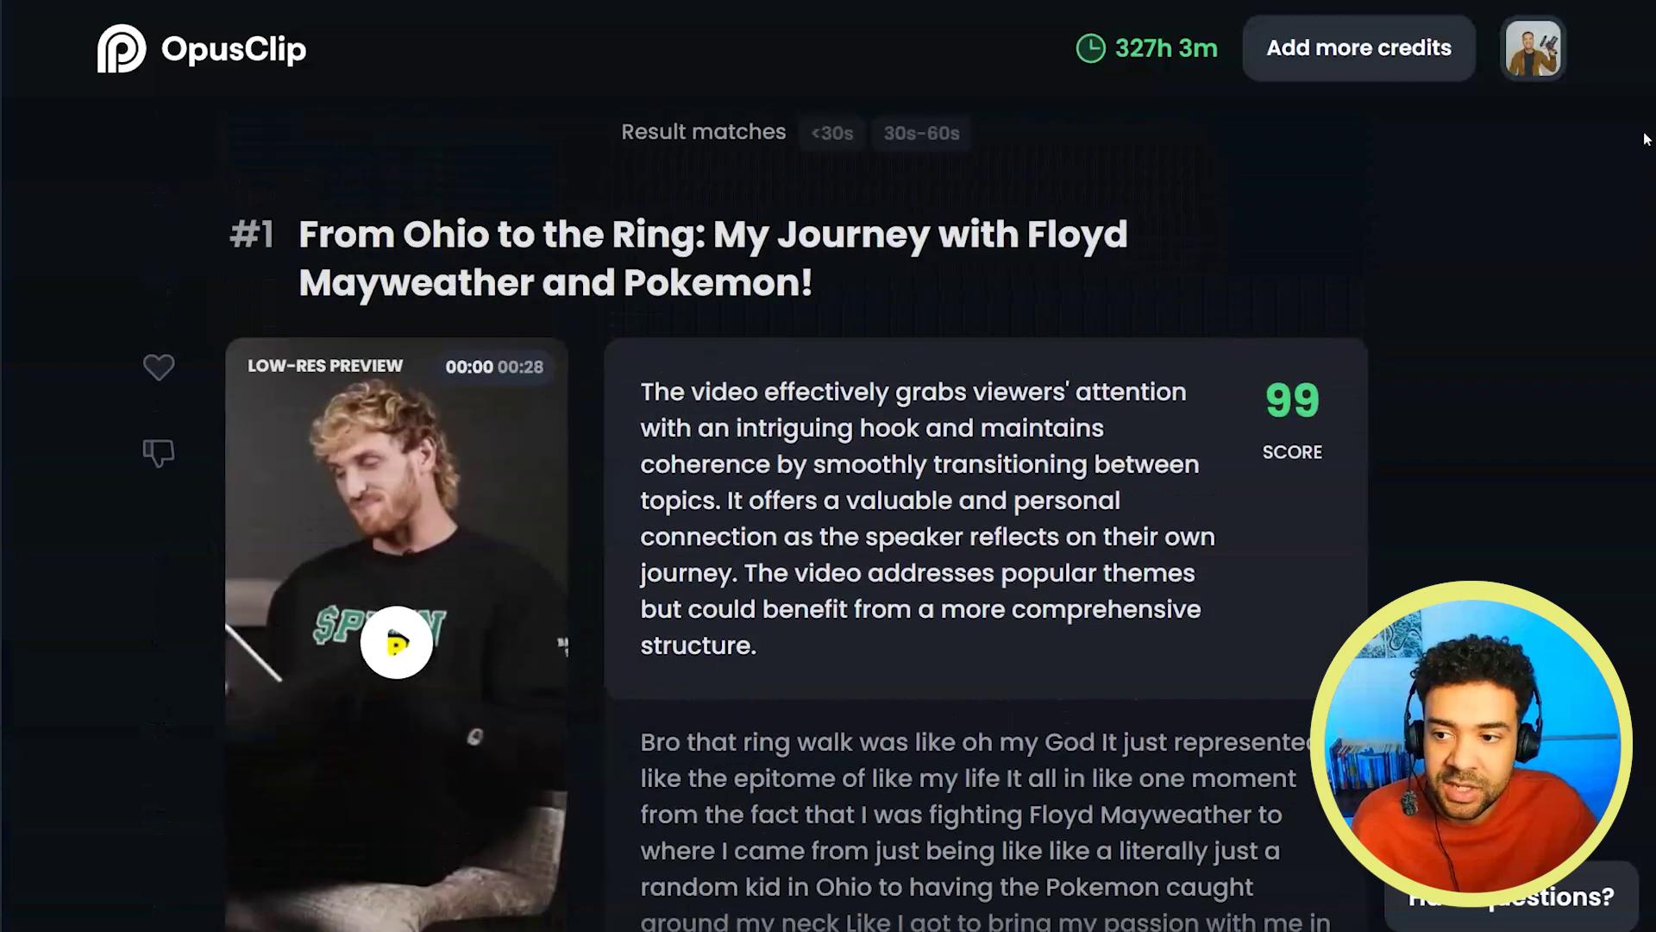
mouse_move(1268, 399)
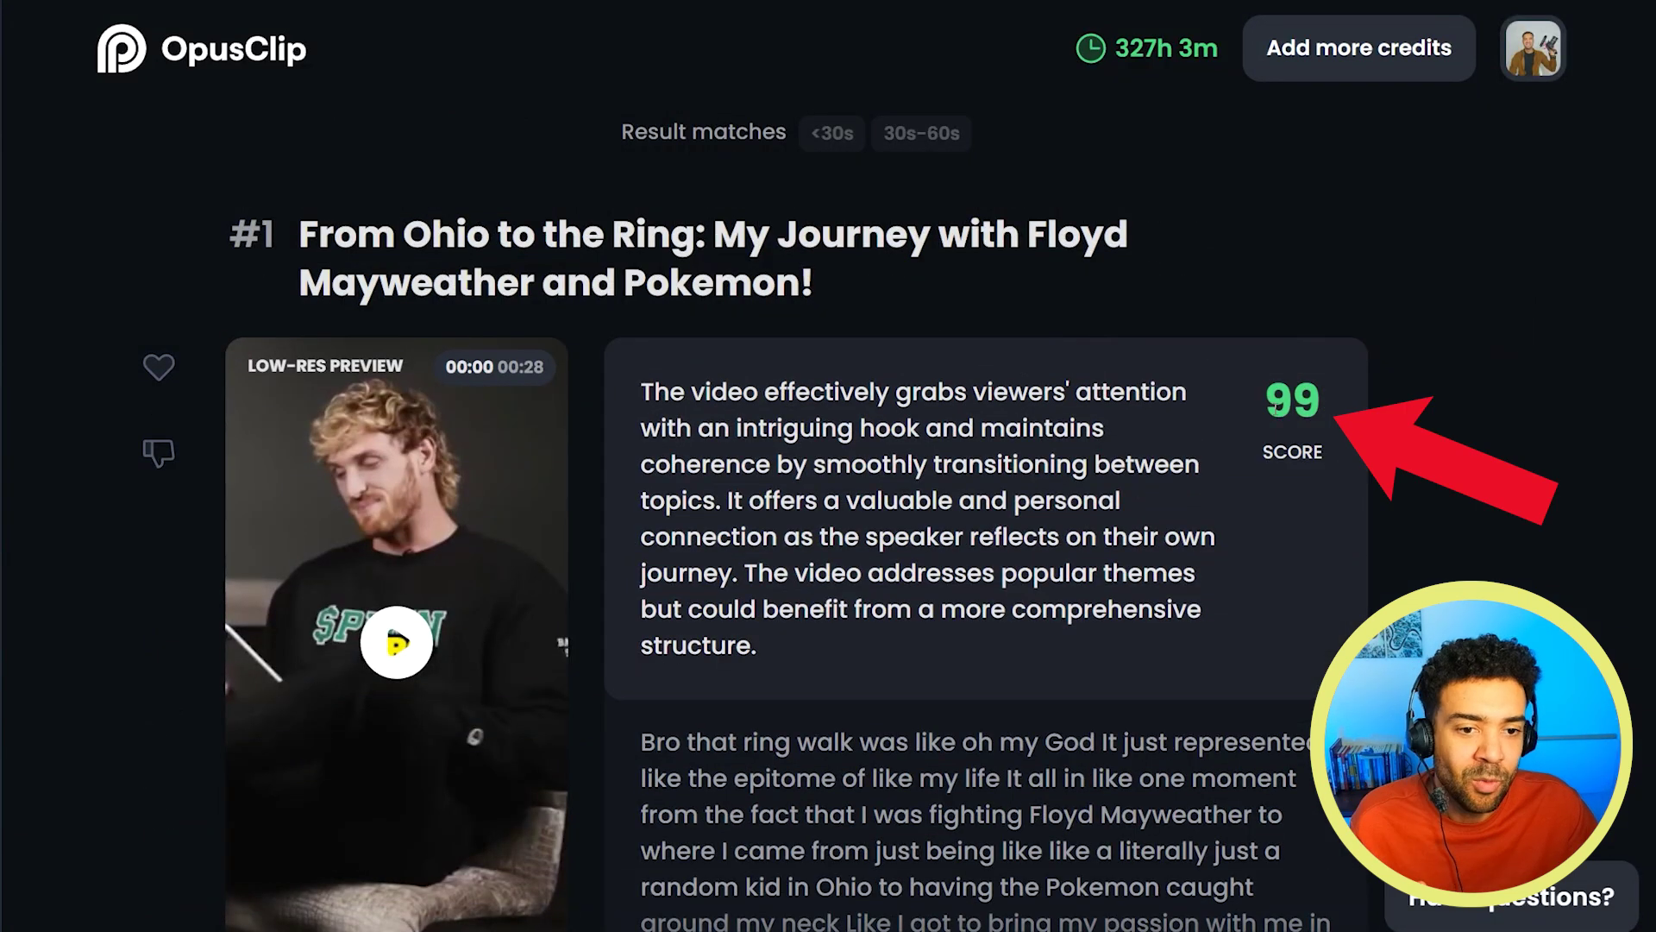
drag(1337, 388, 1342, 448)
click(1362, 464)
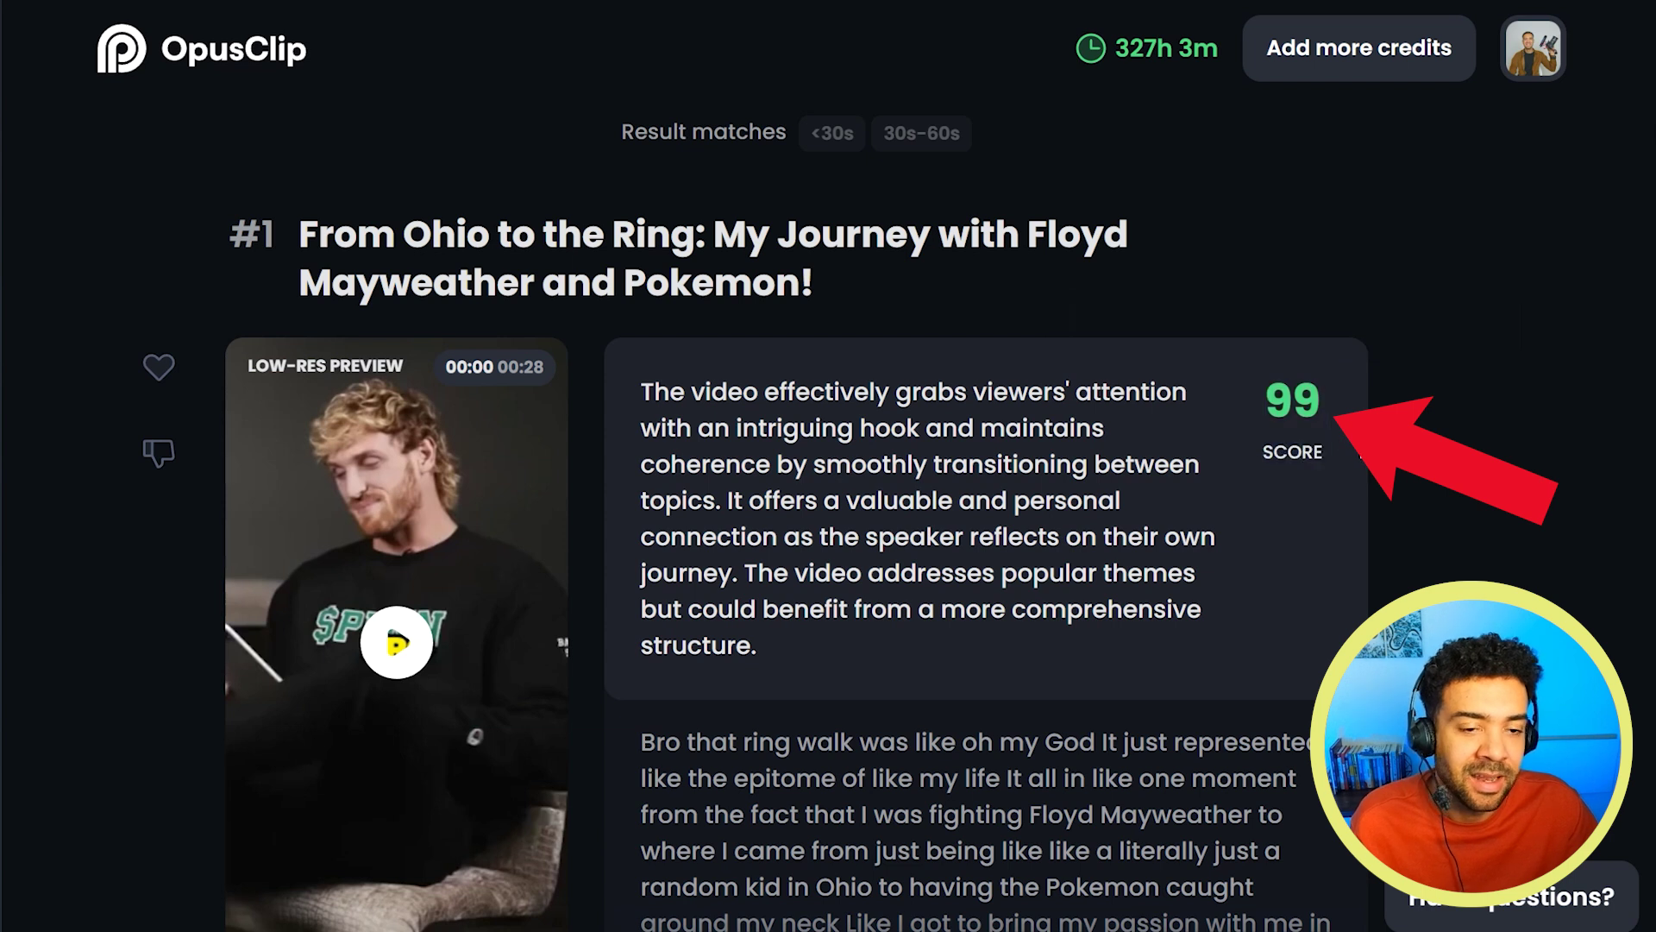
mouse_move(1295, 397)
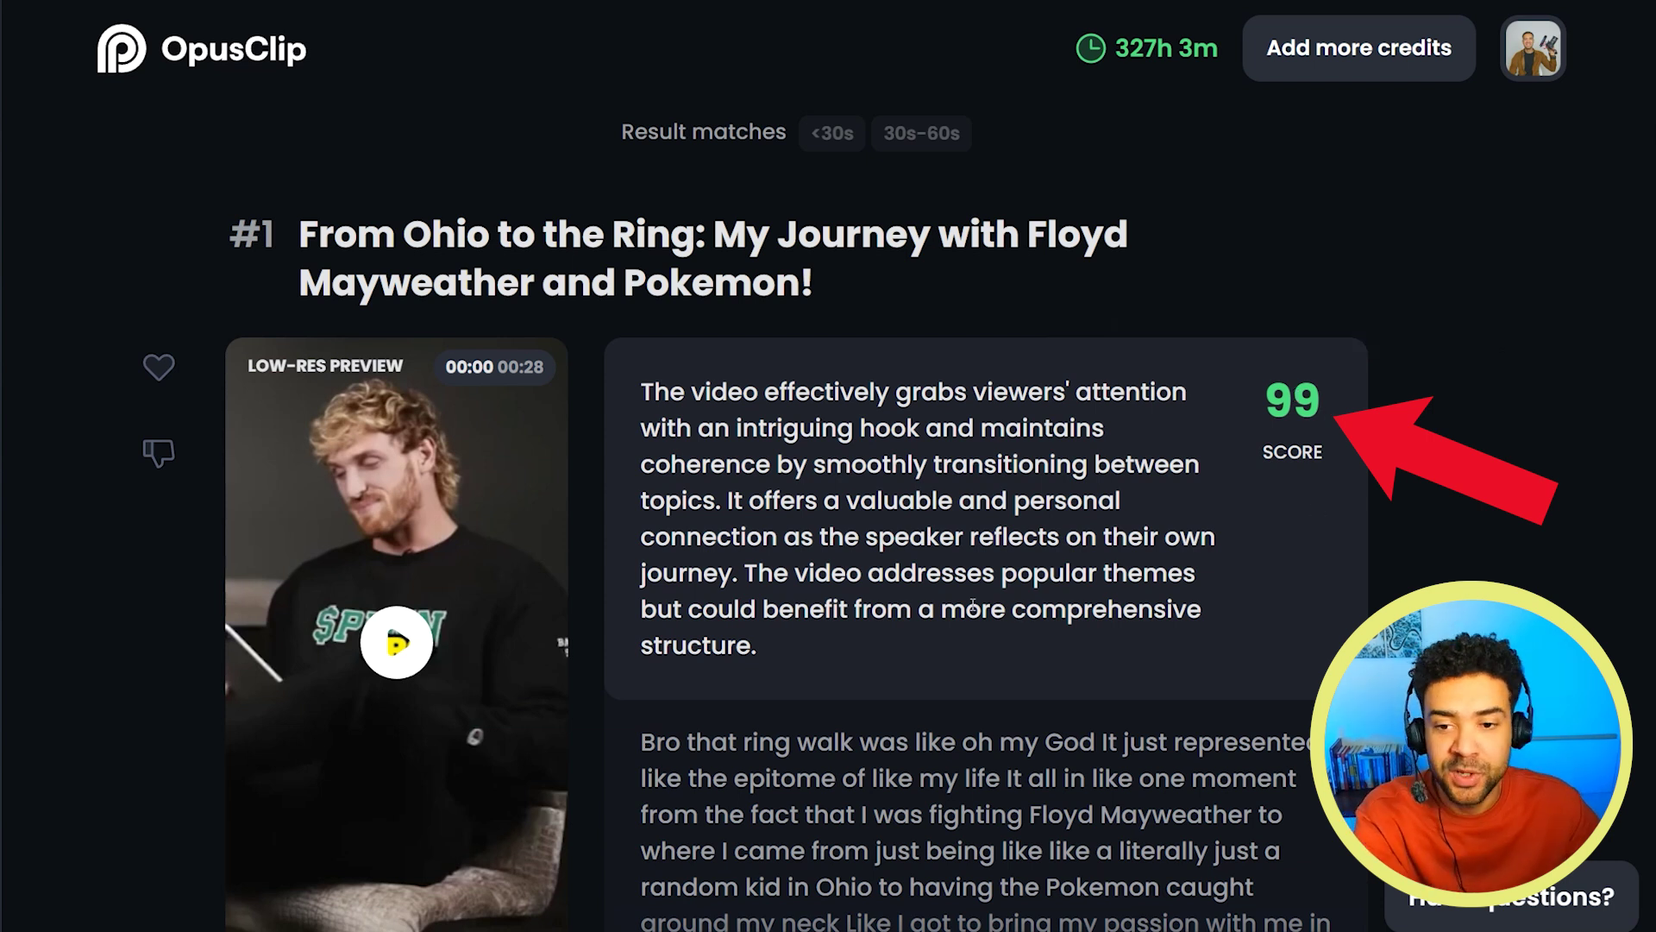
mouse_move(639, 393)
mouse_down()
mouse_move(724, 431)
mouse_move(810, 656)
mouse_up()
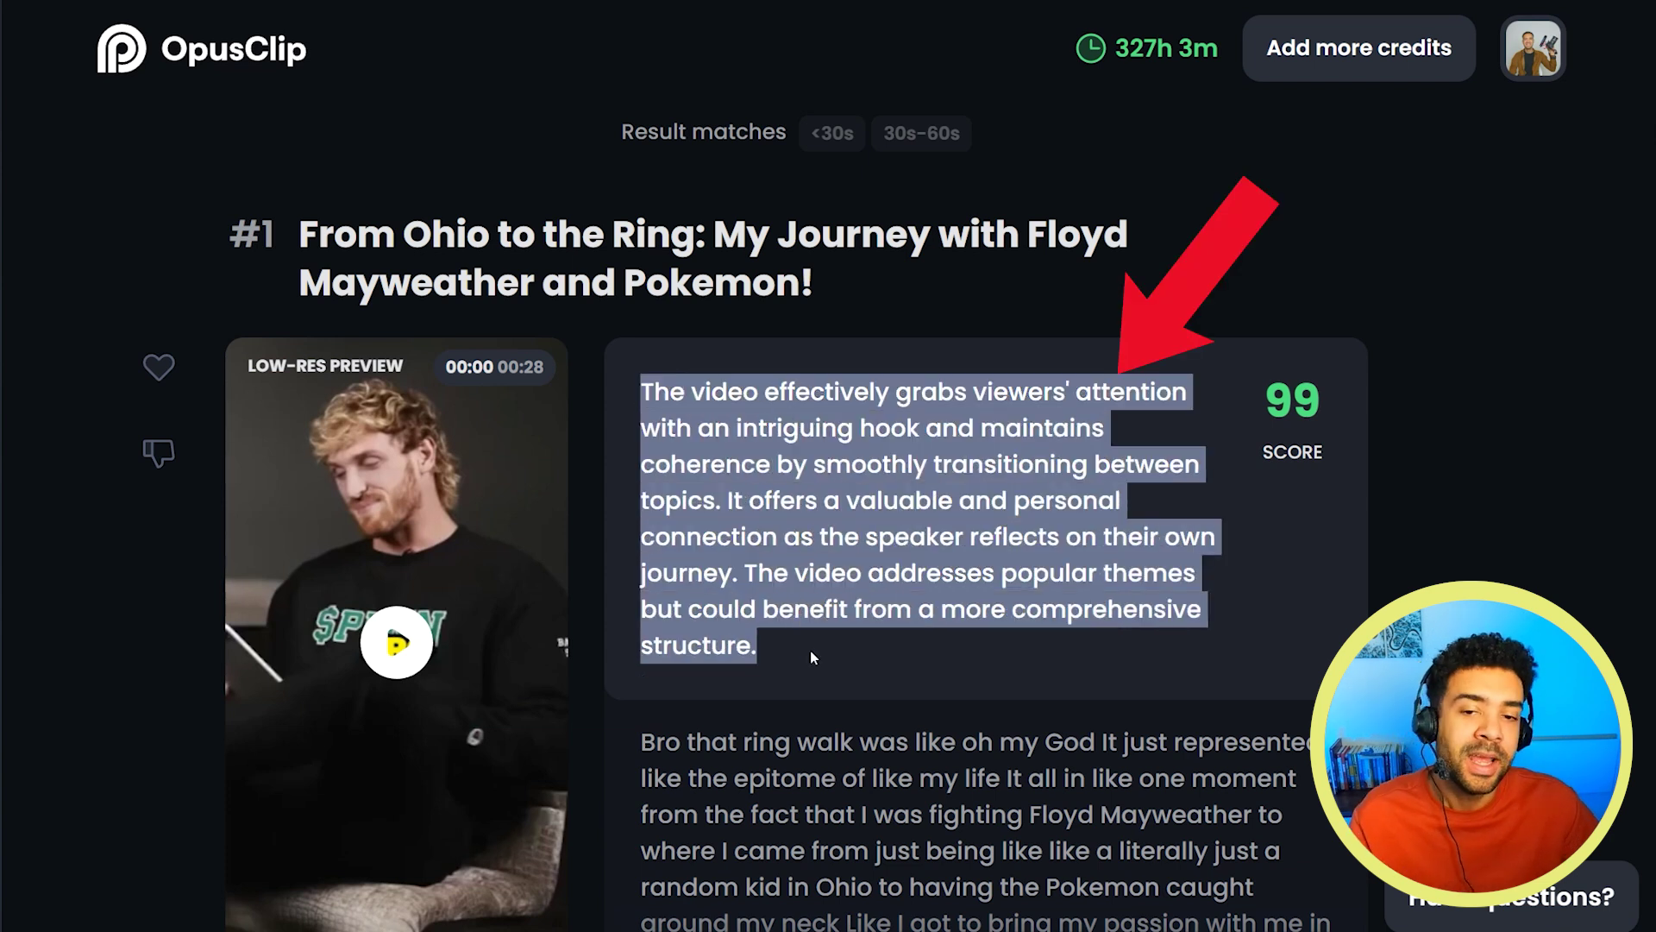
click(857, 646)
scroll(858, 645, down, 1)
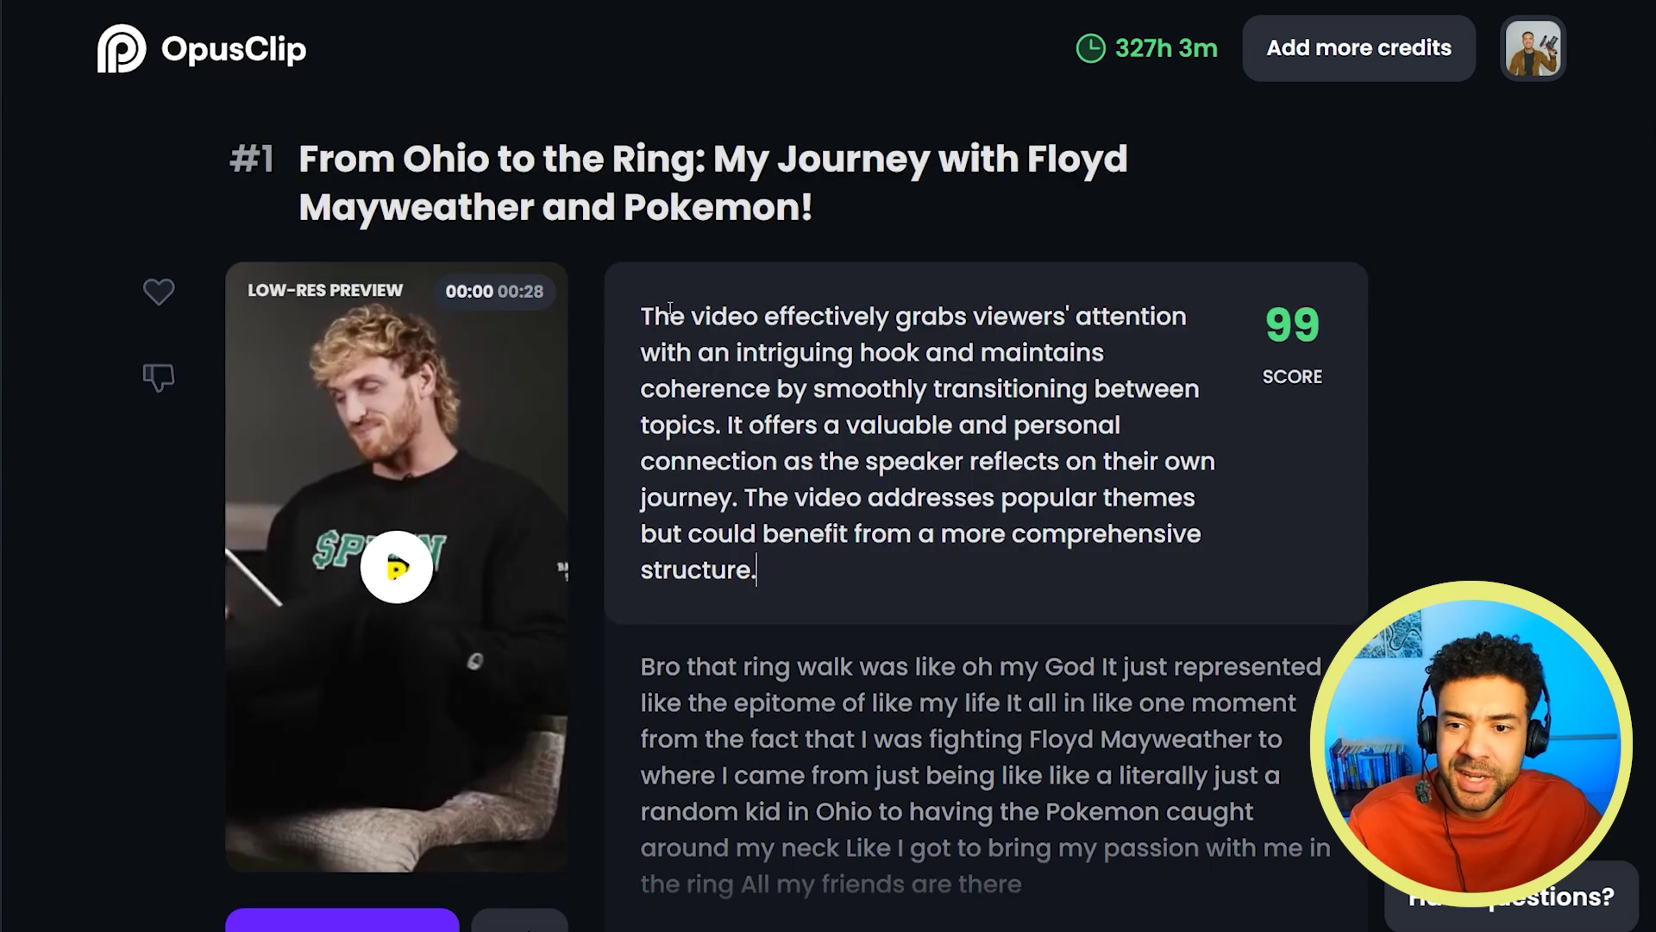
drag(695, 316, 1070, 498)
scroll(1070, 509, down, 7)
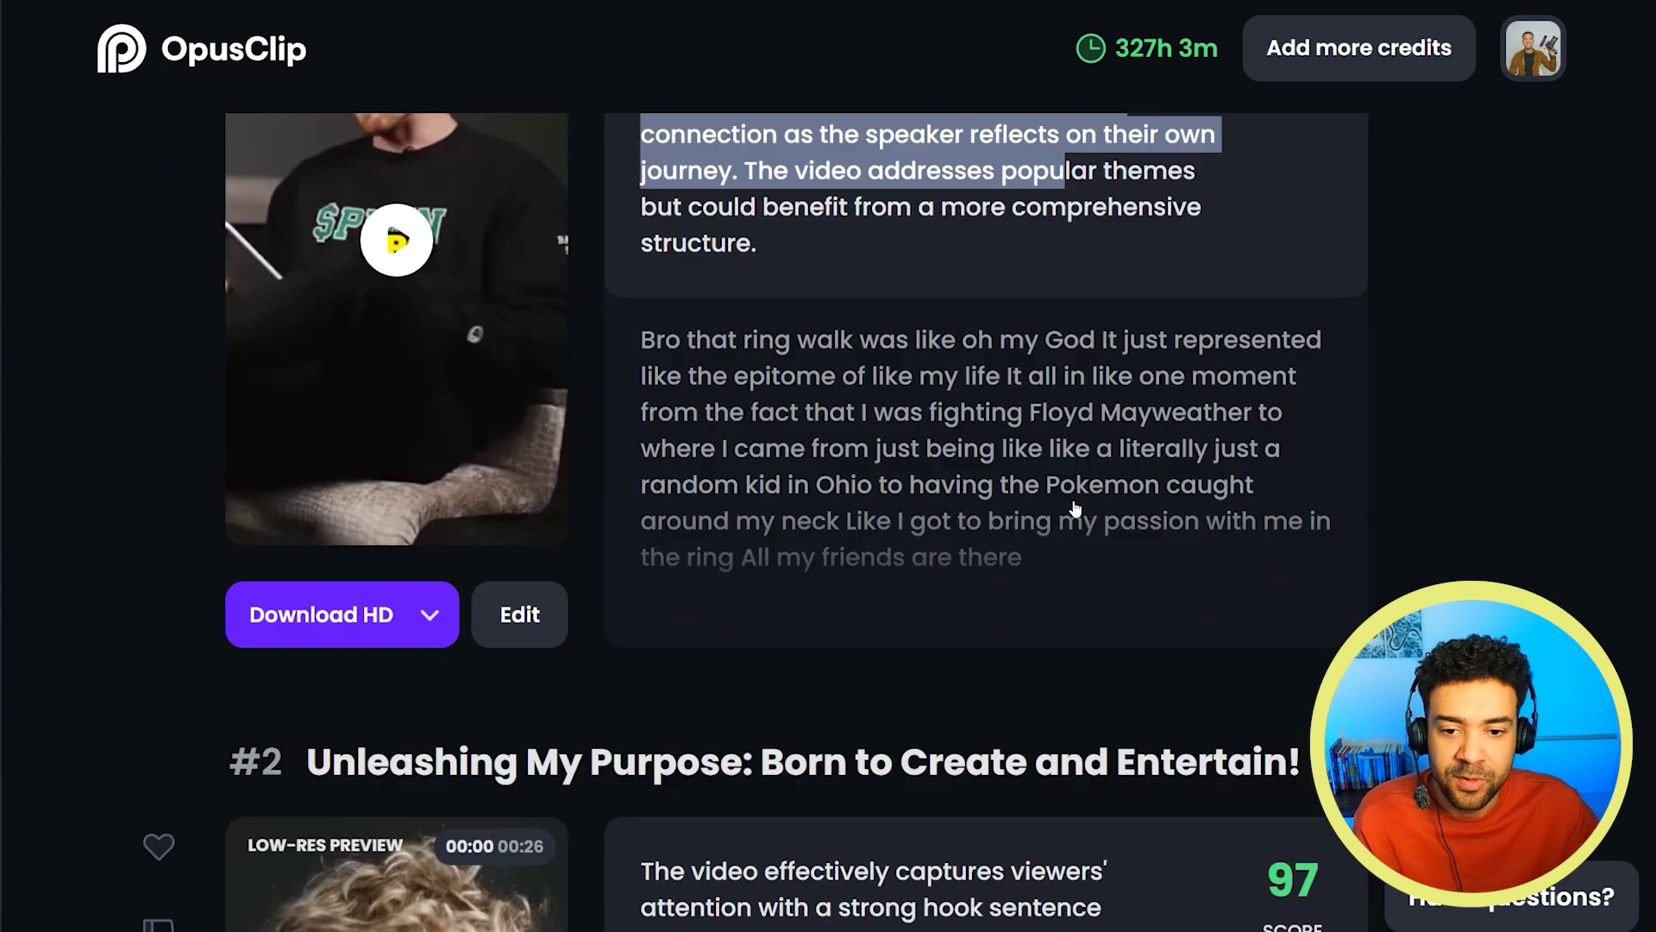
scroll(658, 590, down, 2)
drag(643, 445, 949, 583)
scroll(949, 583, down, 3)
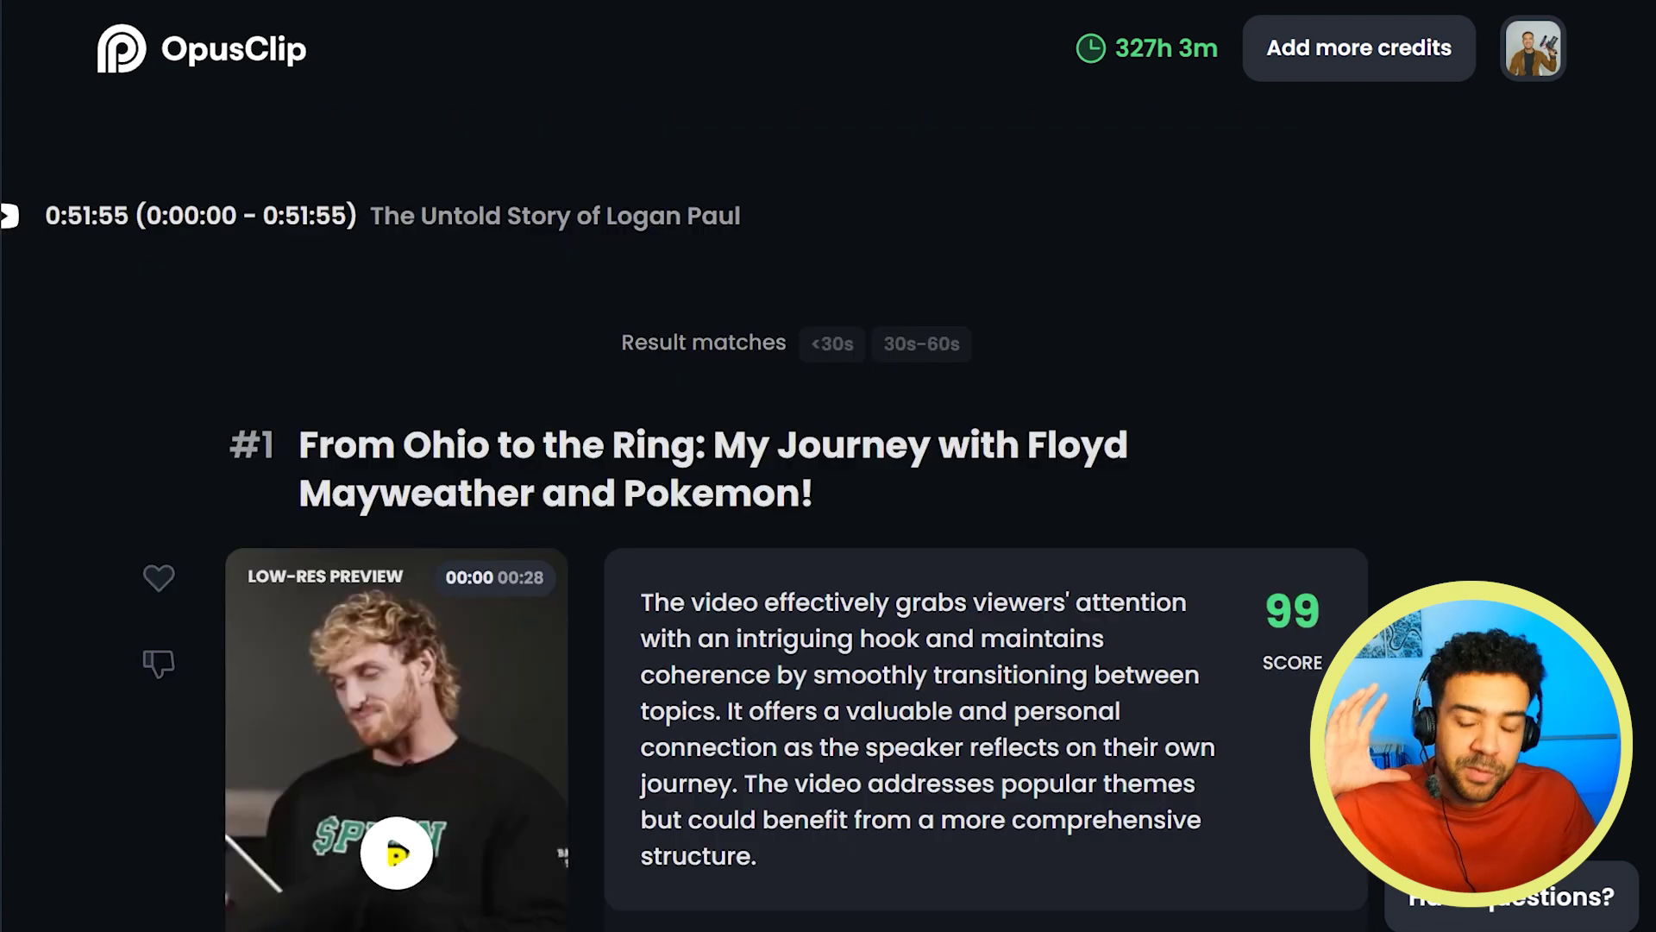
scroll(863, 518, down, 20)
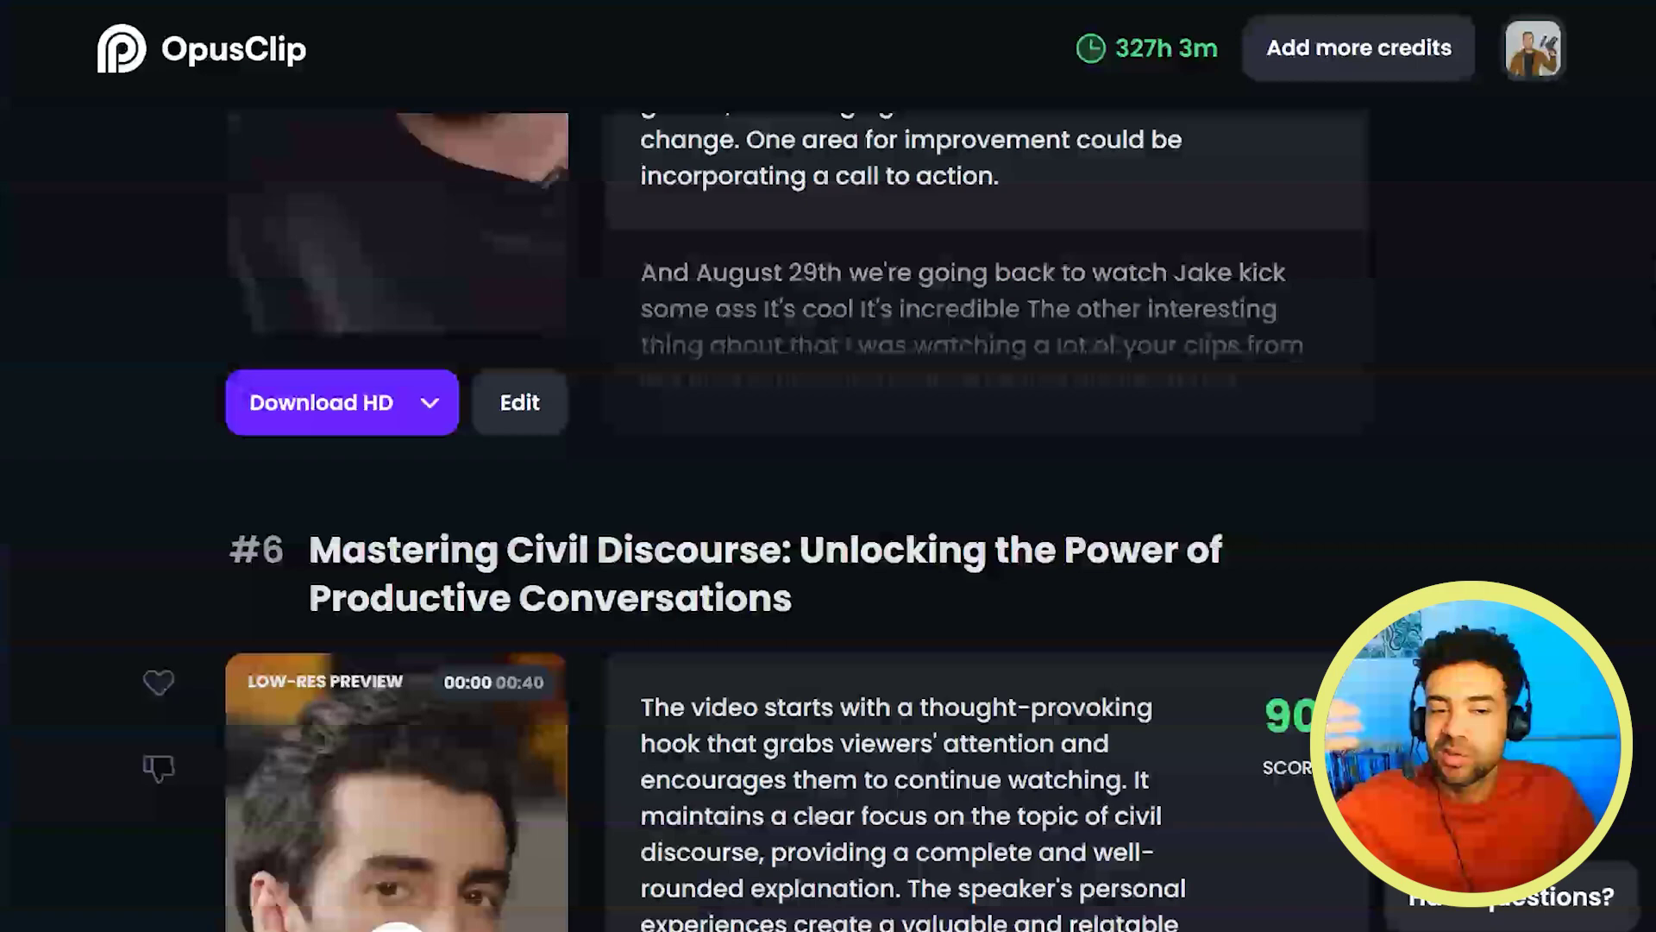
scroll(395, 515, down, 20)
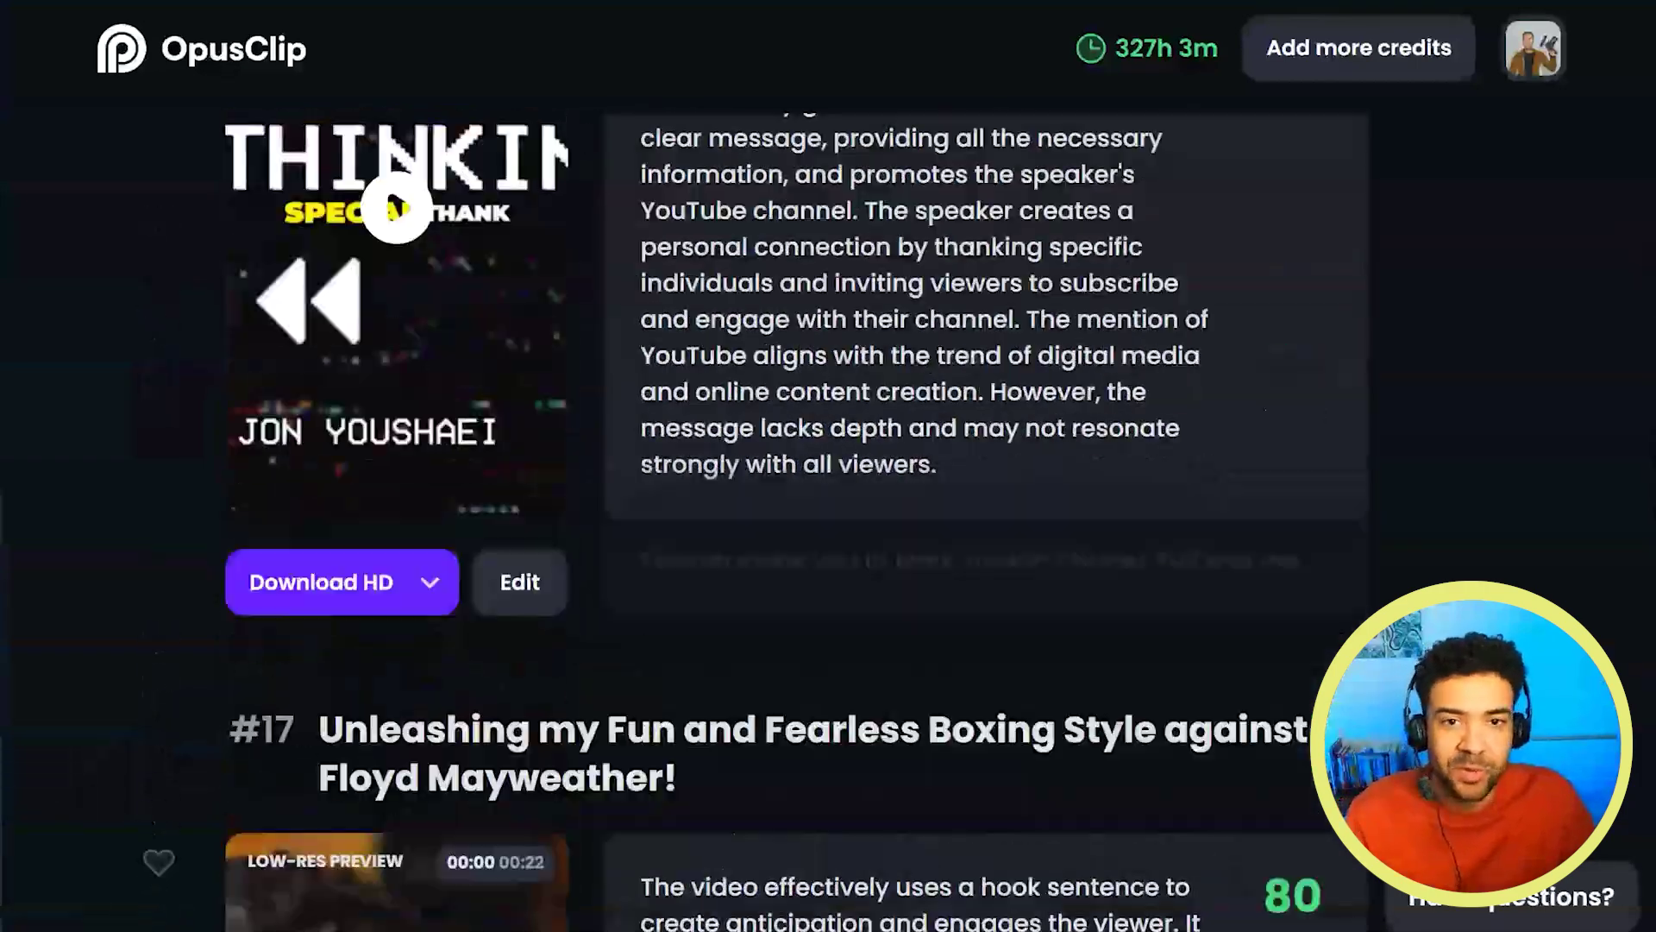
scroll(395, 515, down, 20)
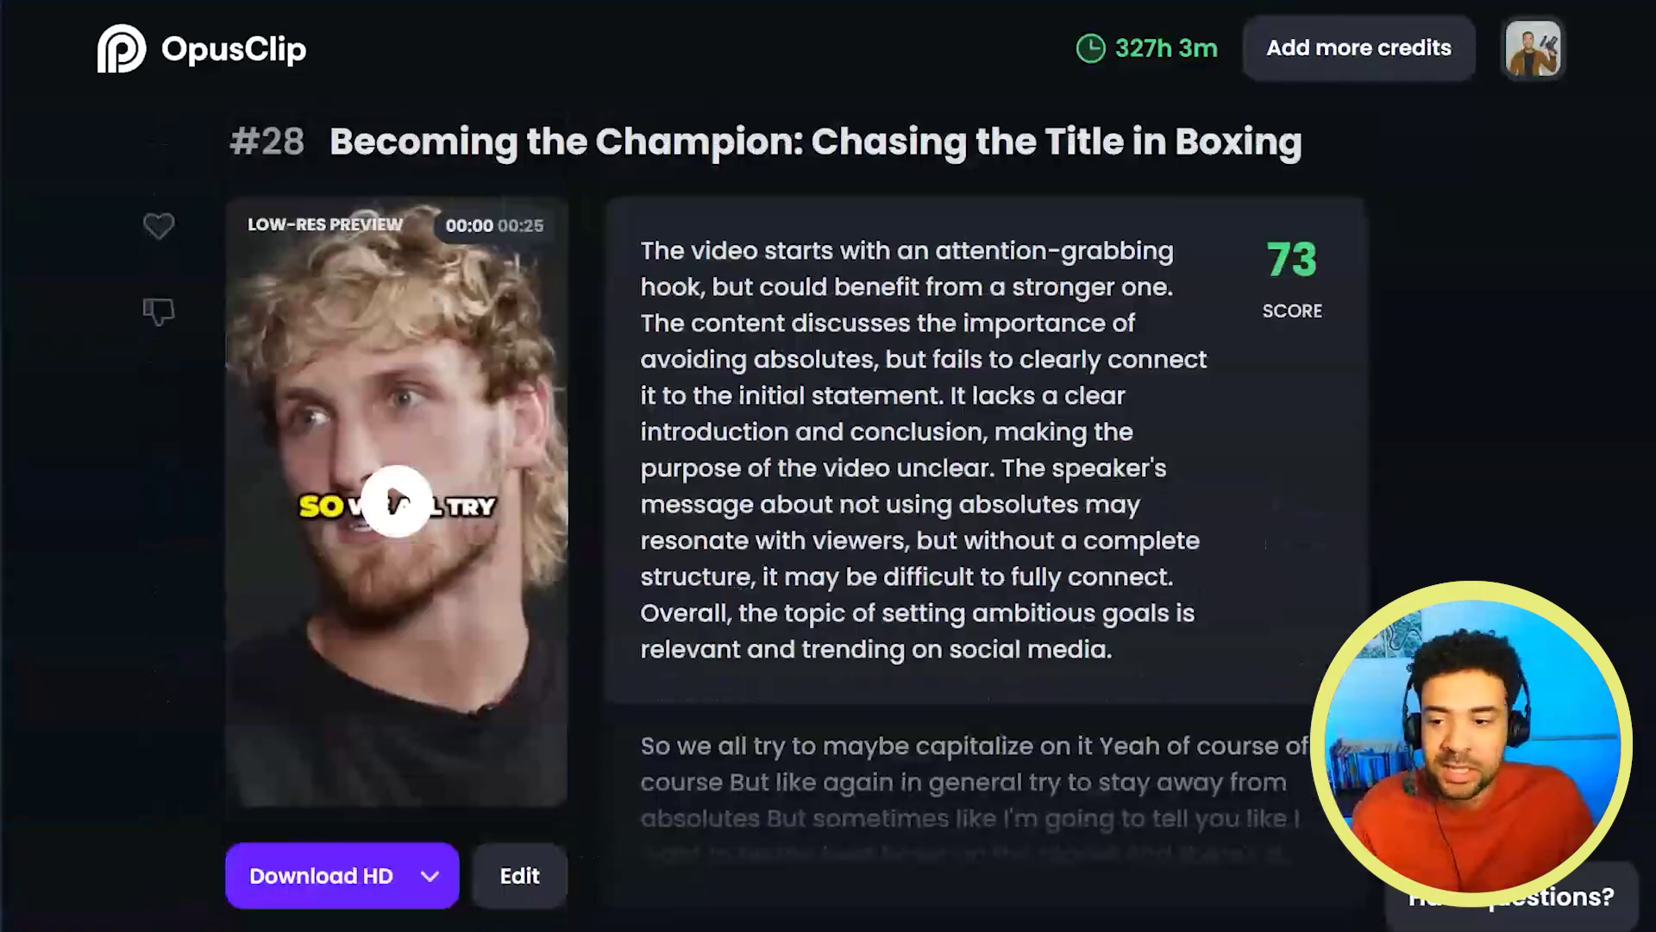
scroll(395, 515, down, 20)
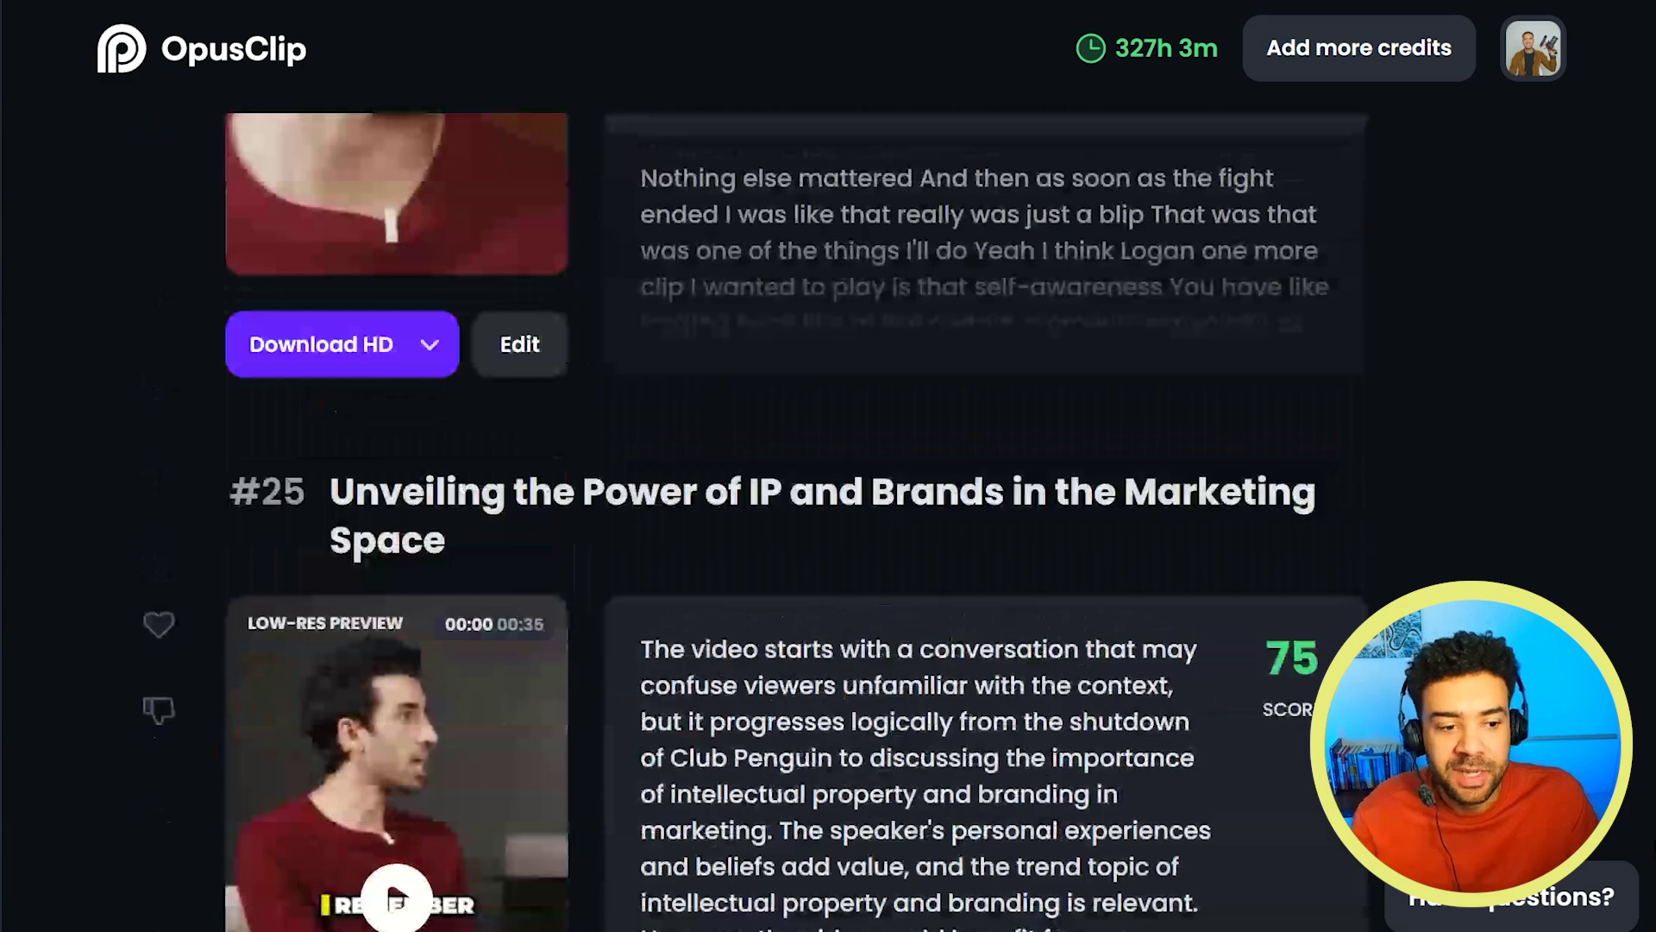
scroll(1642, 622, up, 20)
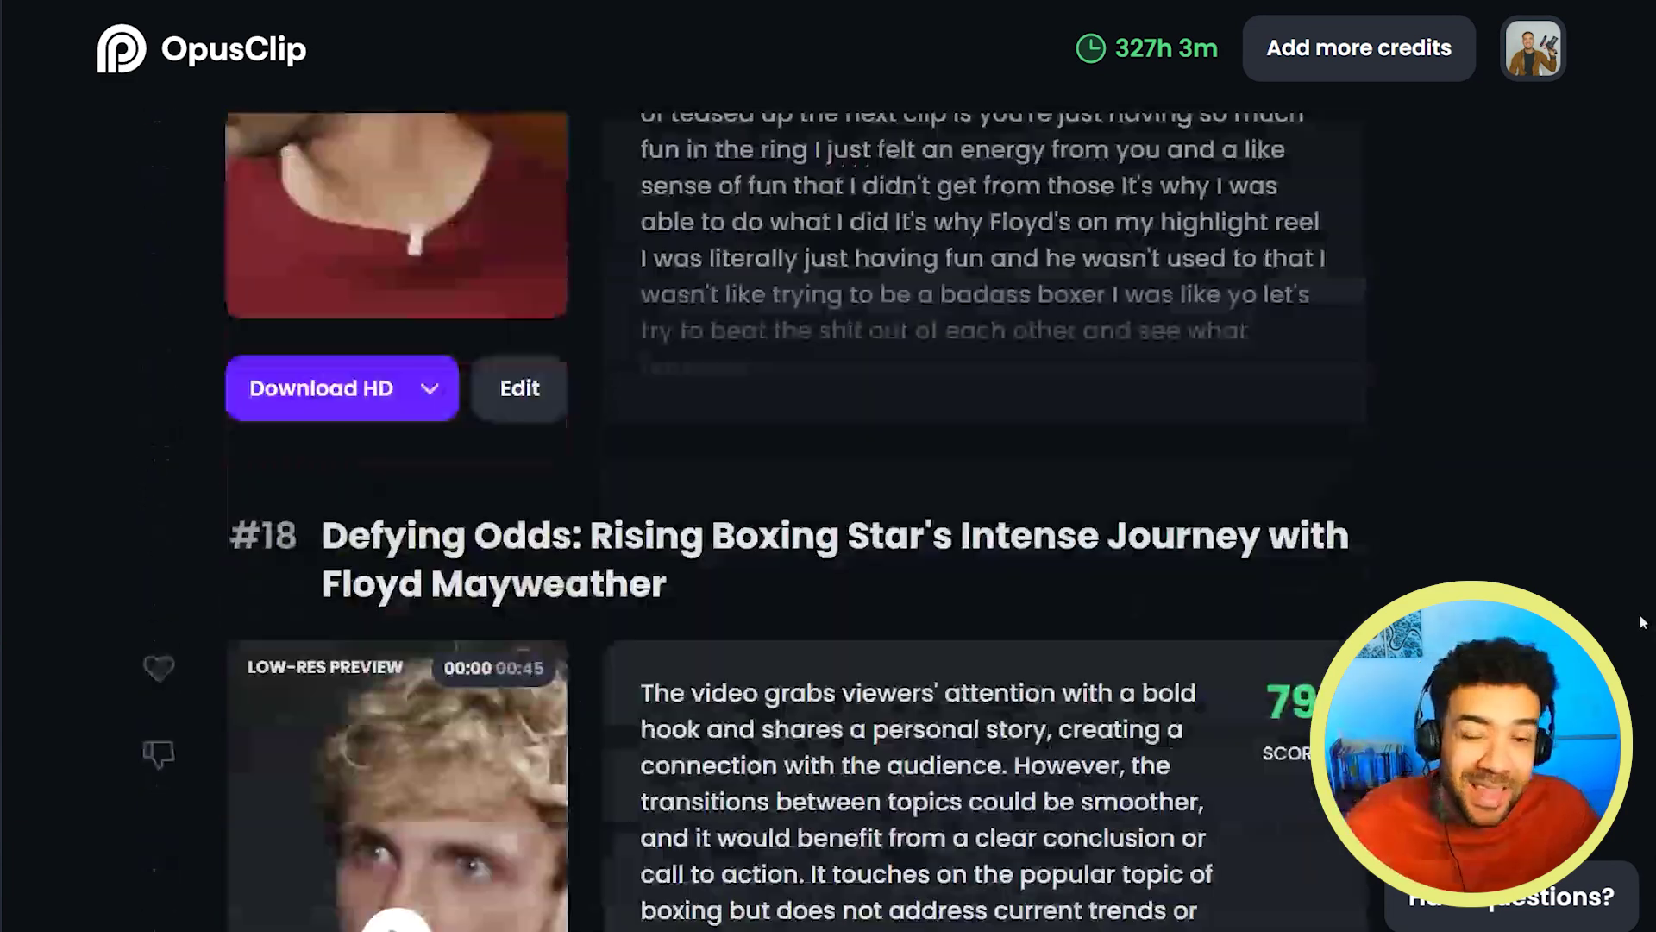
drag(1641, 622, 1646, 119)
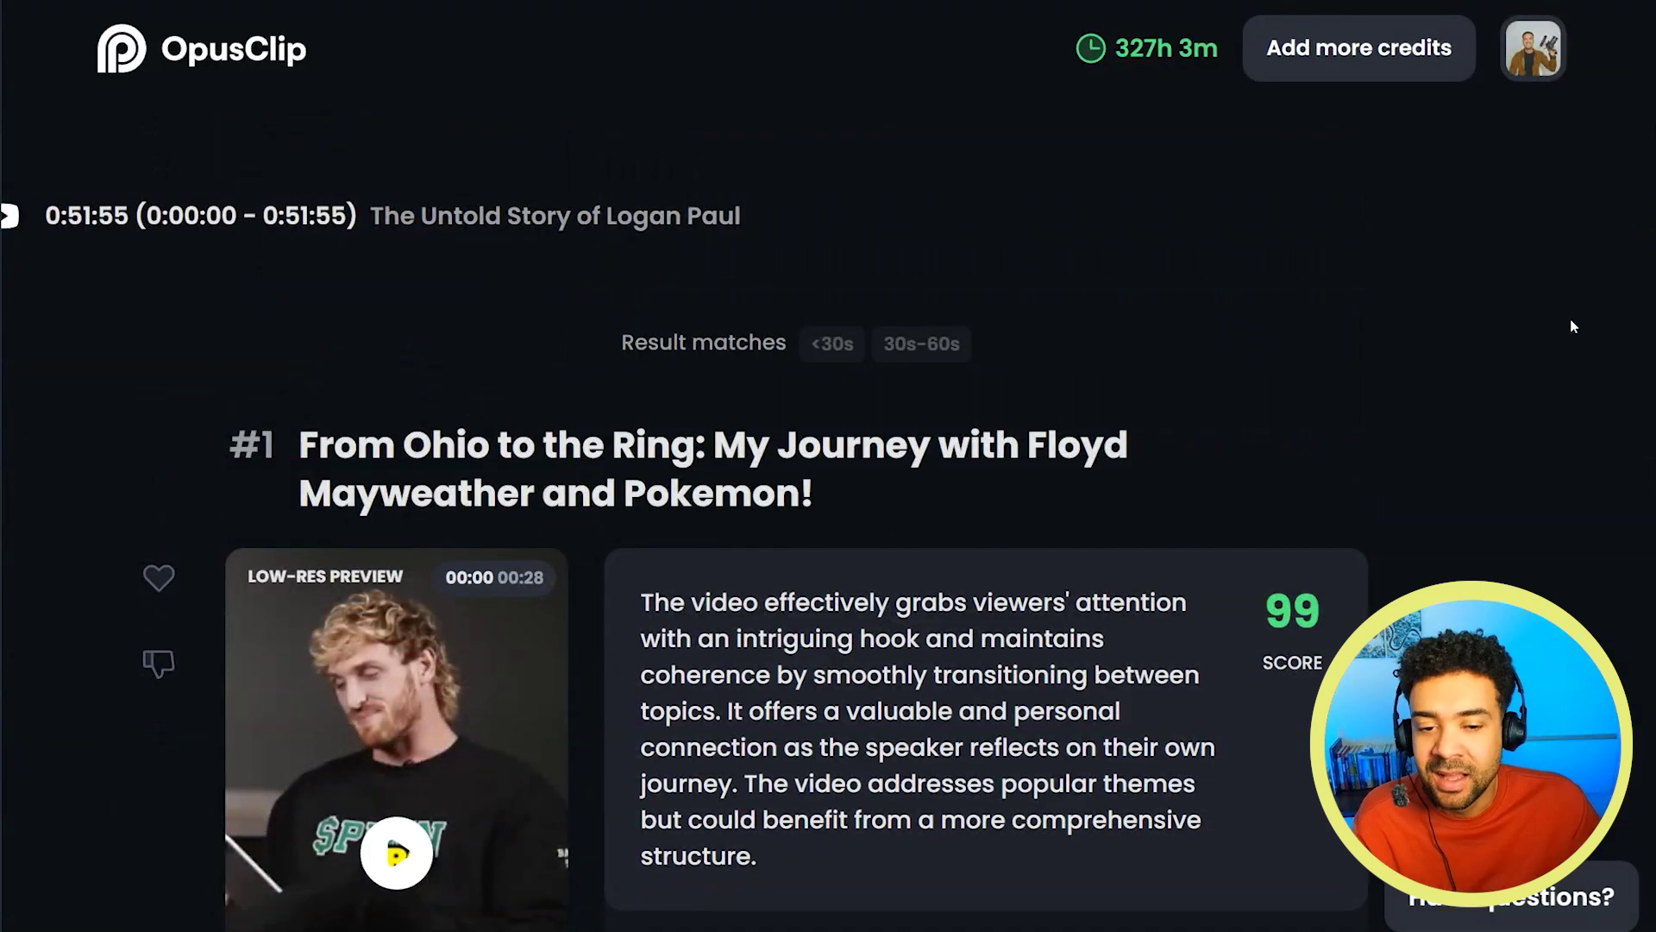
scroll(1503, 352, down, 2)
scroll(1502, 352, down, 3)
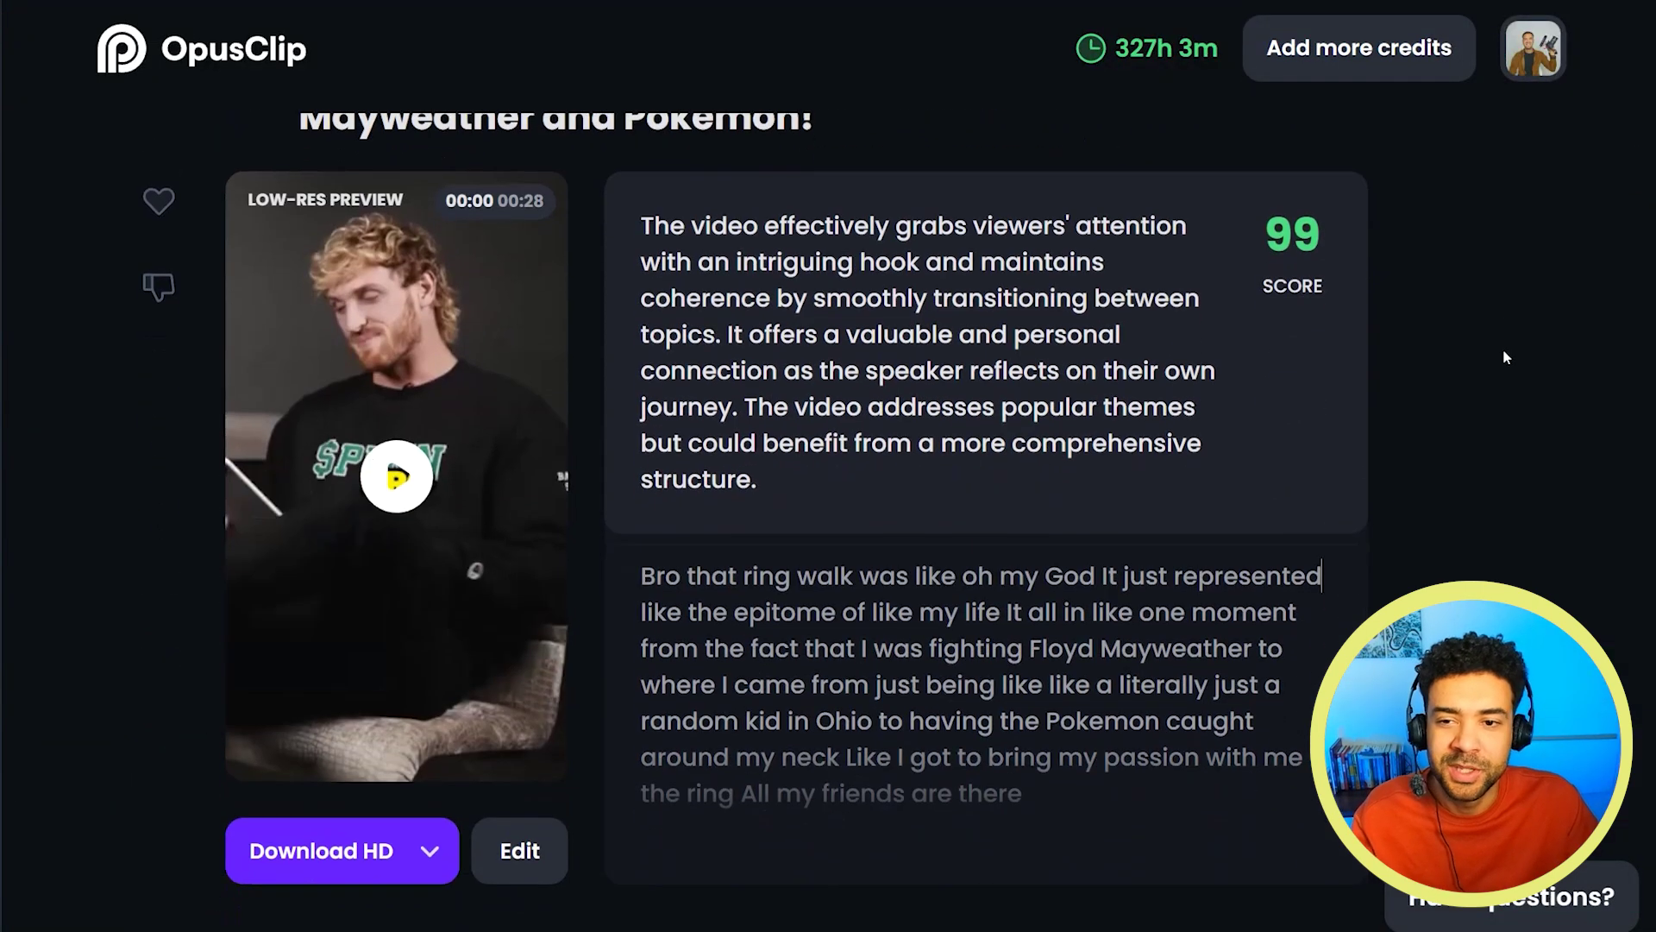
scroll(1505, 357, up, 1)
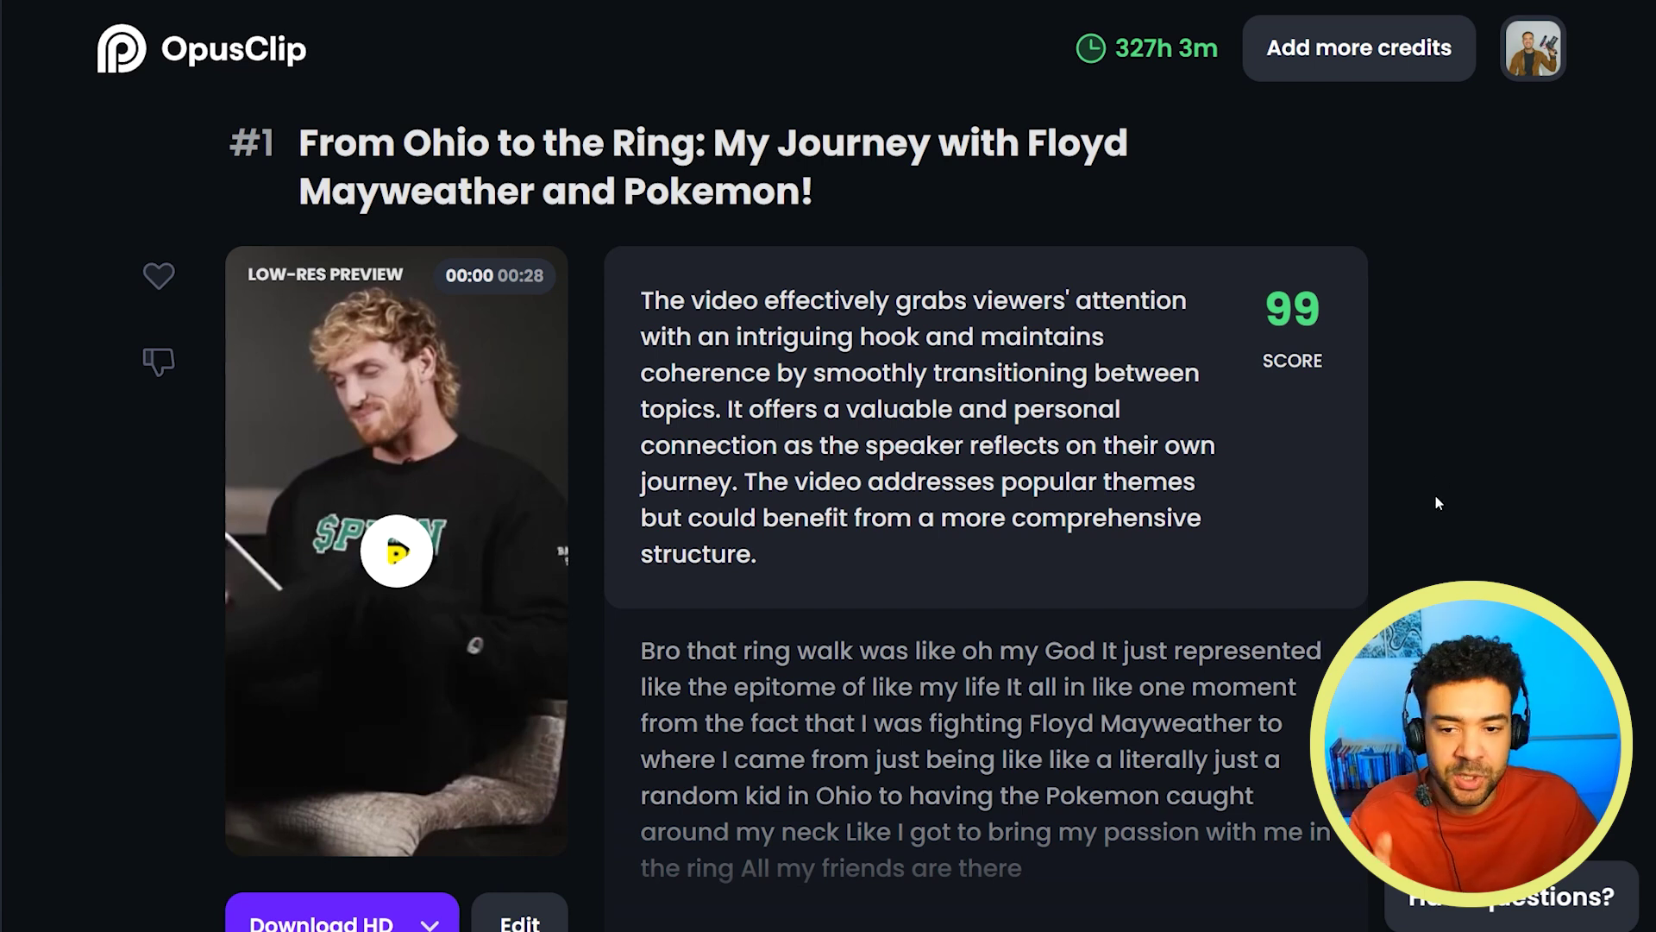
scroll(1438, 503, down, 2)
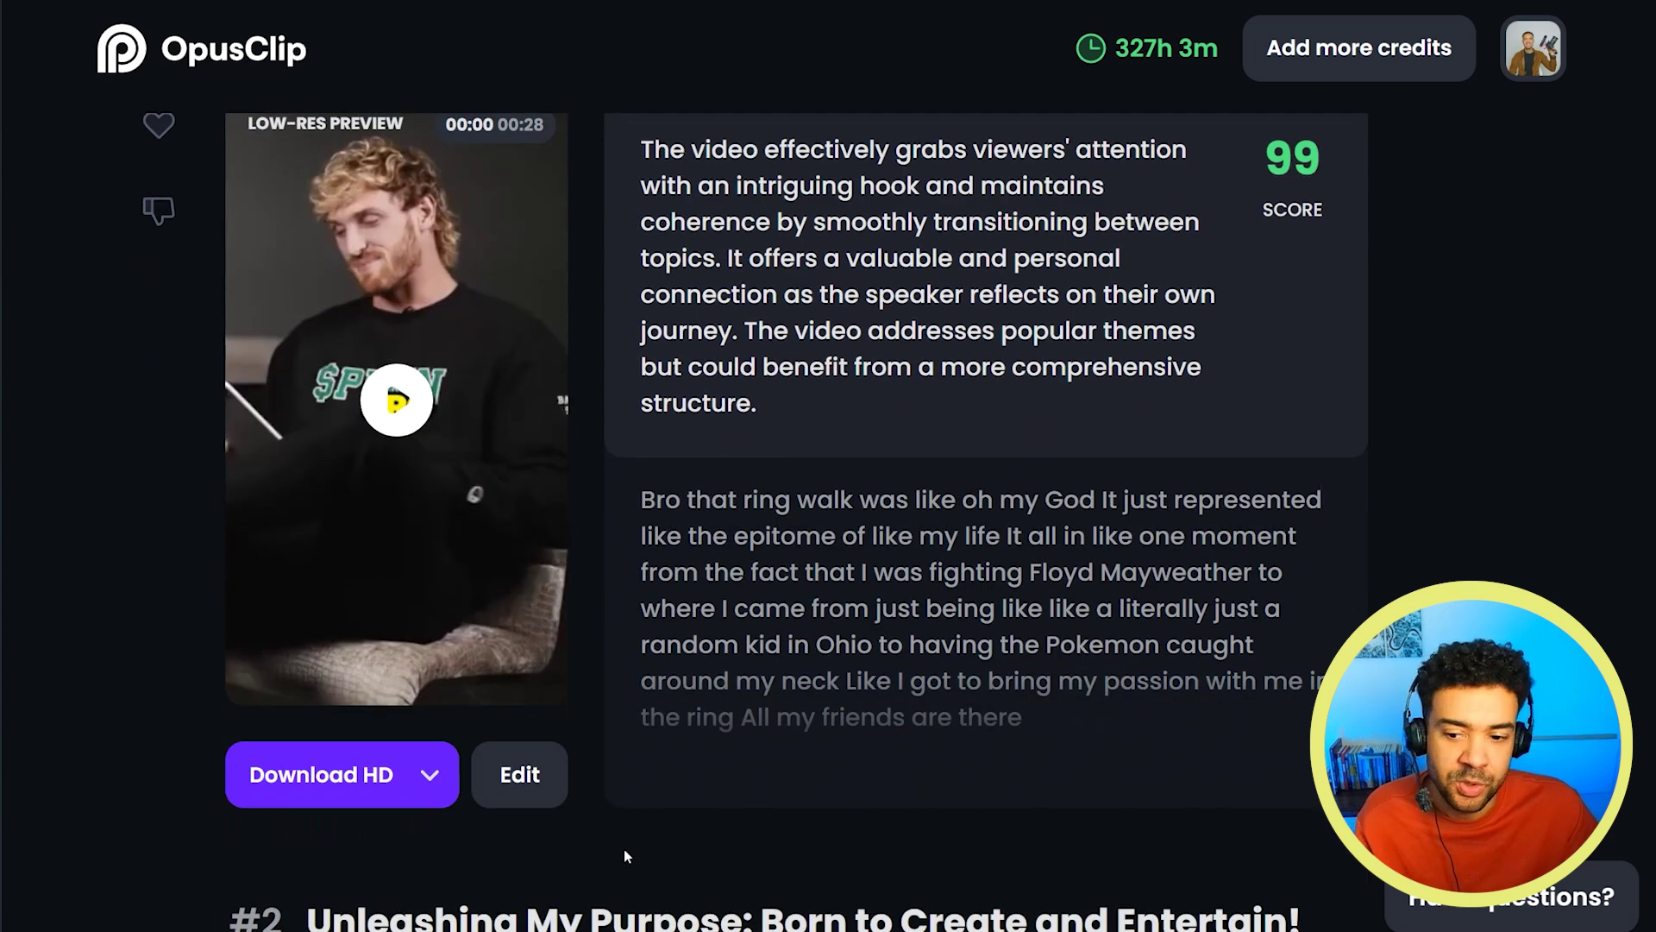
Step: Trim clip #1 to run from 'God' to 'what' and remove its one pause
click(522, 780)
drag(755, 308, 761, 473)
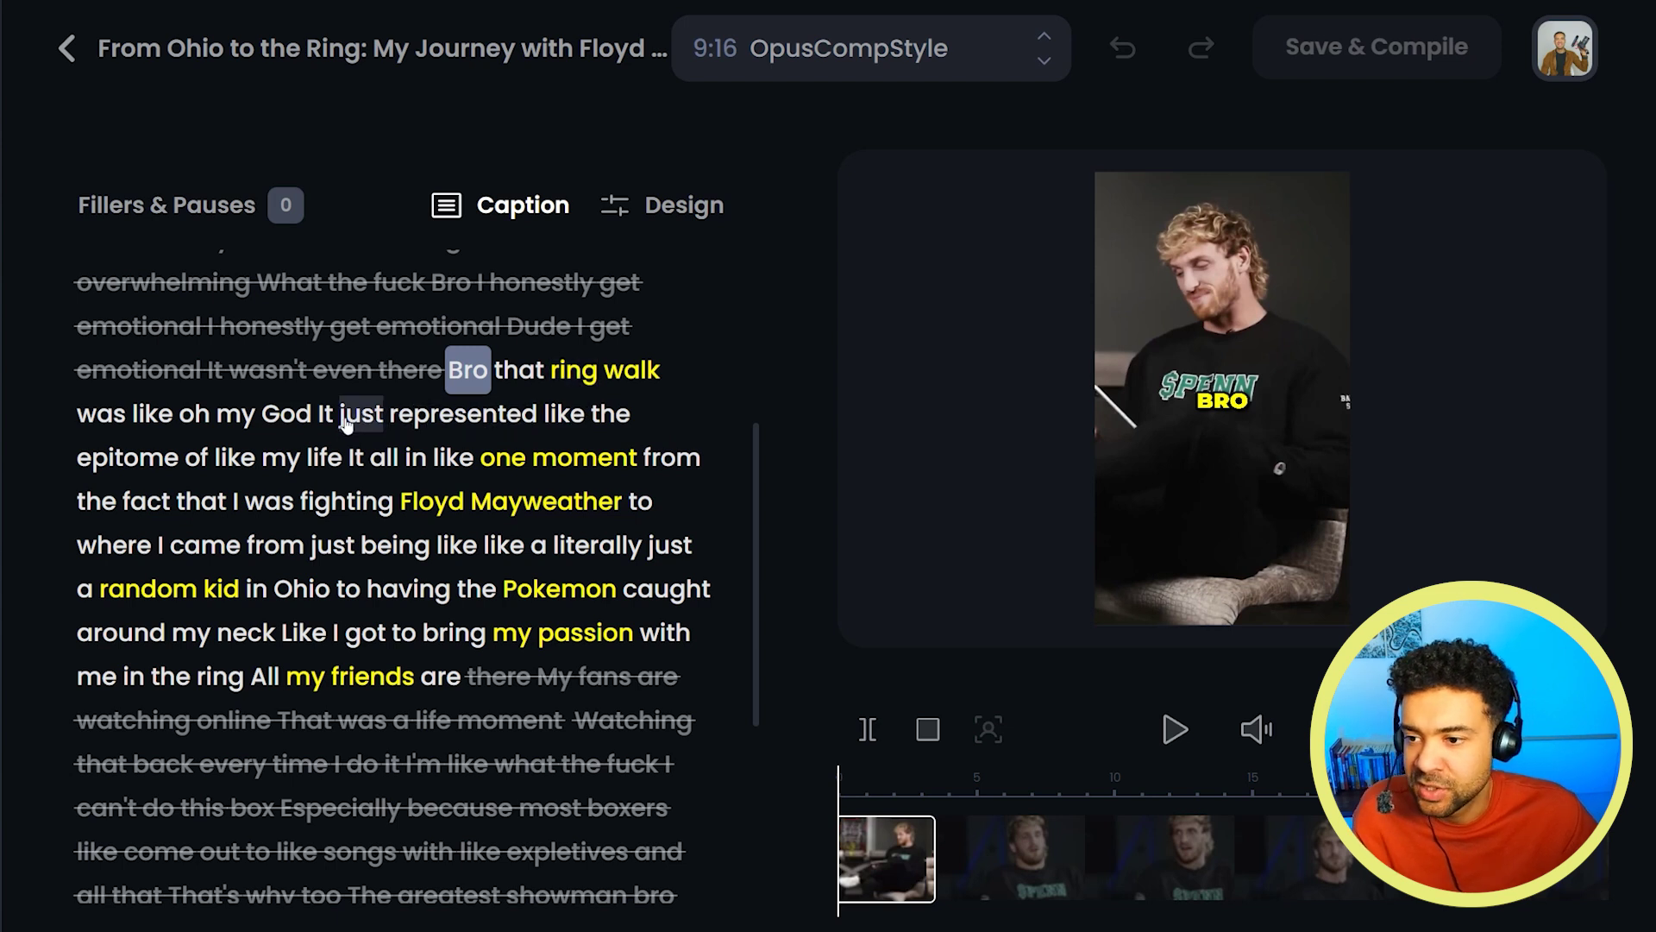
click(287, 418)
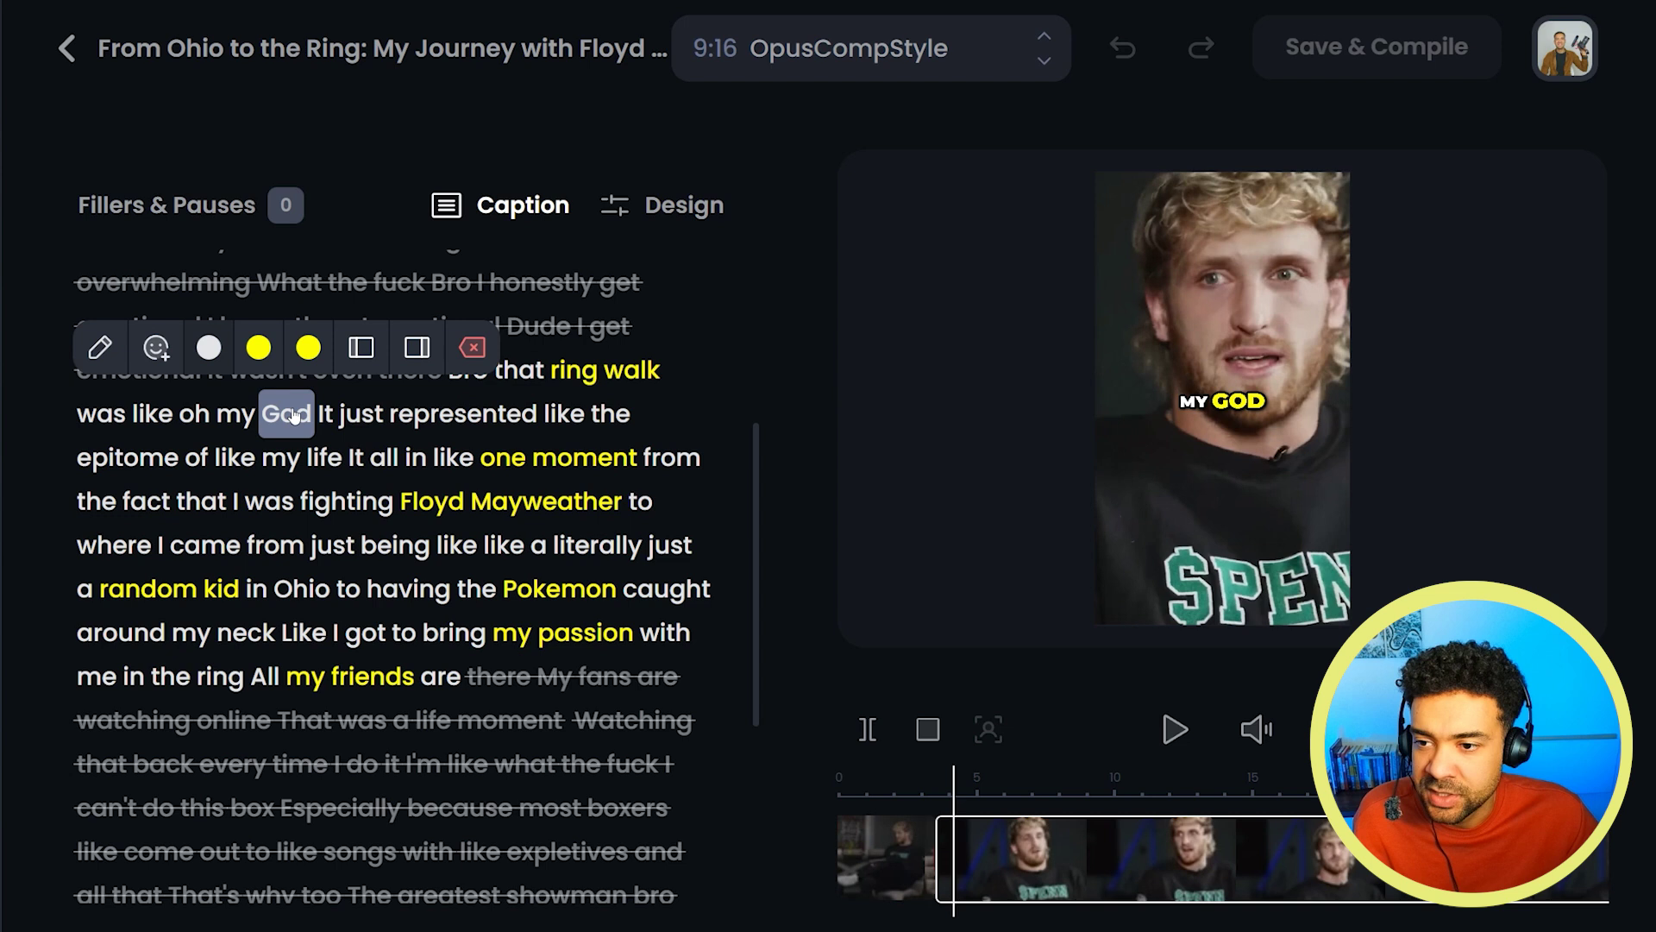
click(368, 351)
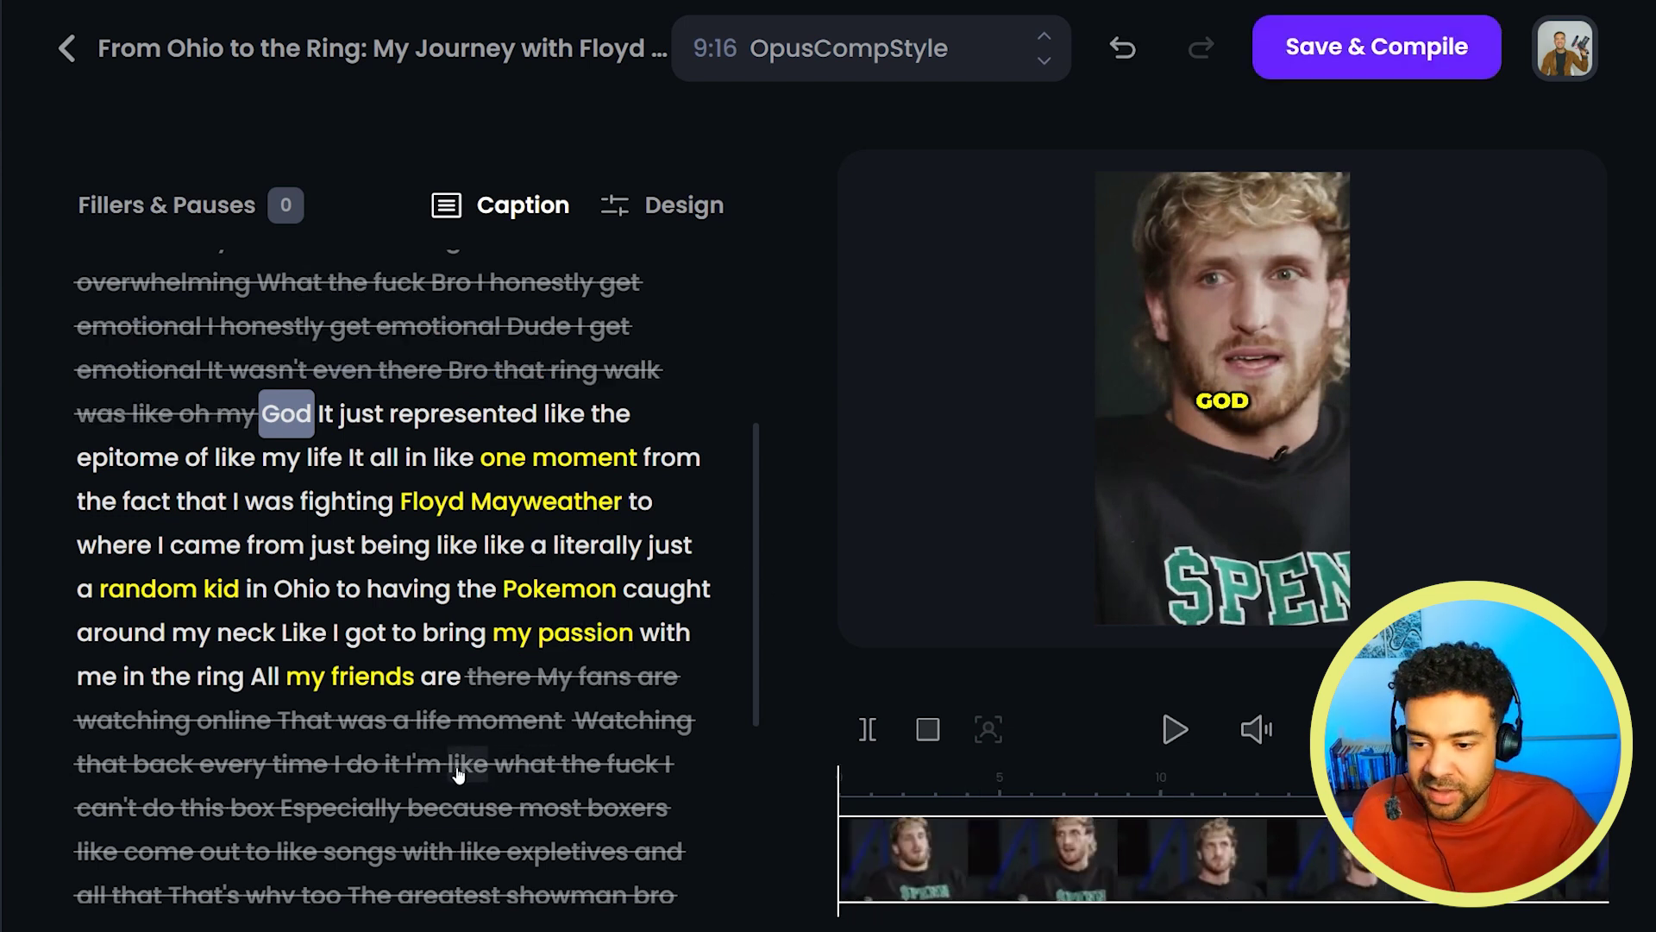
click(530, 771)
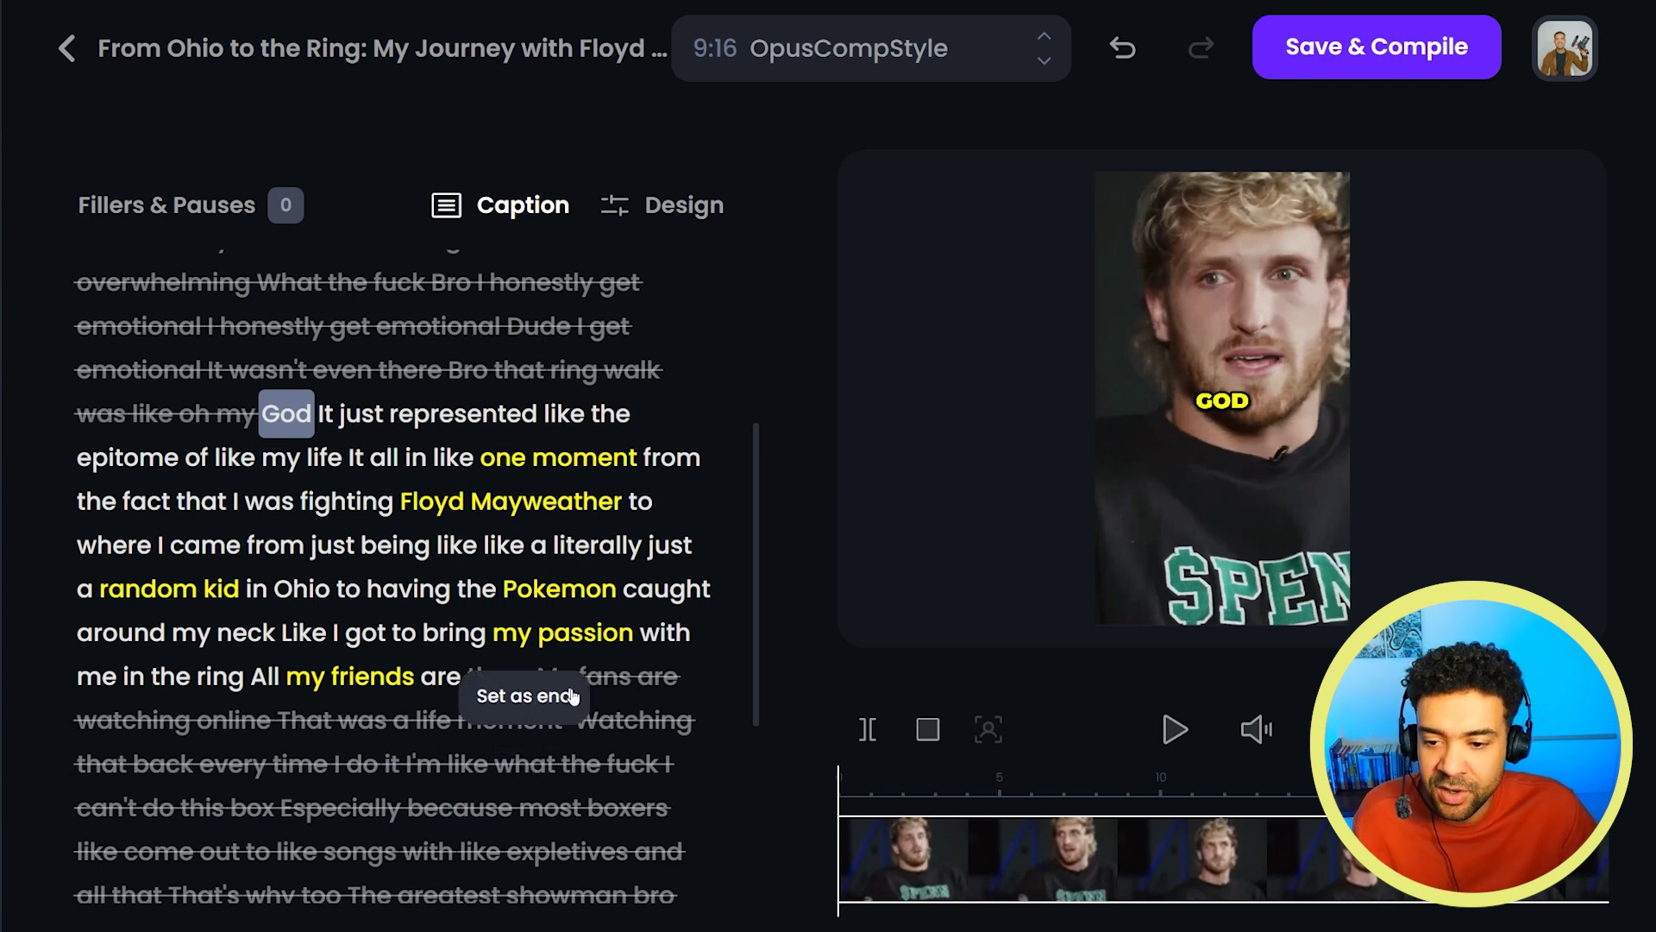
click(537, 703)
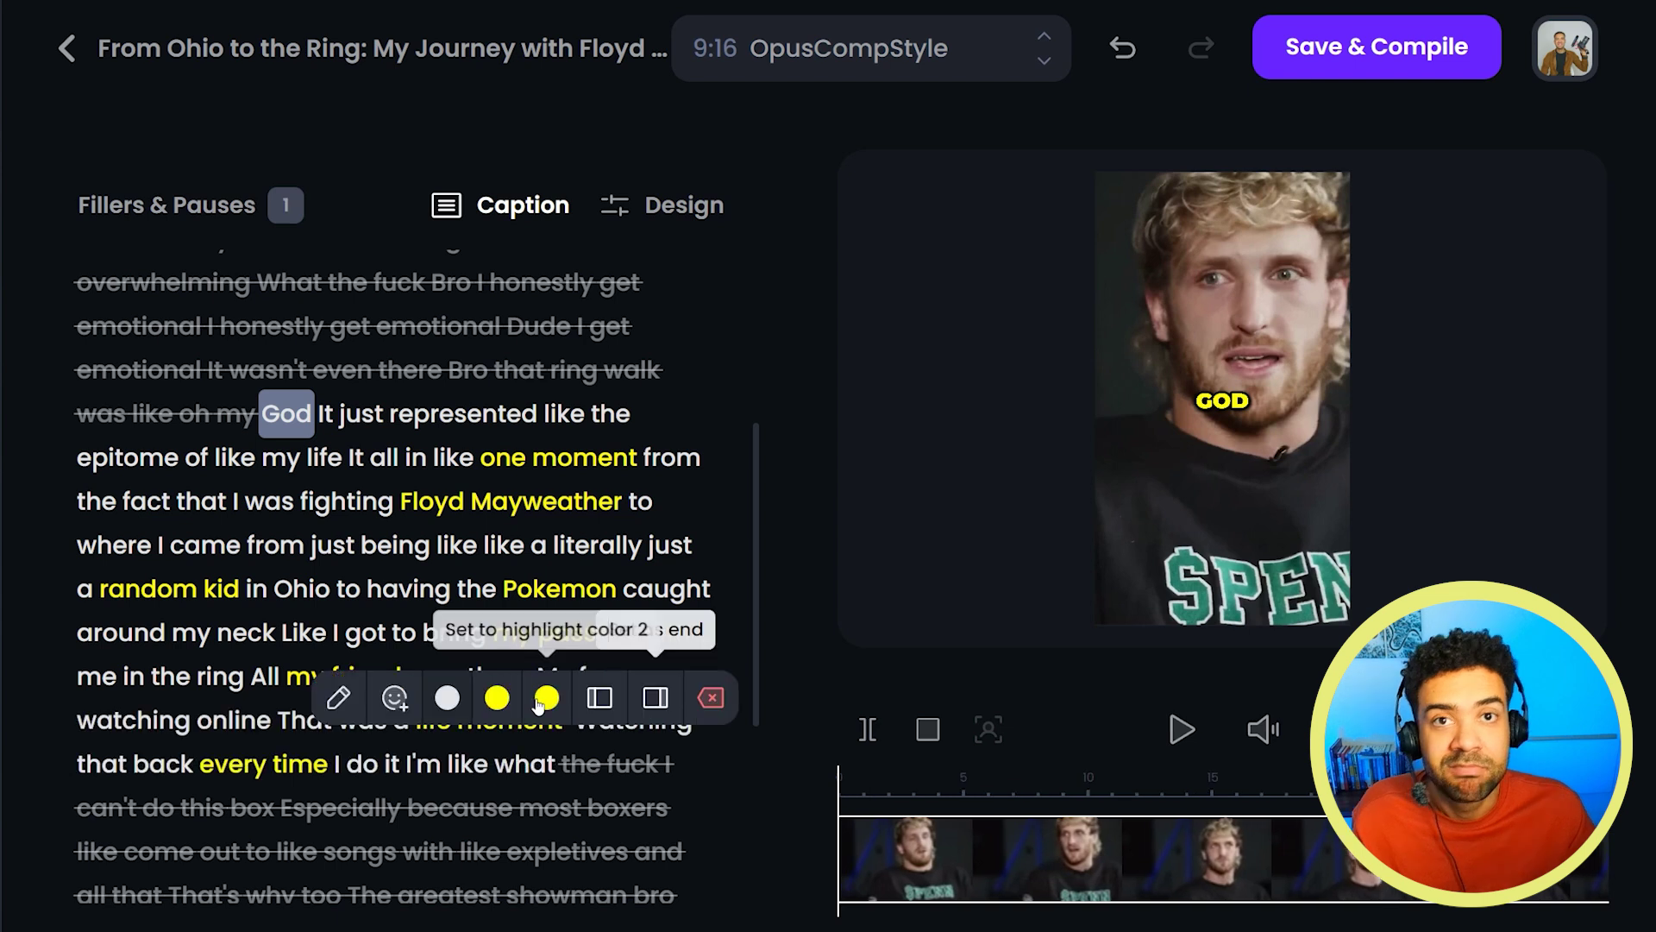
click(247, 220)
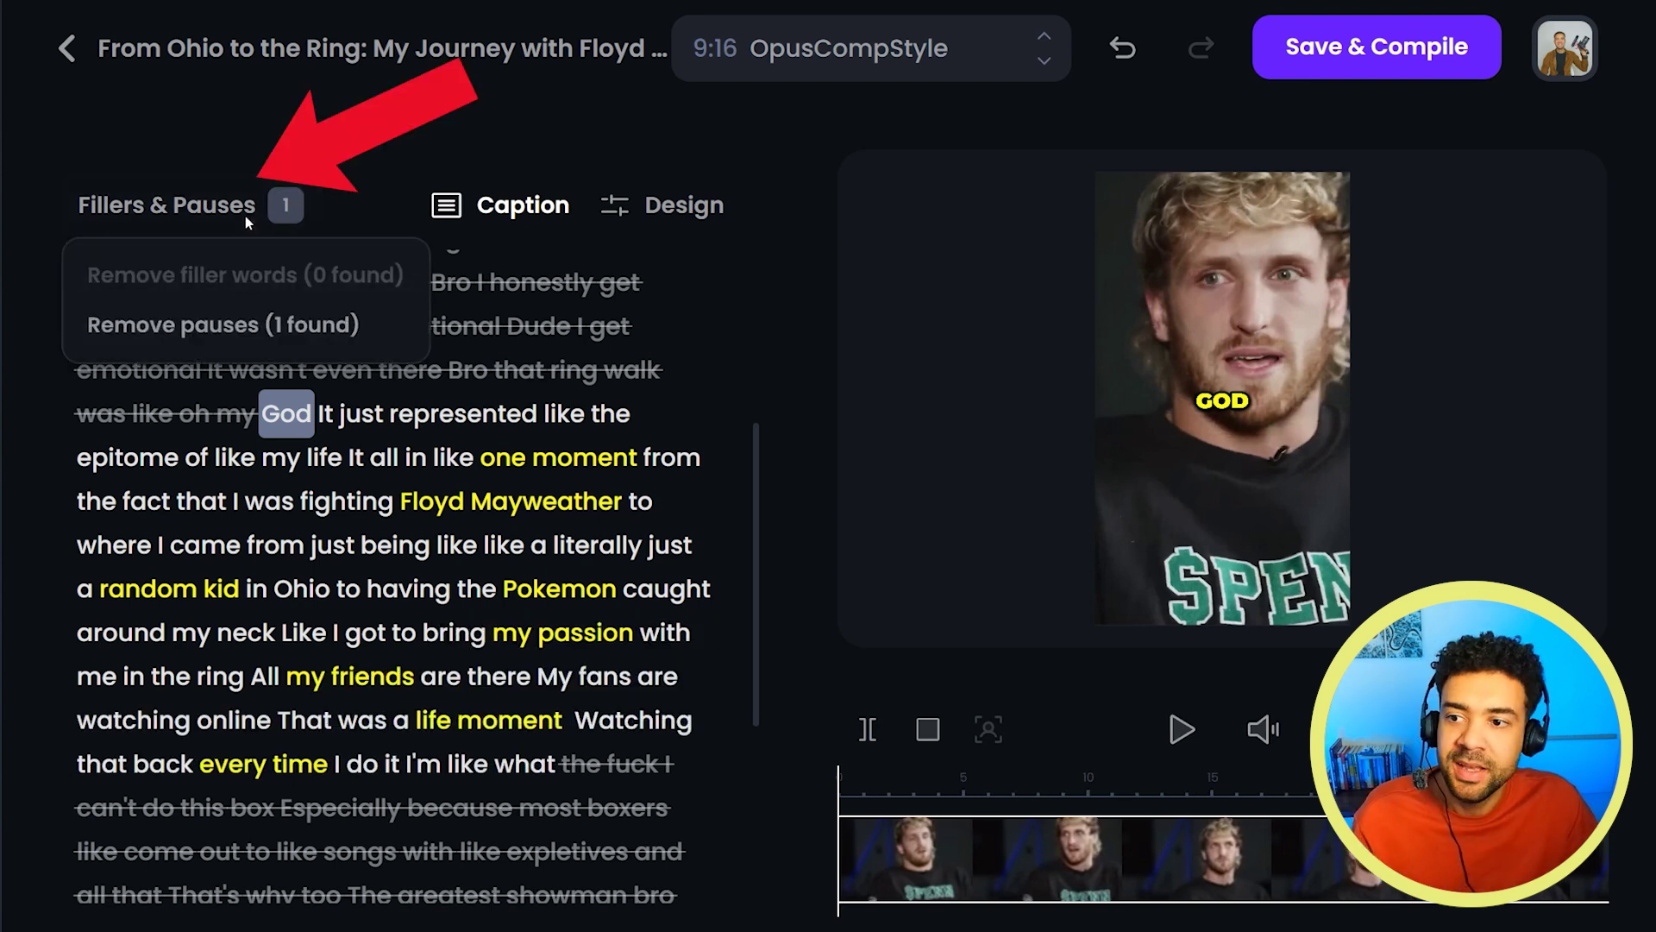
click(237, 328)
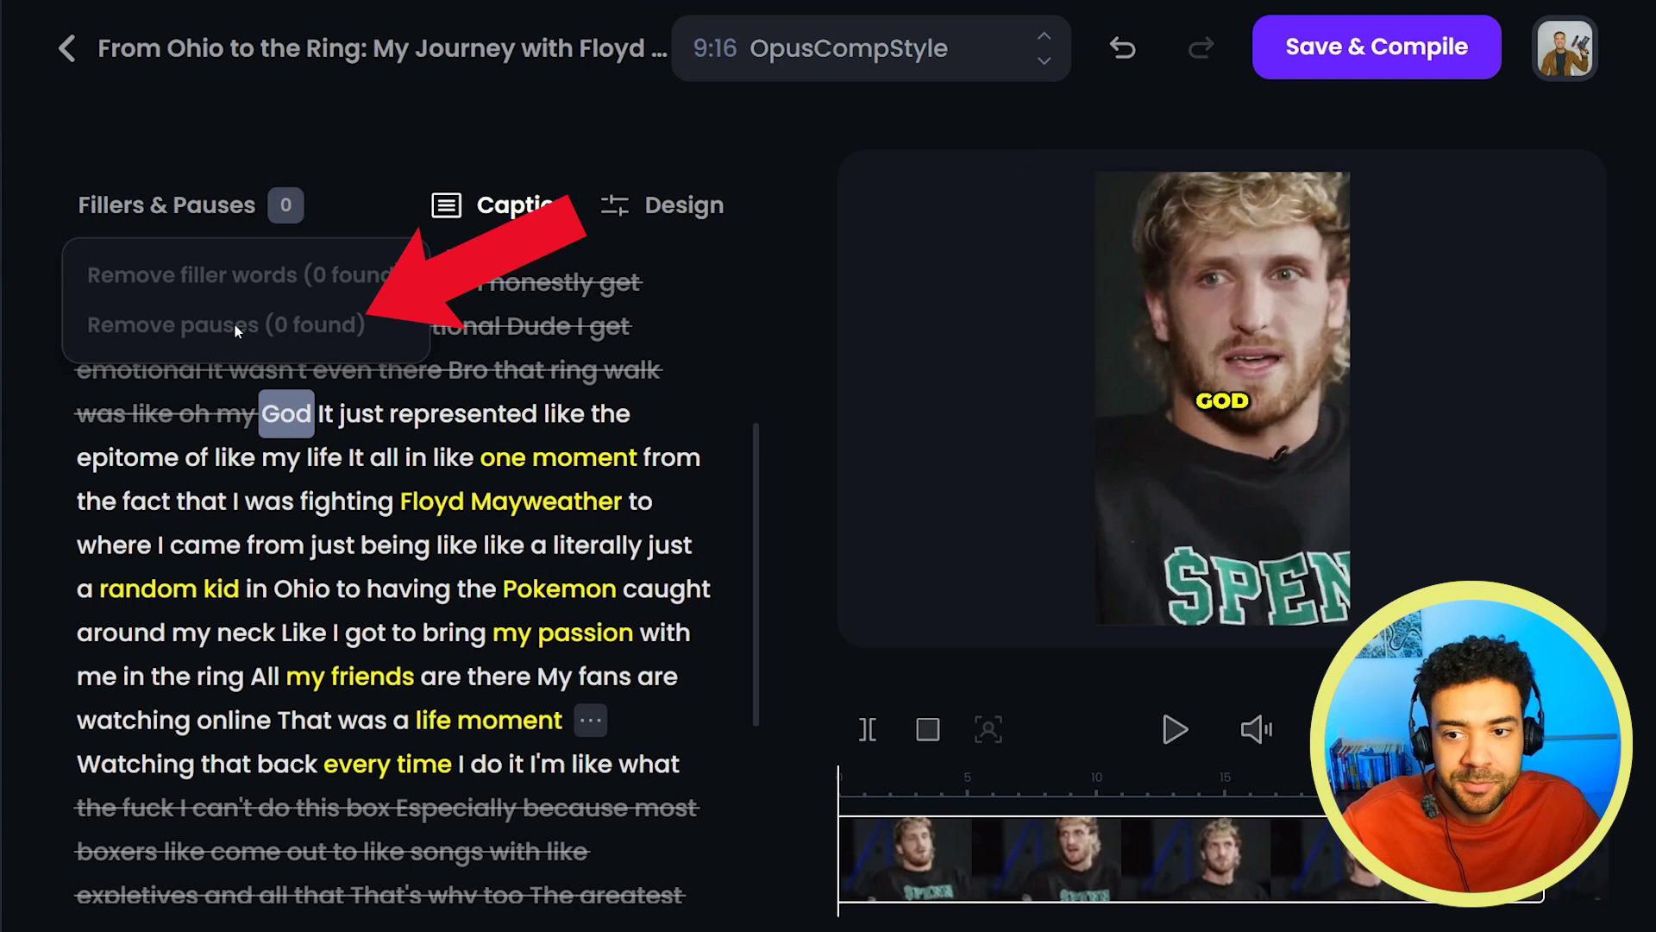
Step: Turn on auto emojis and show captions three lines per page
click(699, 219)
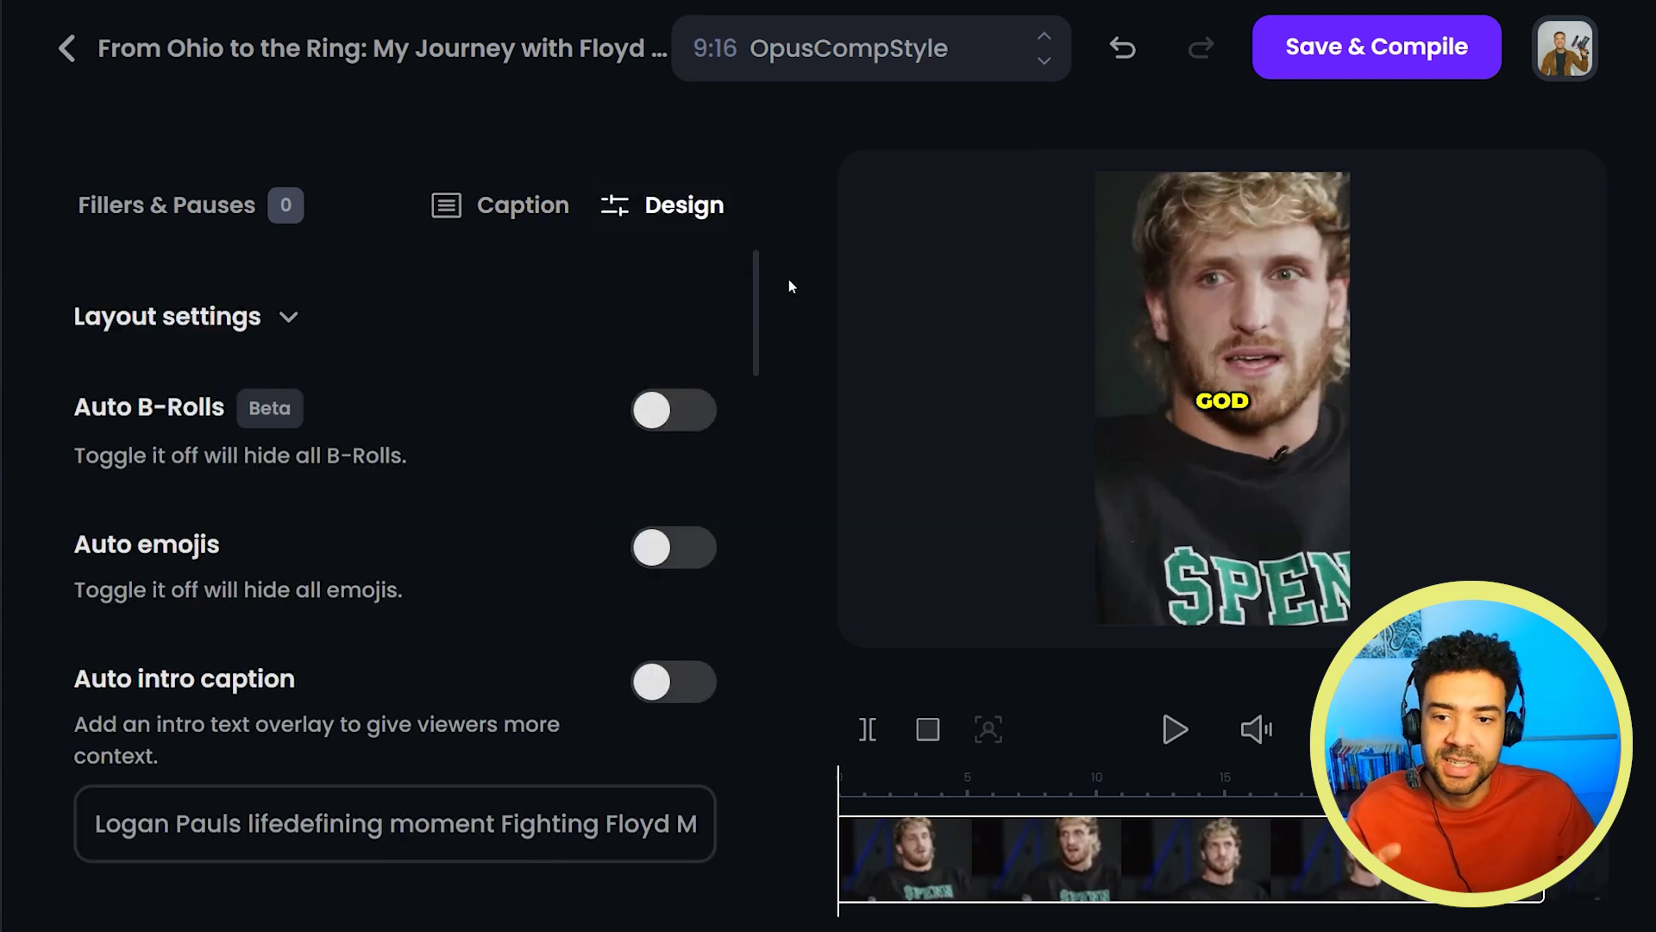
key(space)
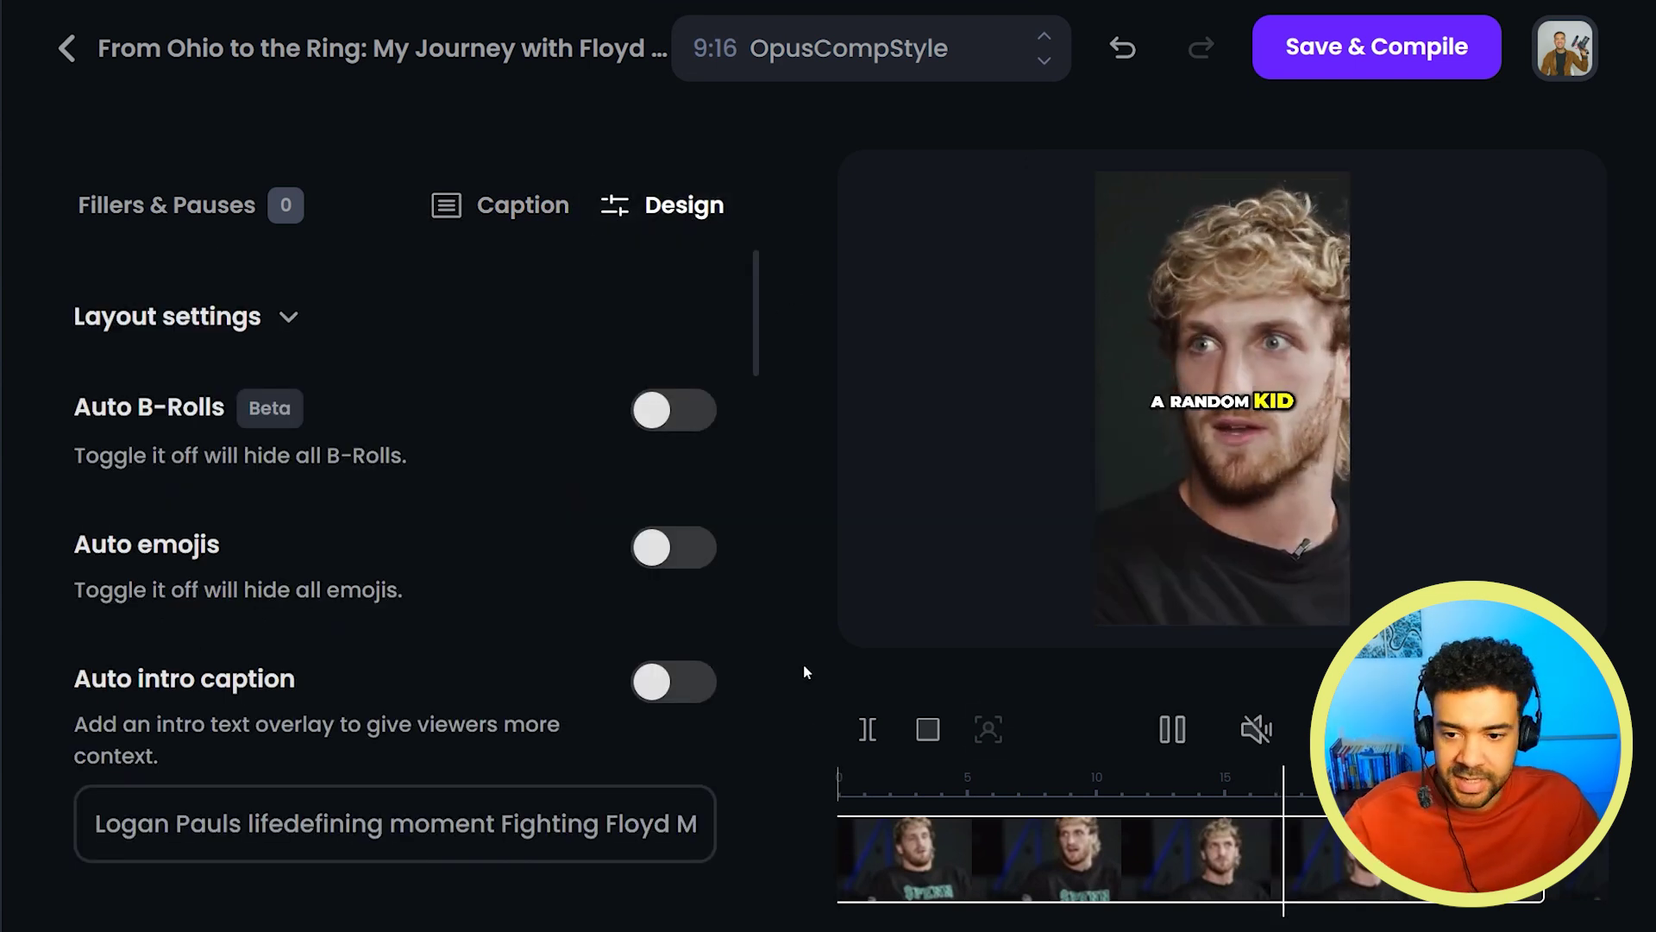
click(666, 550)
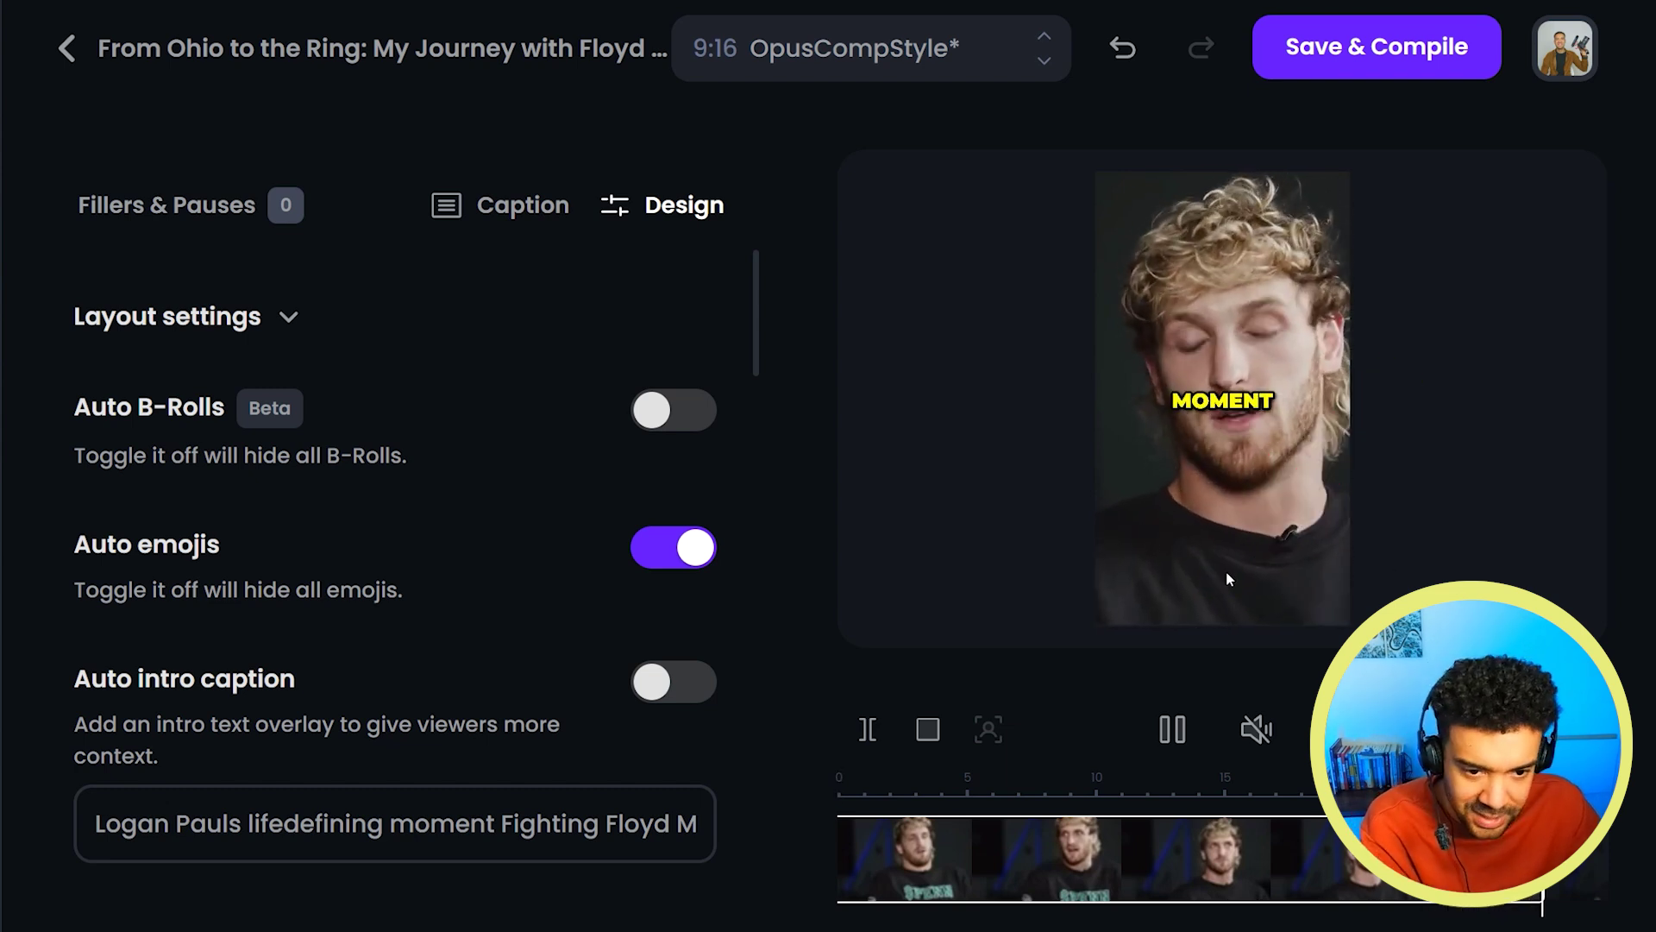
scroll(458, 467, down, 5)
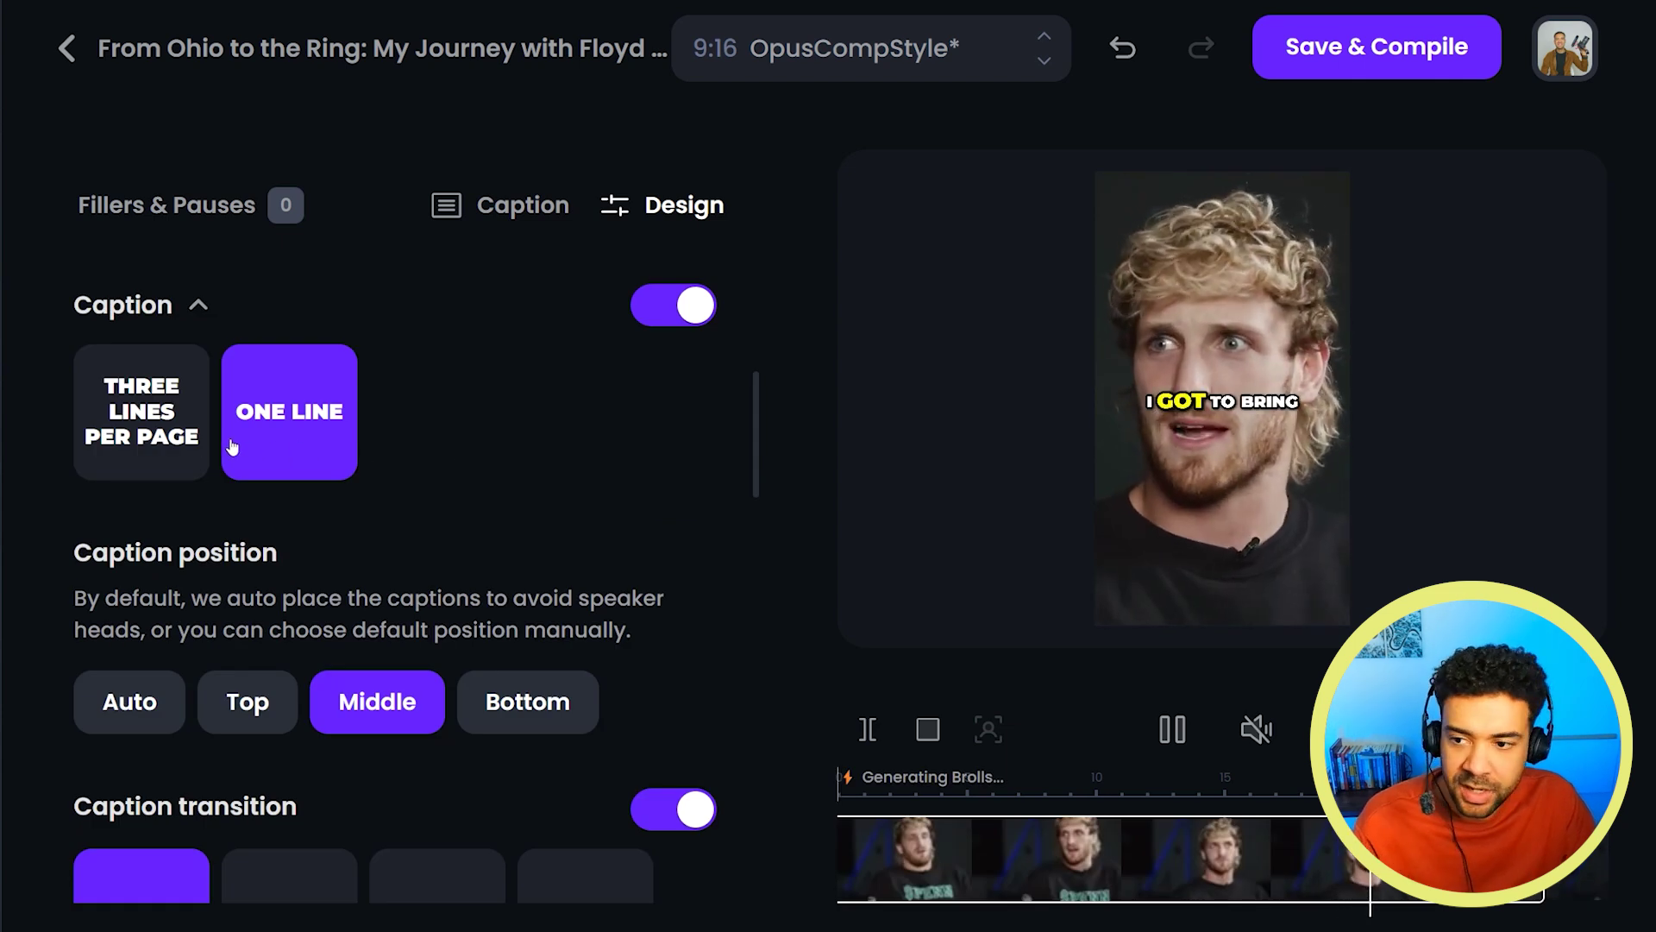
click(175, 438)
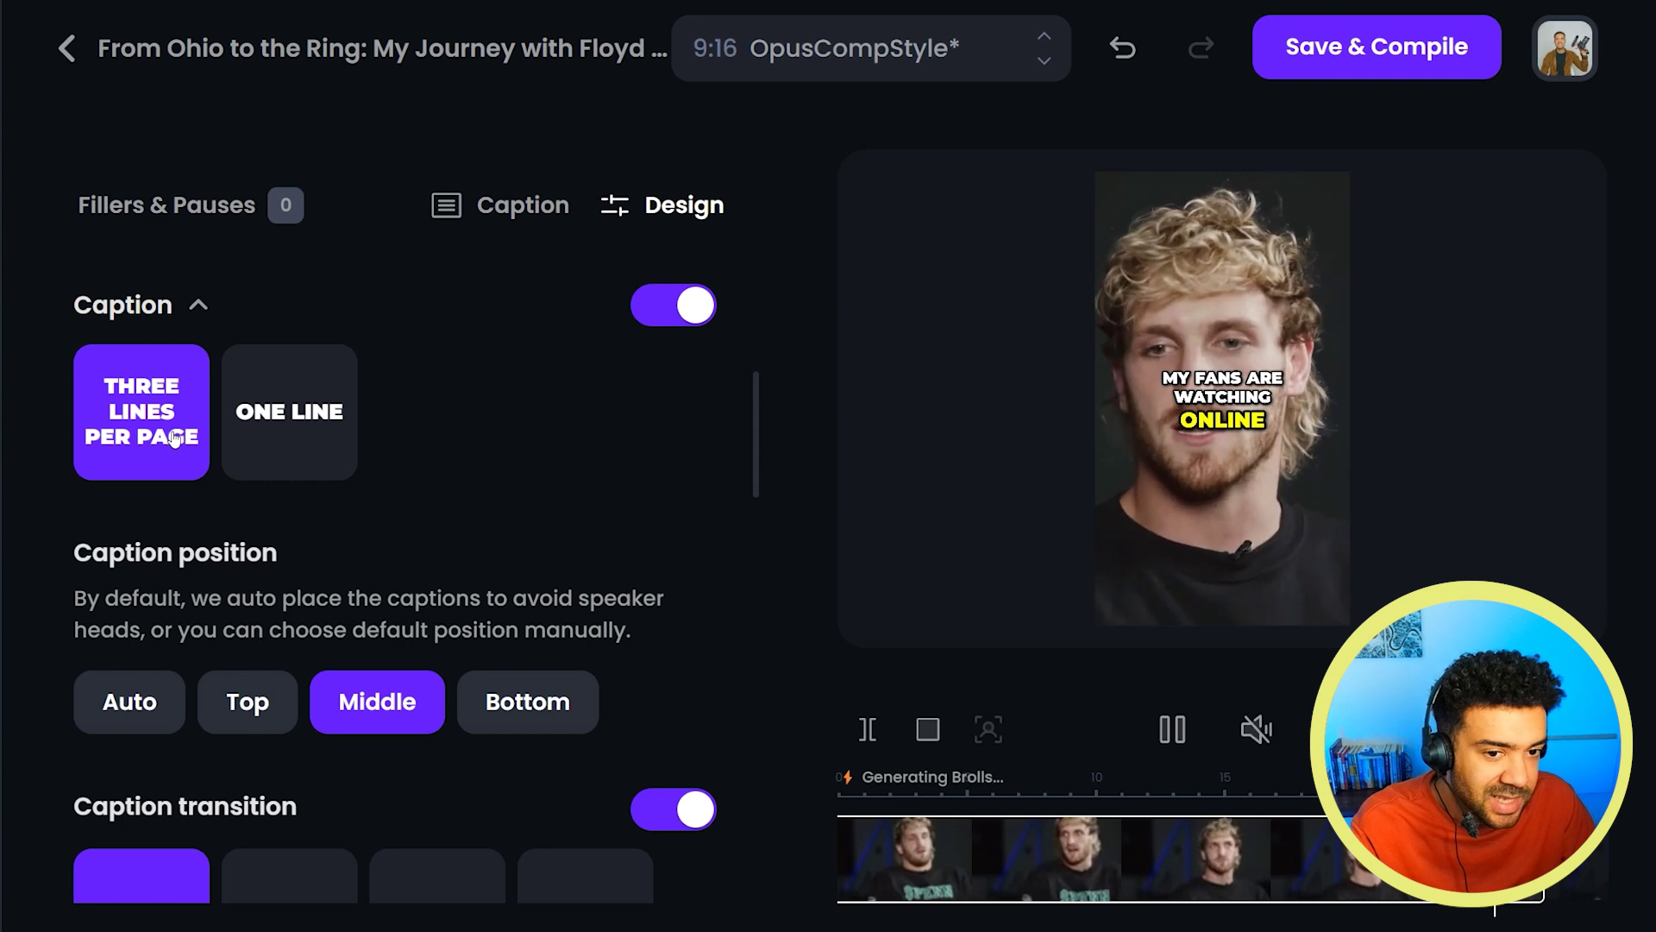
Step: Try Top and Bottom caption positions, then set the caption transition to POP
scroll(272, 638, down, 1)
click(271, 637)
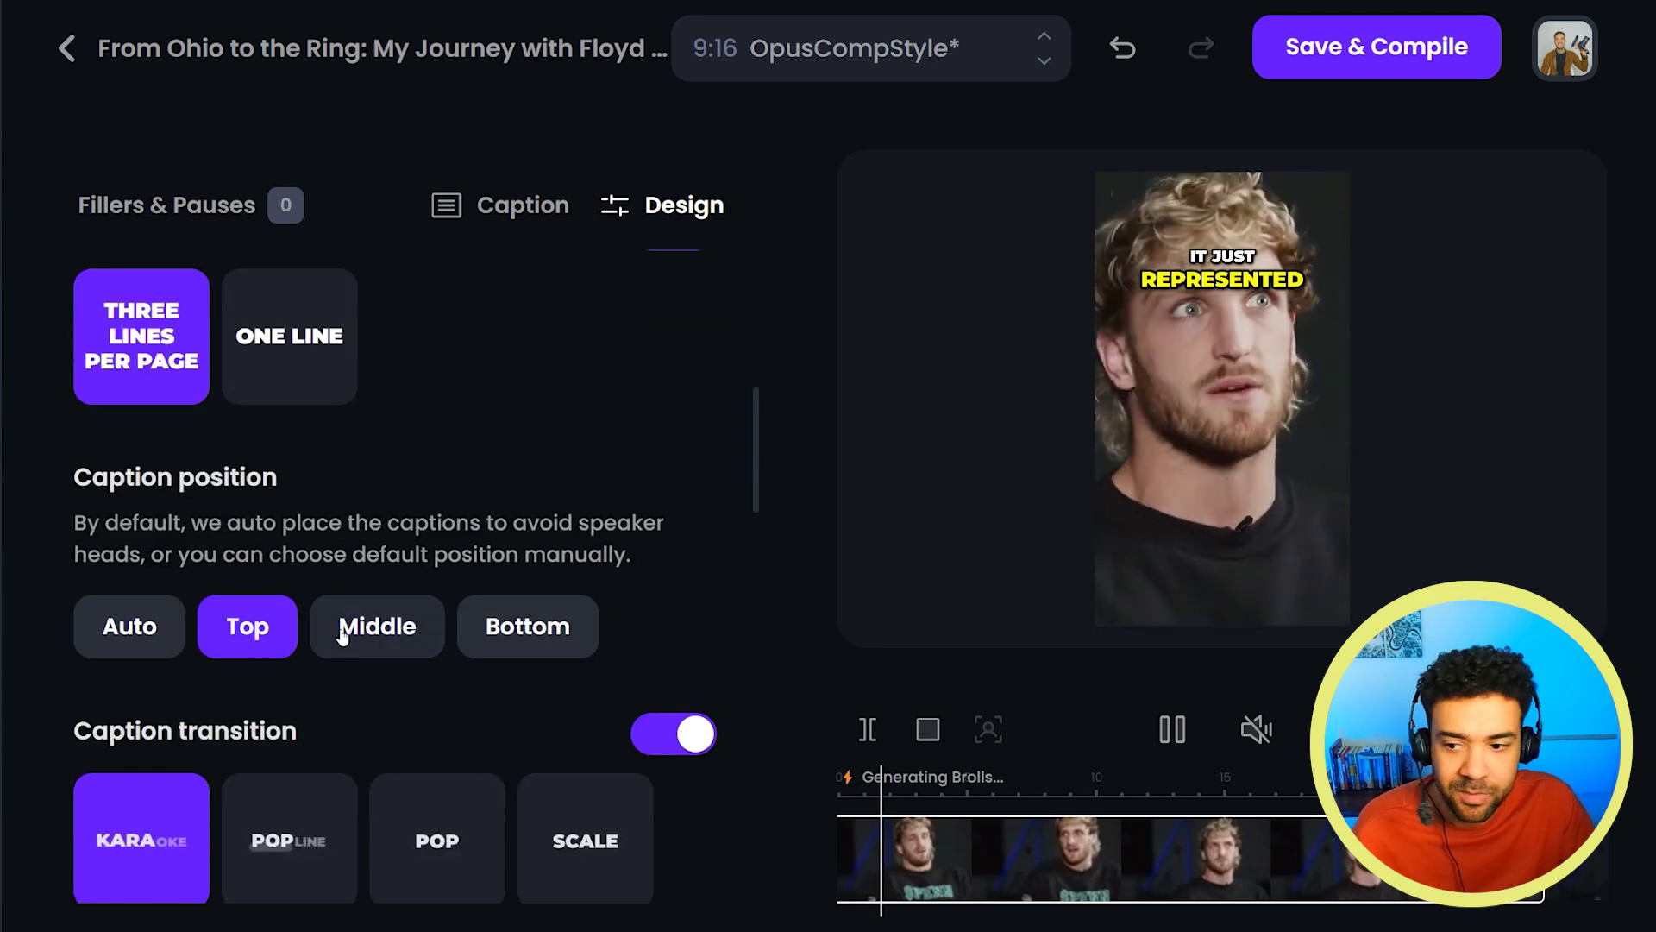
click(370, 643)
click(507, 639)
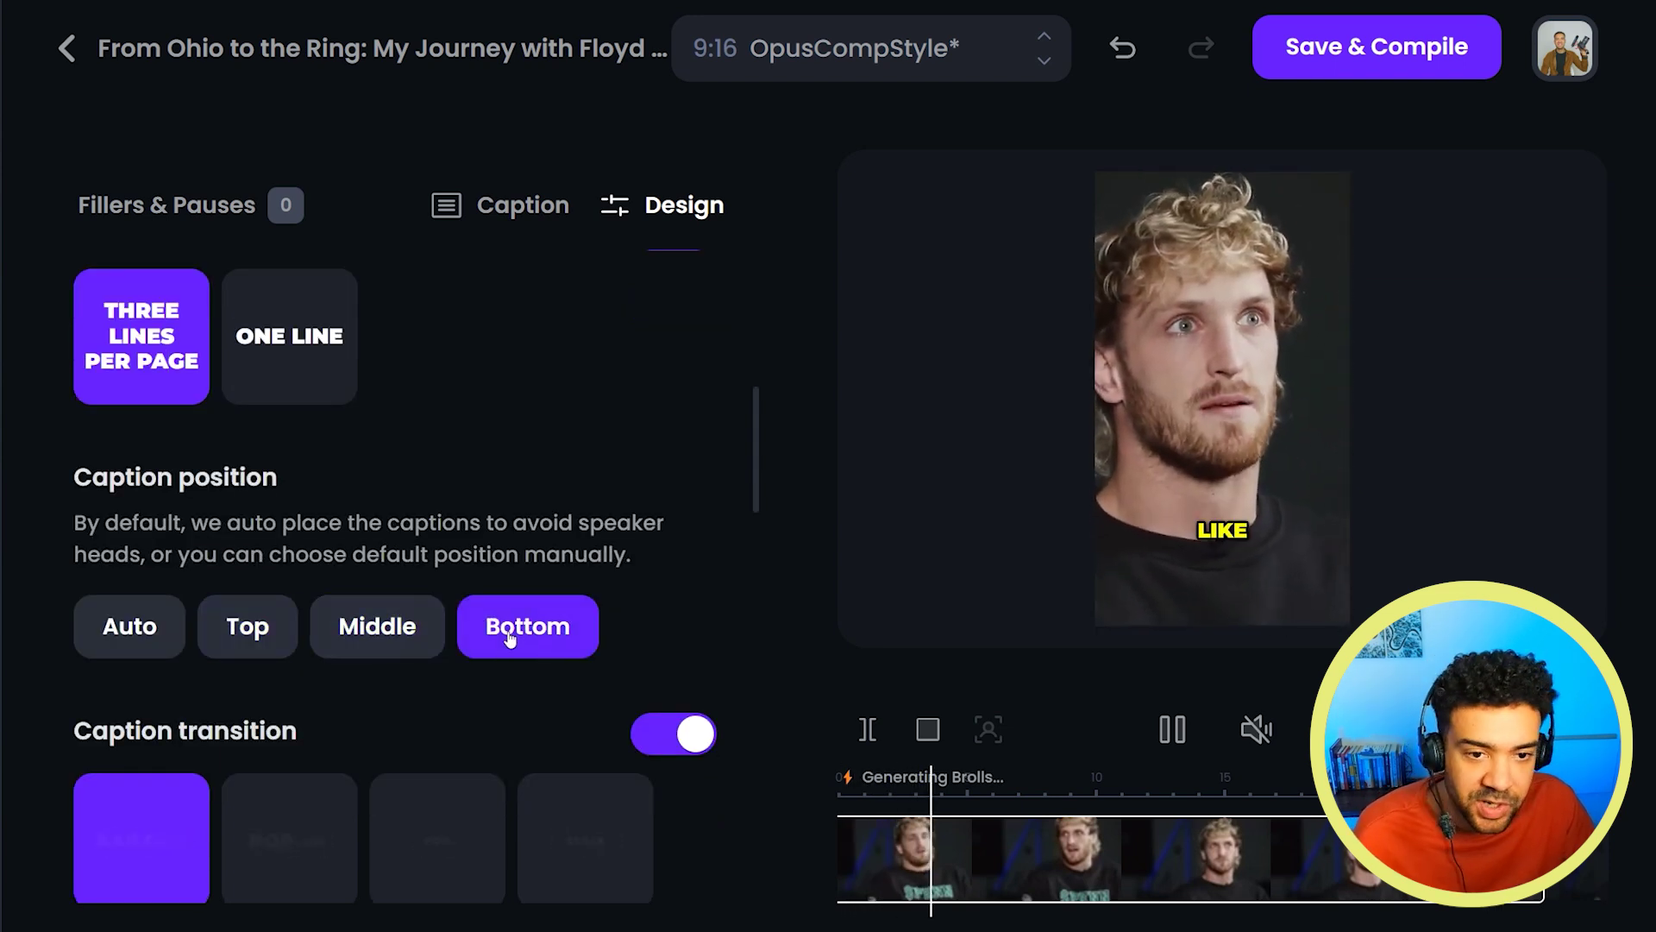
click(377, 626)
scroll(674, 552, down, 5)
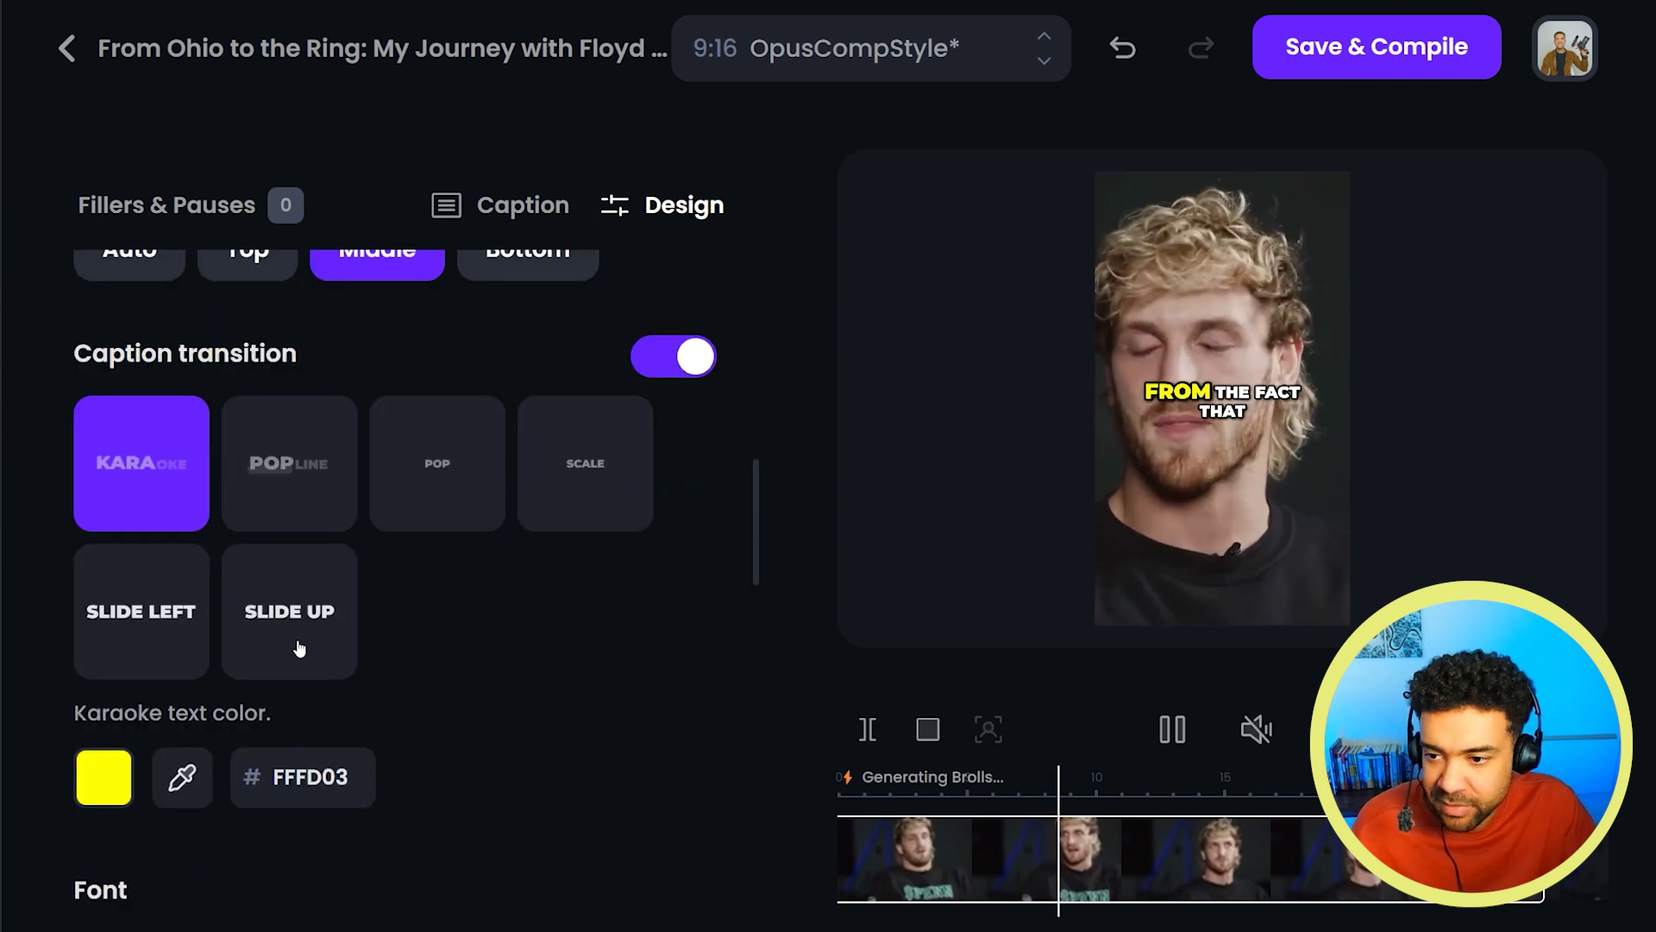
click(332, 489)
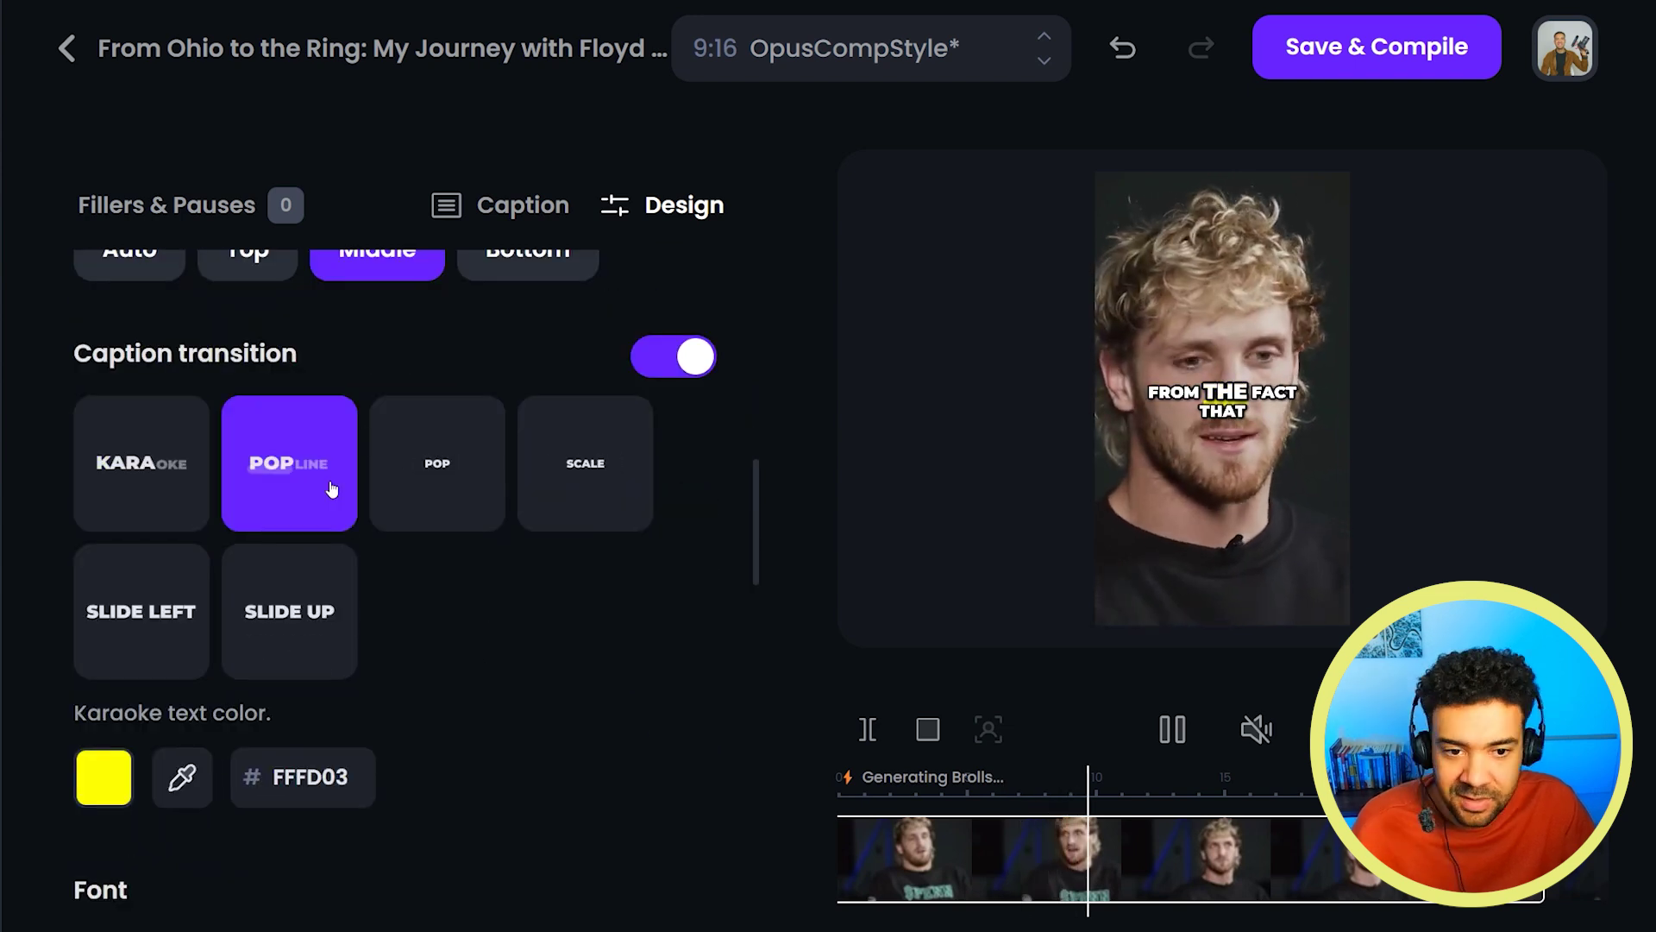
click(446, 485)
scroll(758, 599, down, 5)
scroll(758, 592, down, 4)
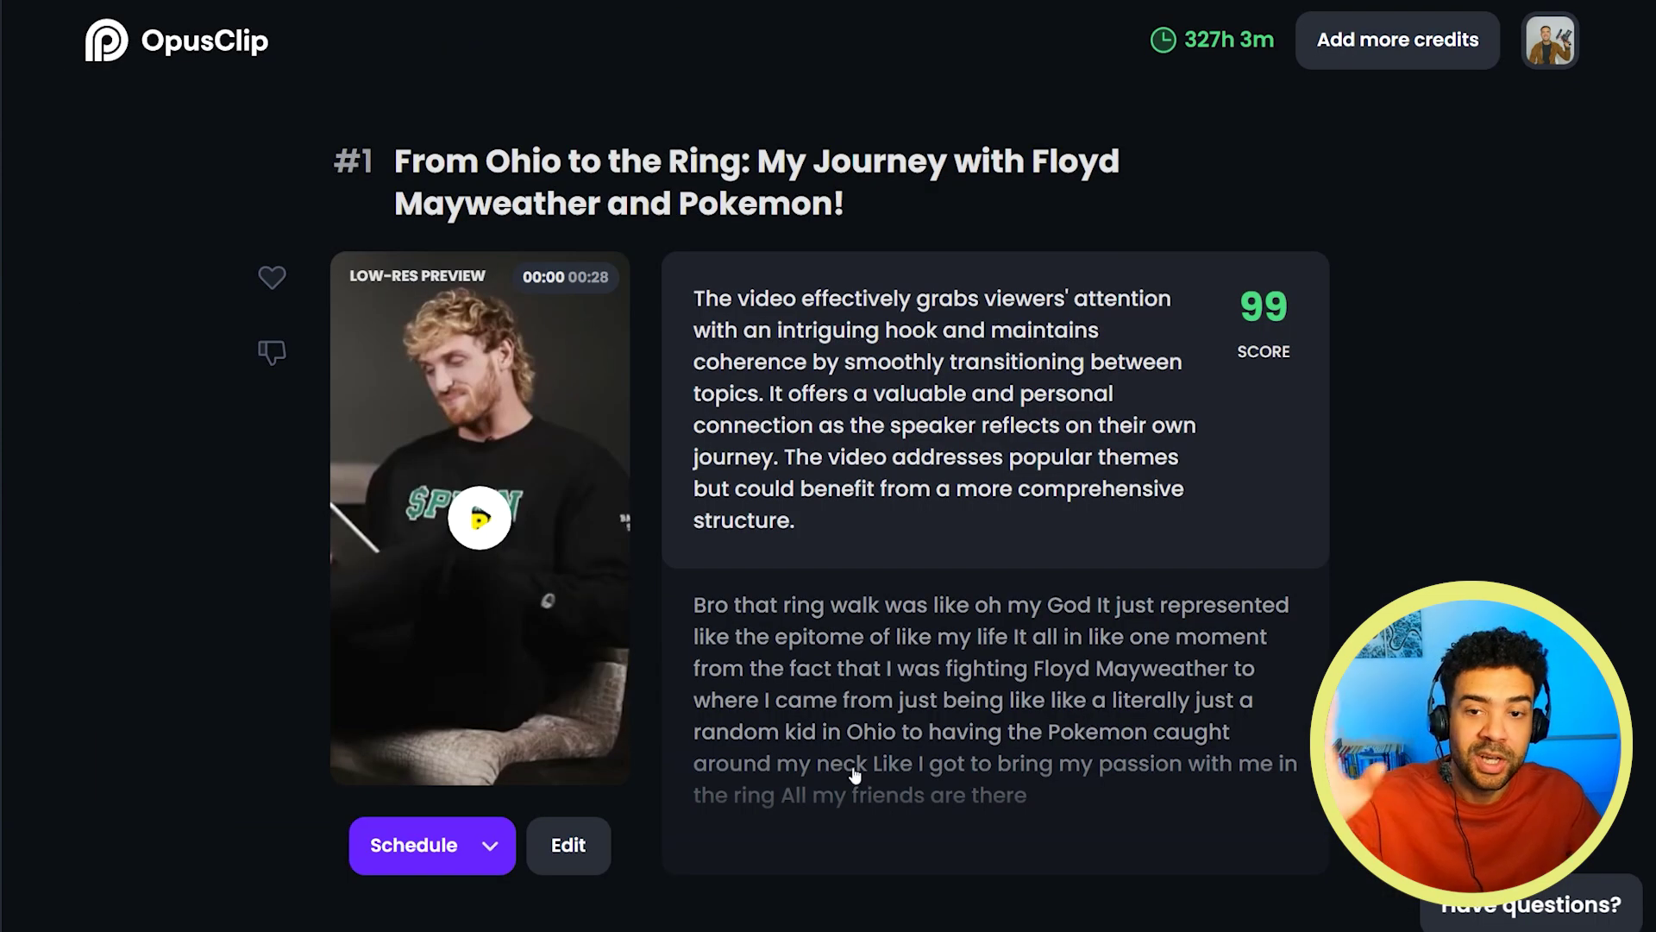
Step: Open Auto post & scheduler for clip #1 and collapse the Instagram section
click(493, 854)
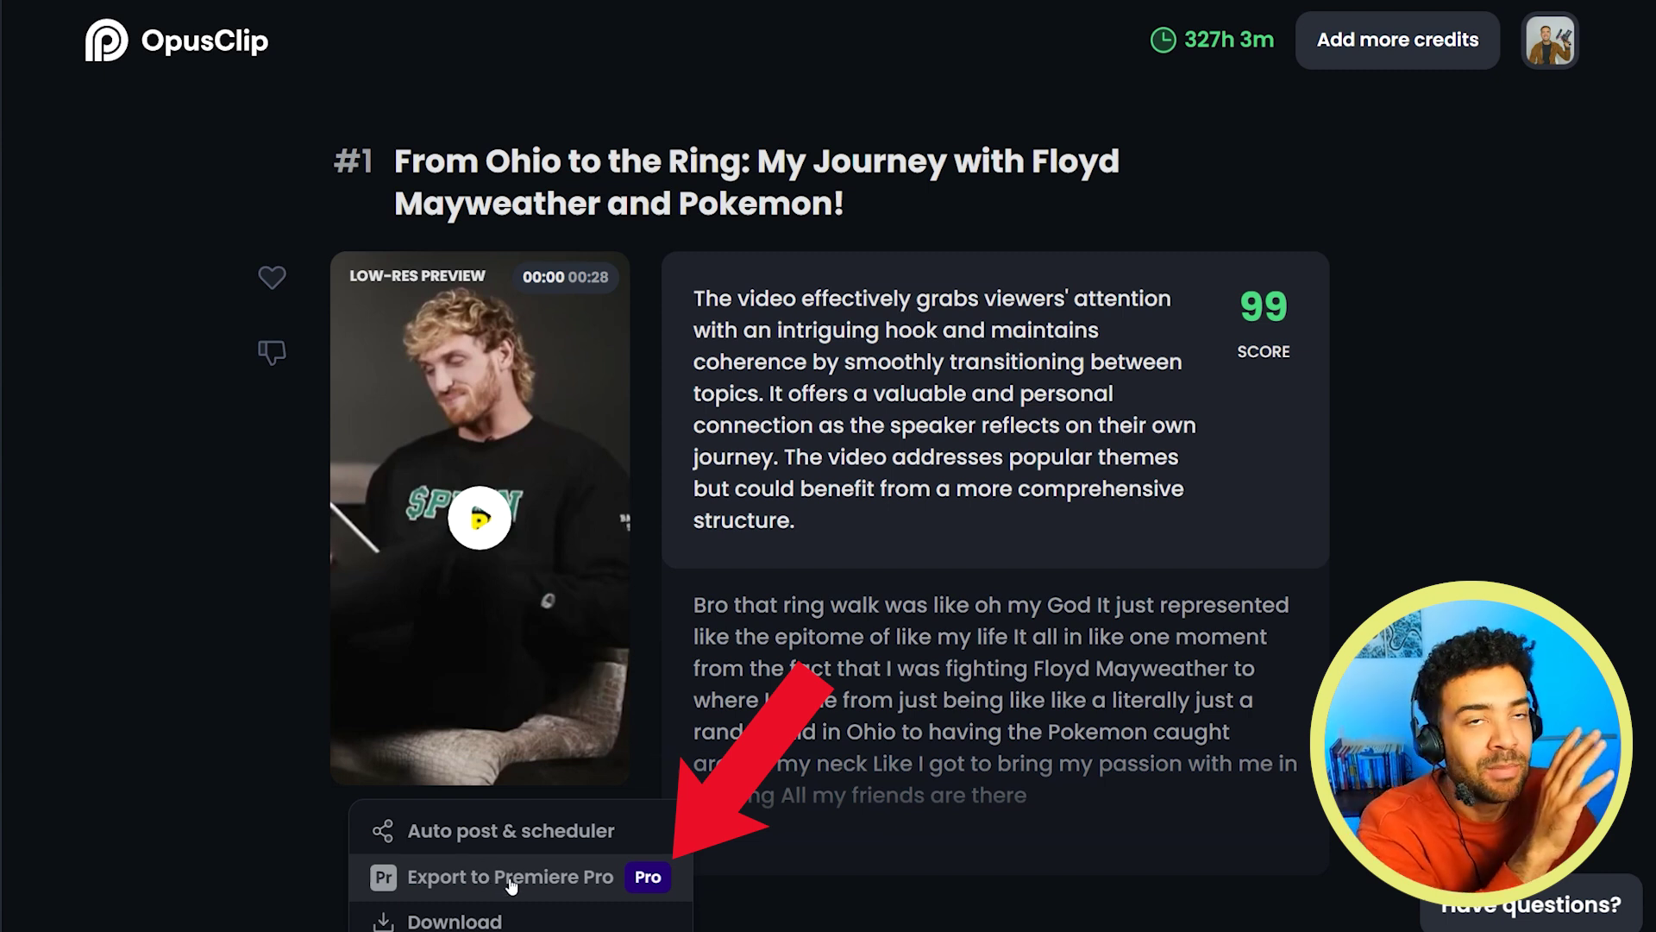
click(527, 835)
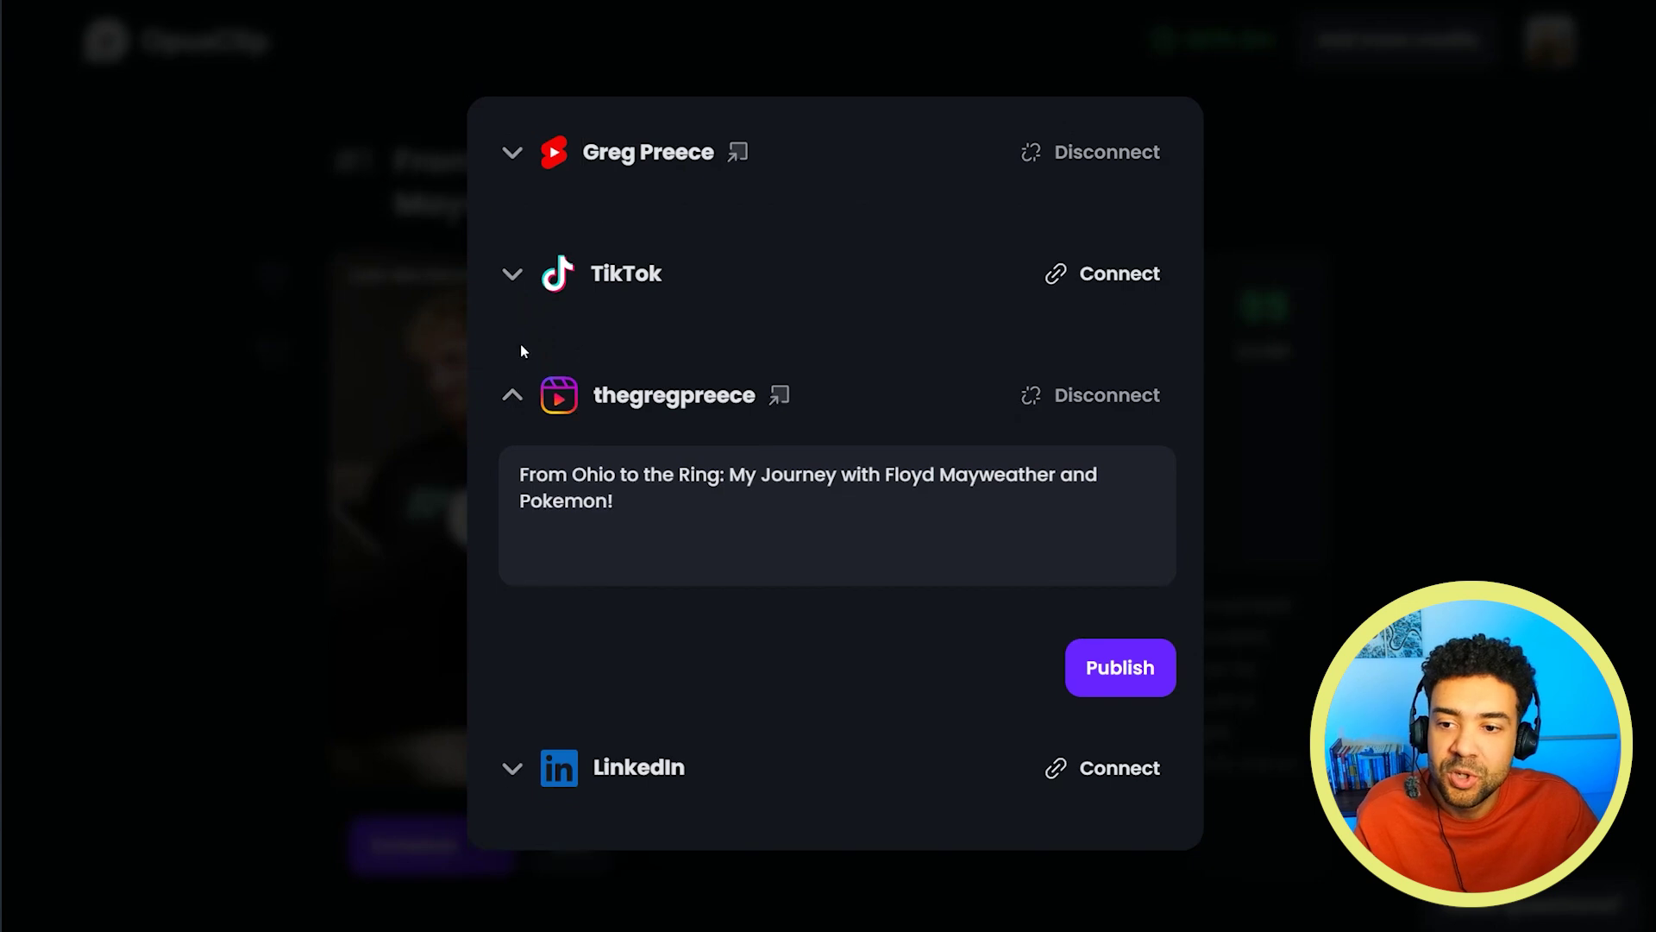
click(515, 392)
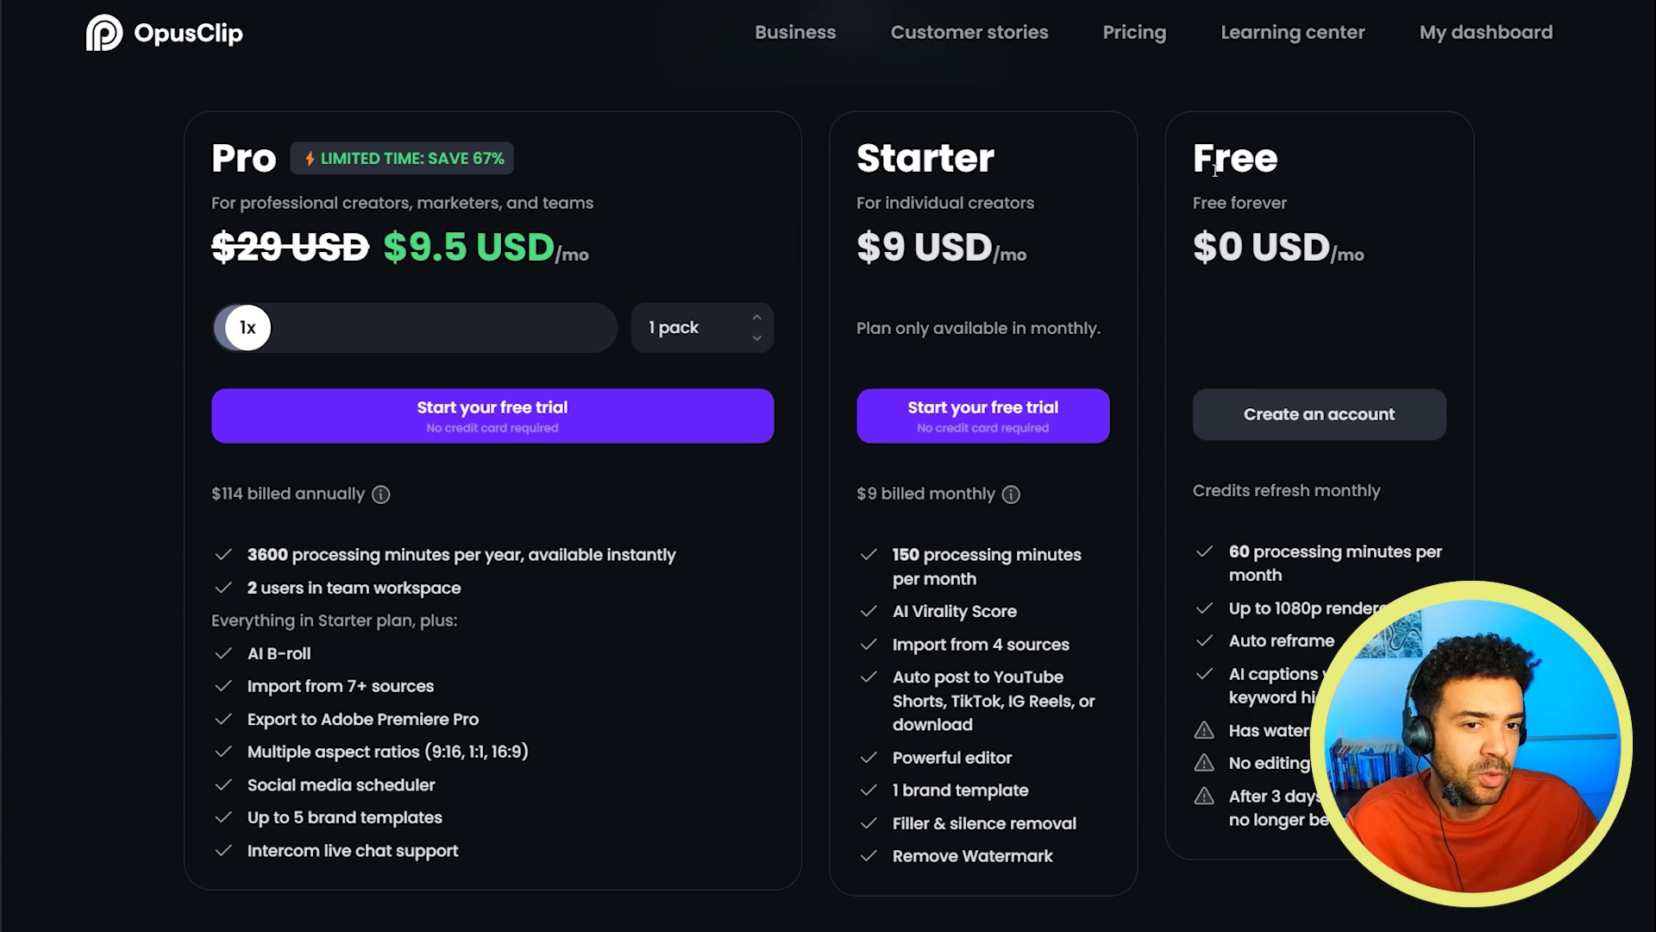
Step: Highlight the Pro plan's discounted price and the Free plan's $0 USD/mo price
drag(1193, 167, 1286, 169)
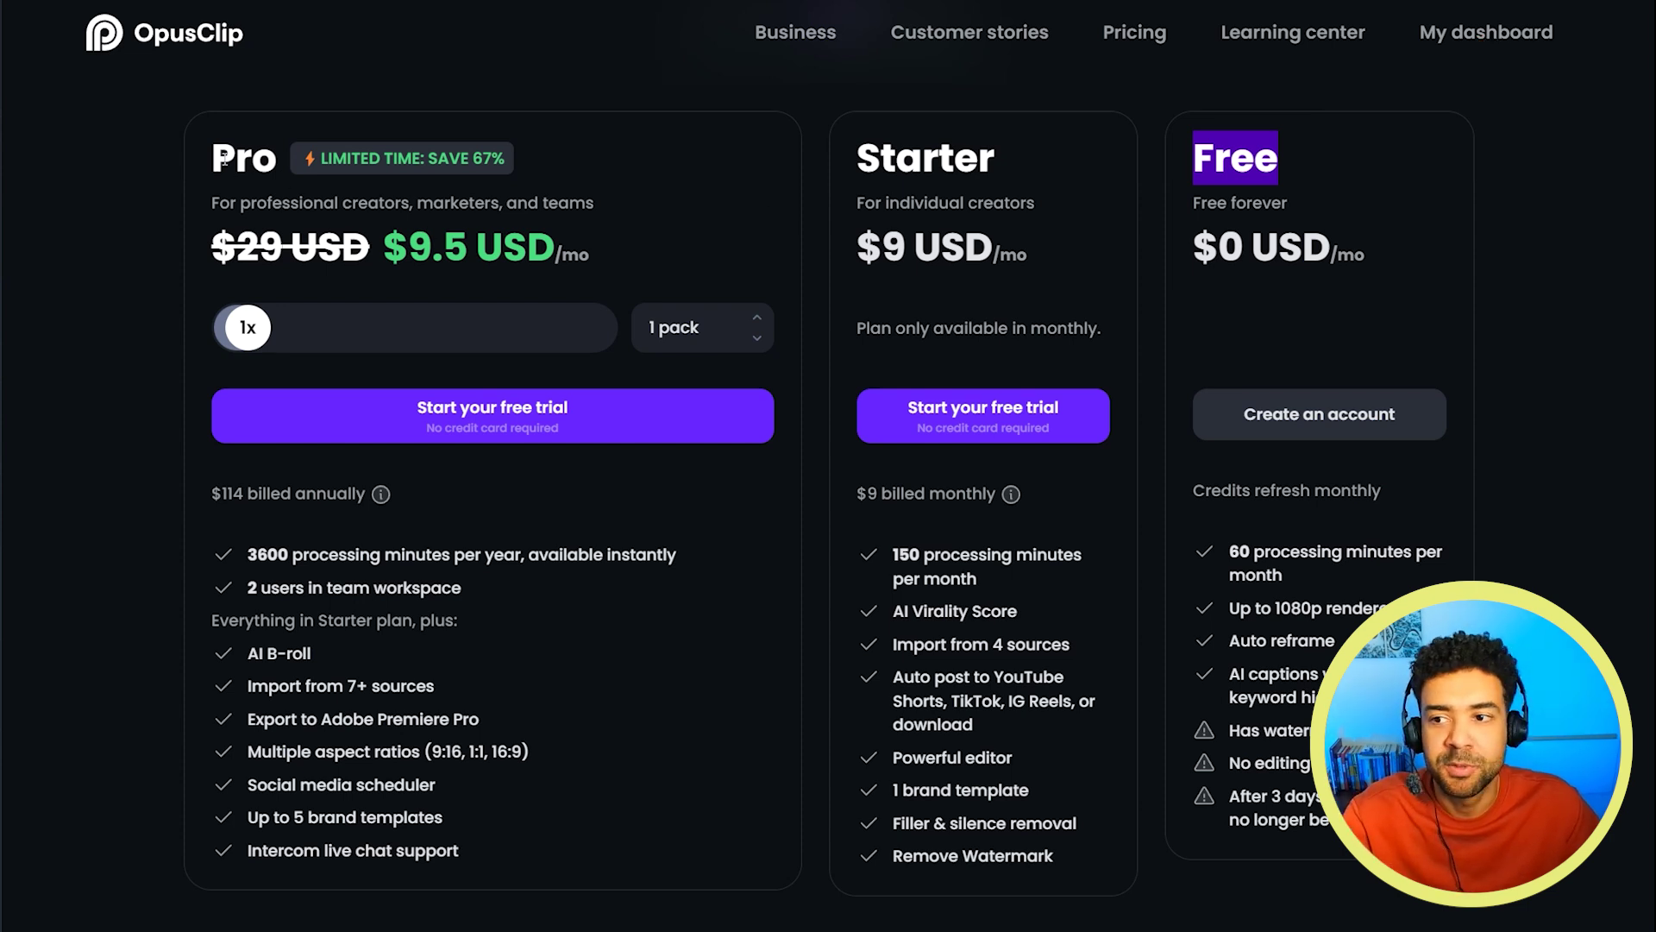
drag(214, 155, 281, 159)
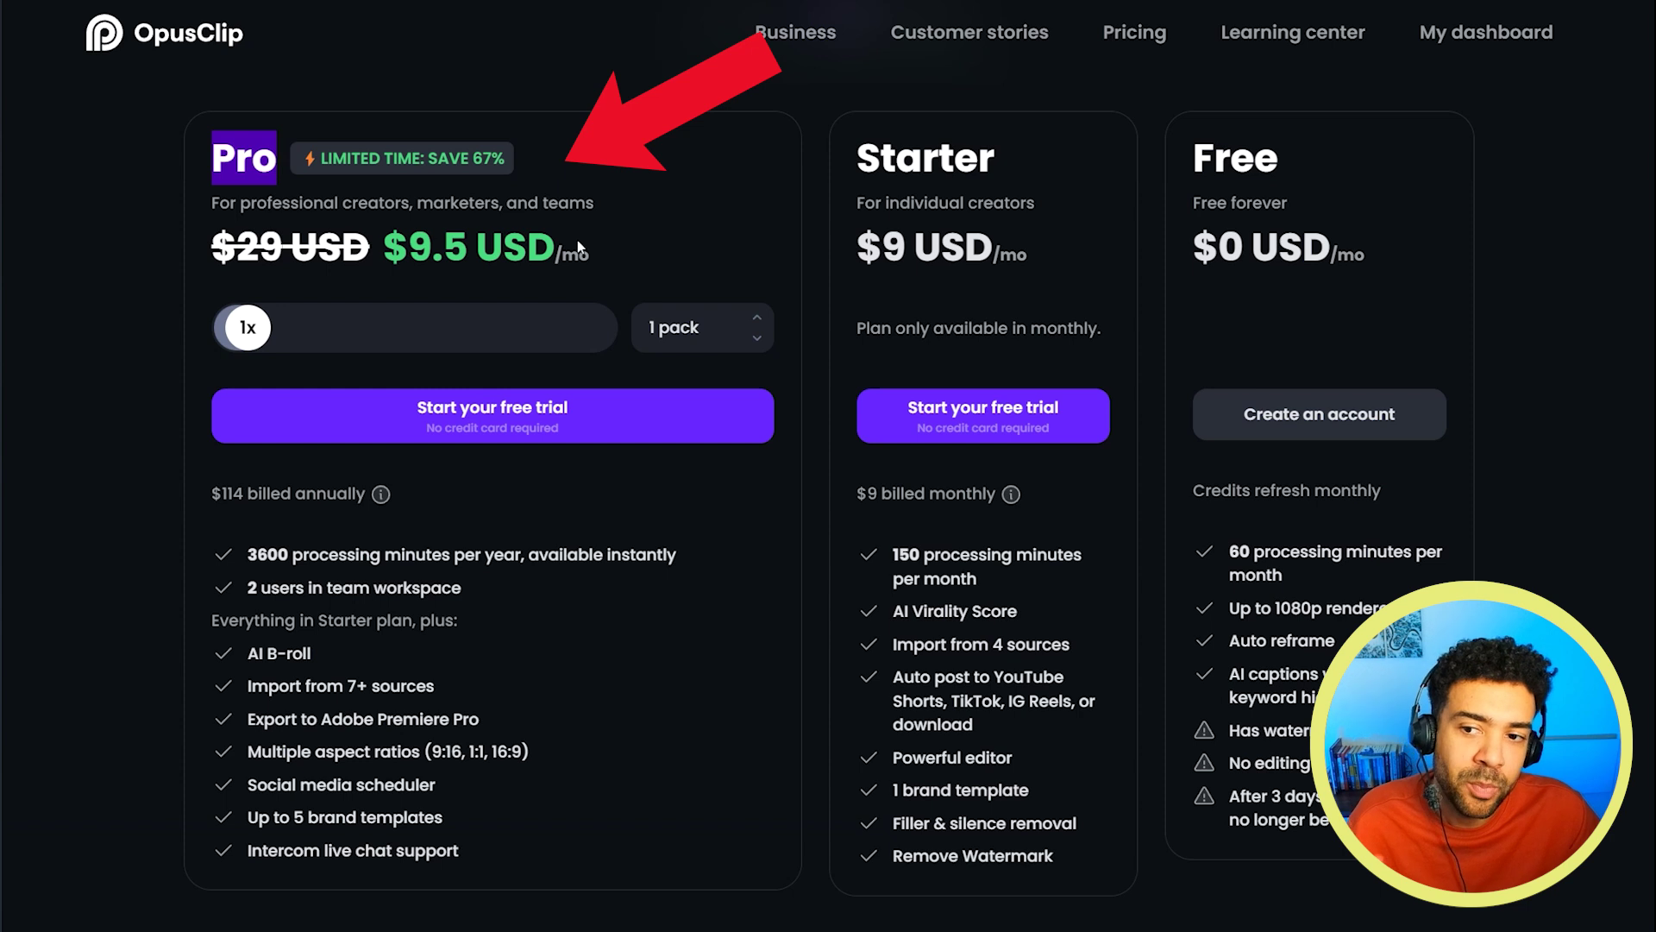
drag(557, 252, 237, 250)
click(1181, 179)
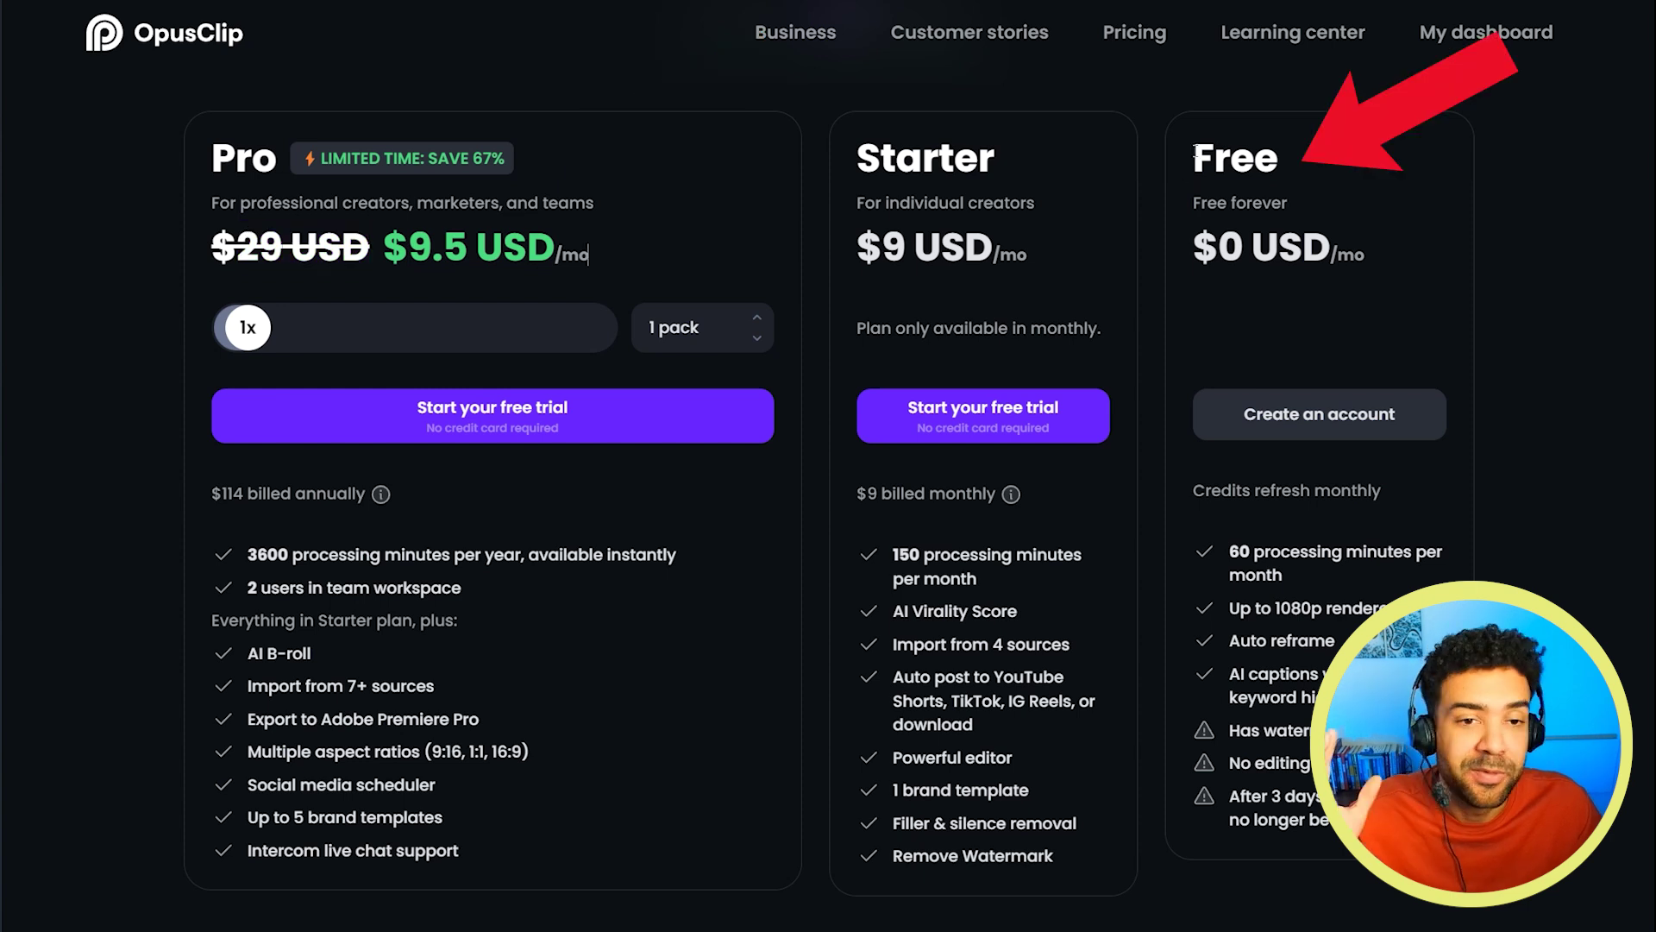
drag(1196, 155, 1399, 260)
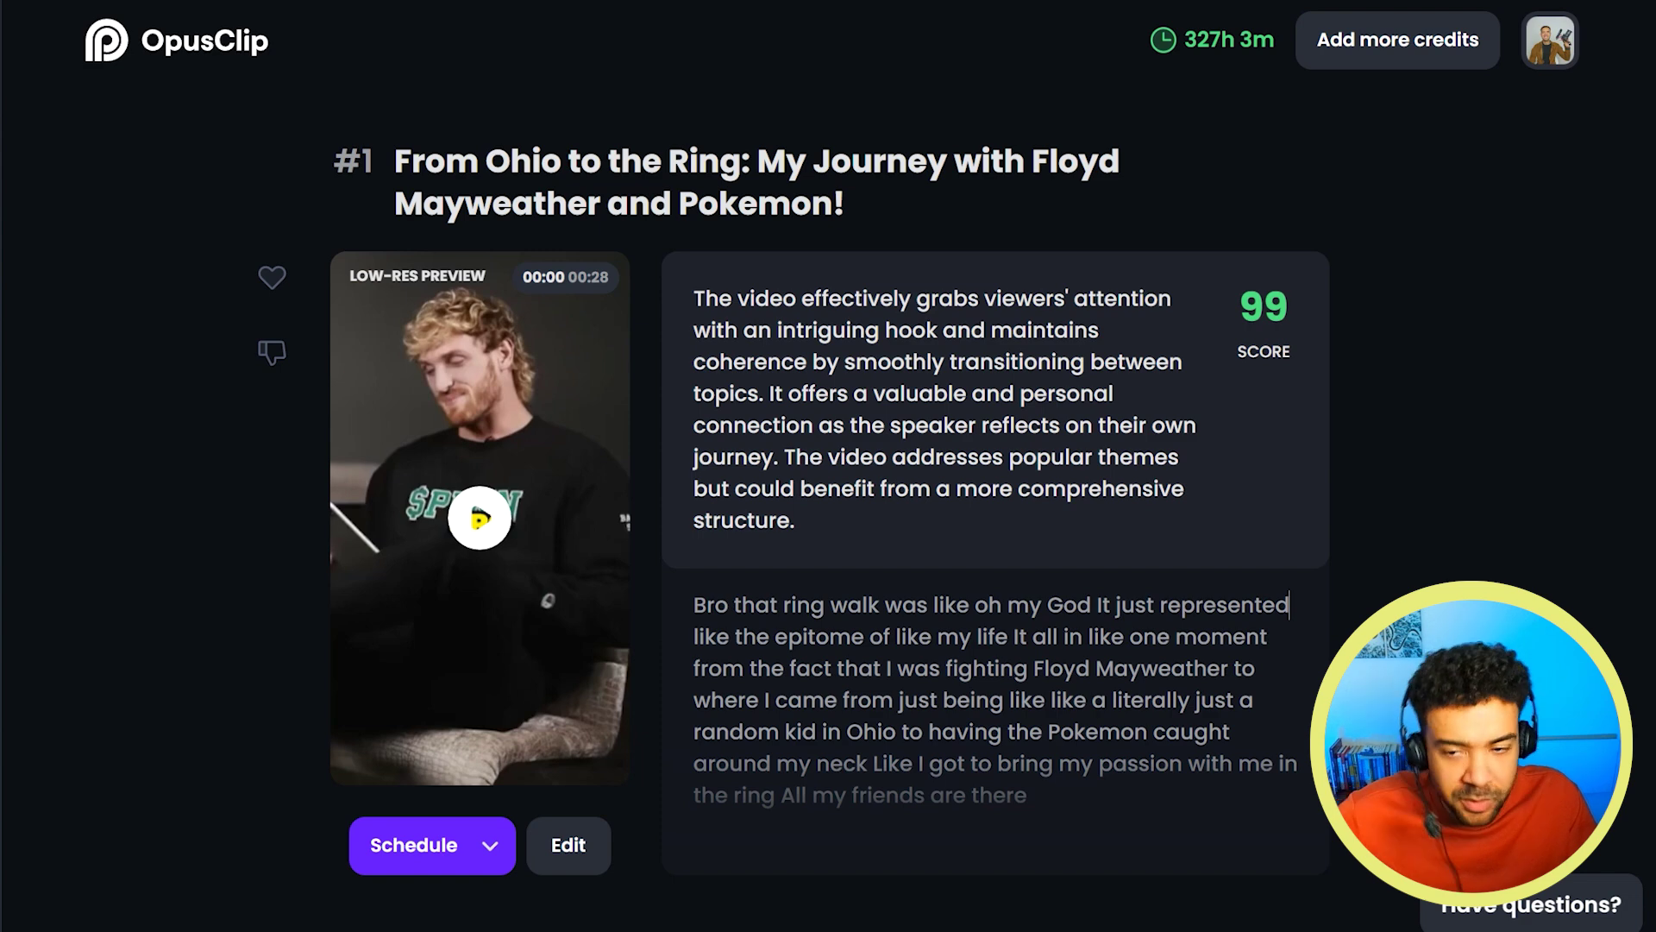
Step: Scroll the clip list down from #13 (score 82) to #18 (score 79)
scroll(1289, 604, down, 12)
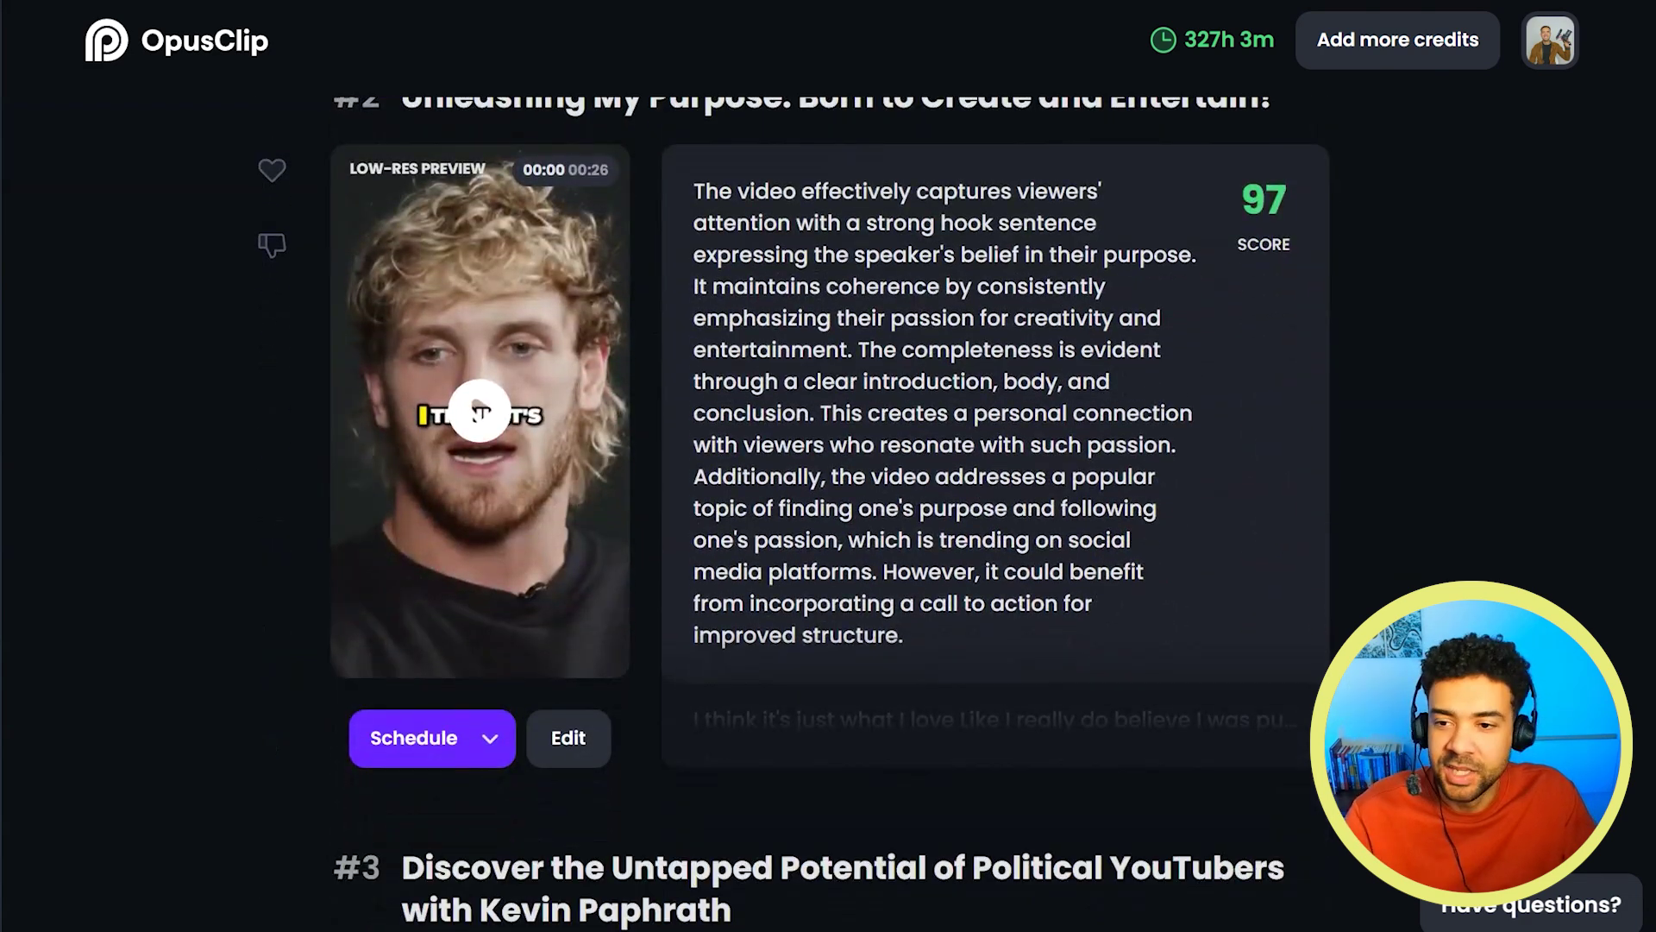
scroll(828, 517, down, 15)
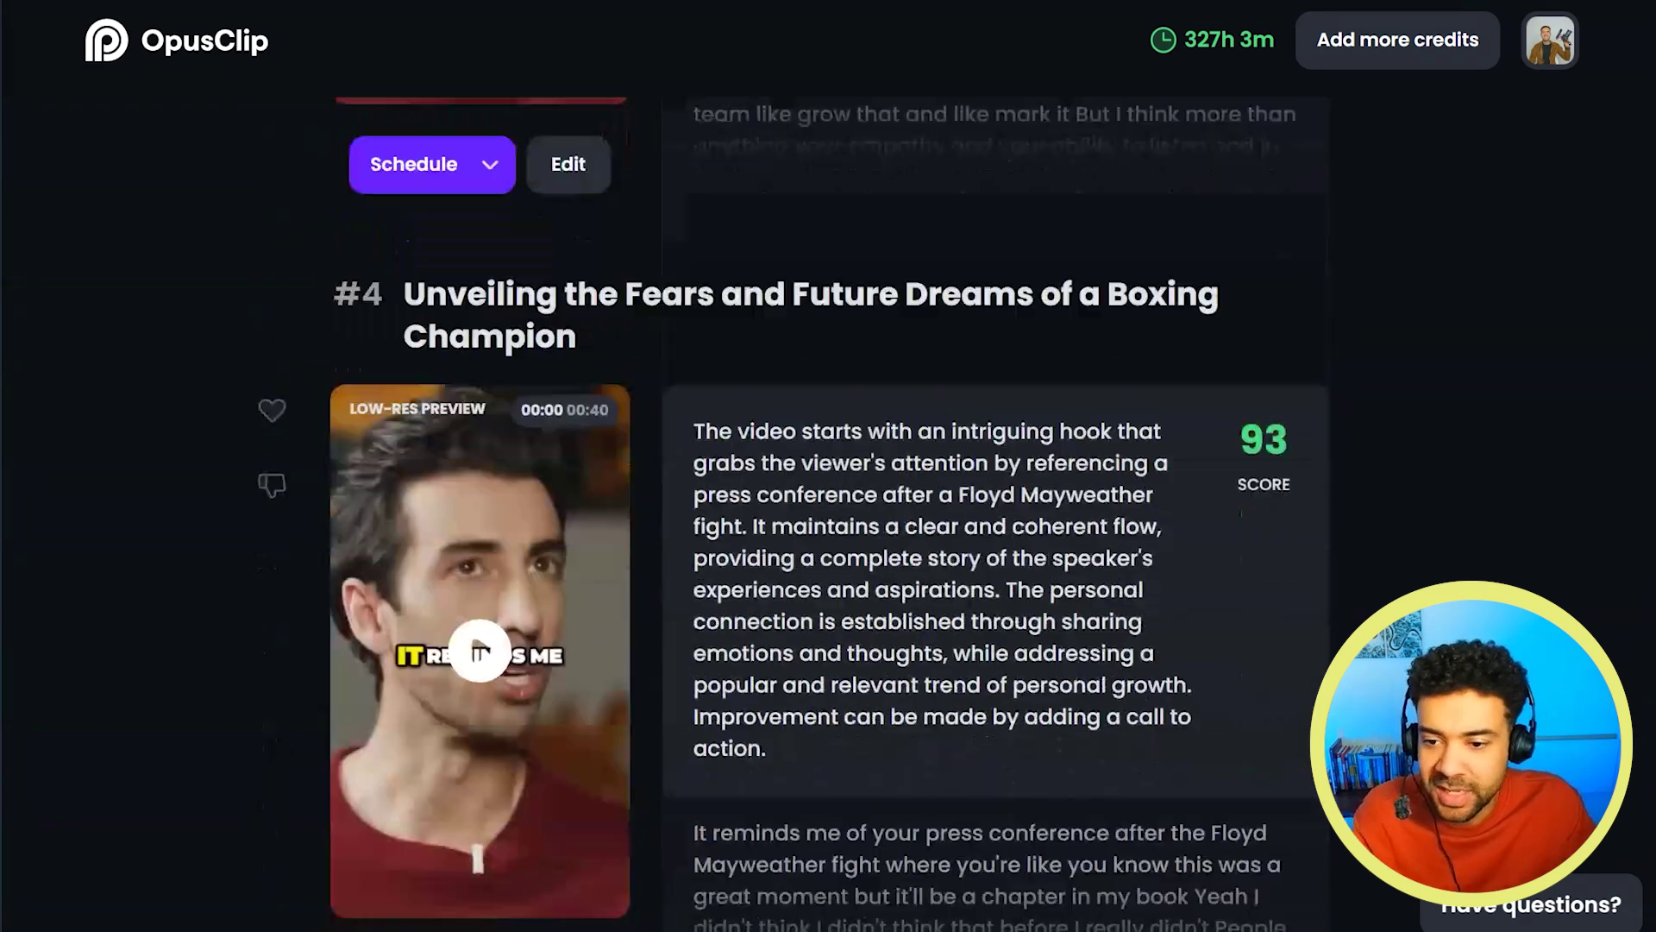
scroll(828, 517, down, 8)
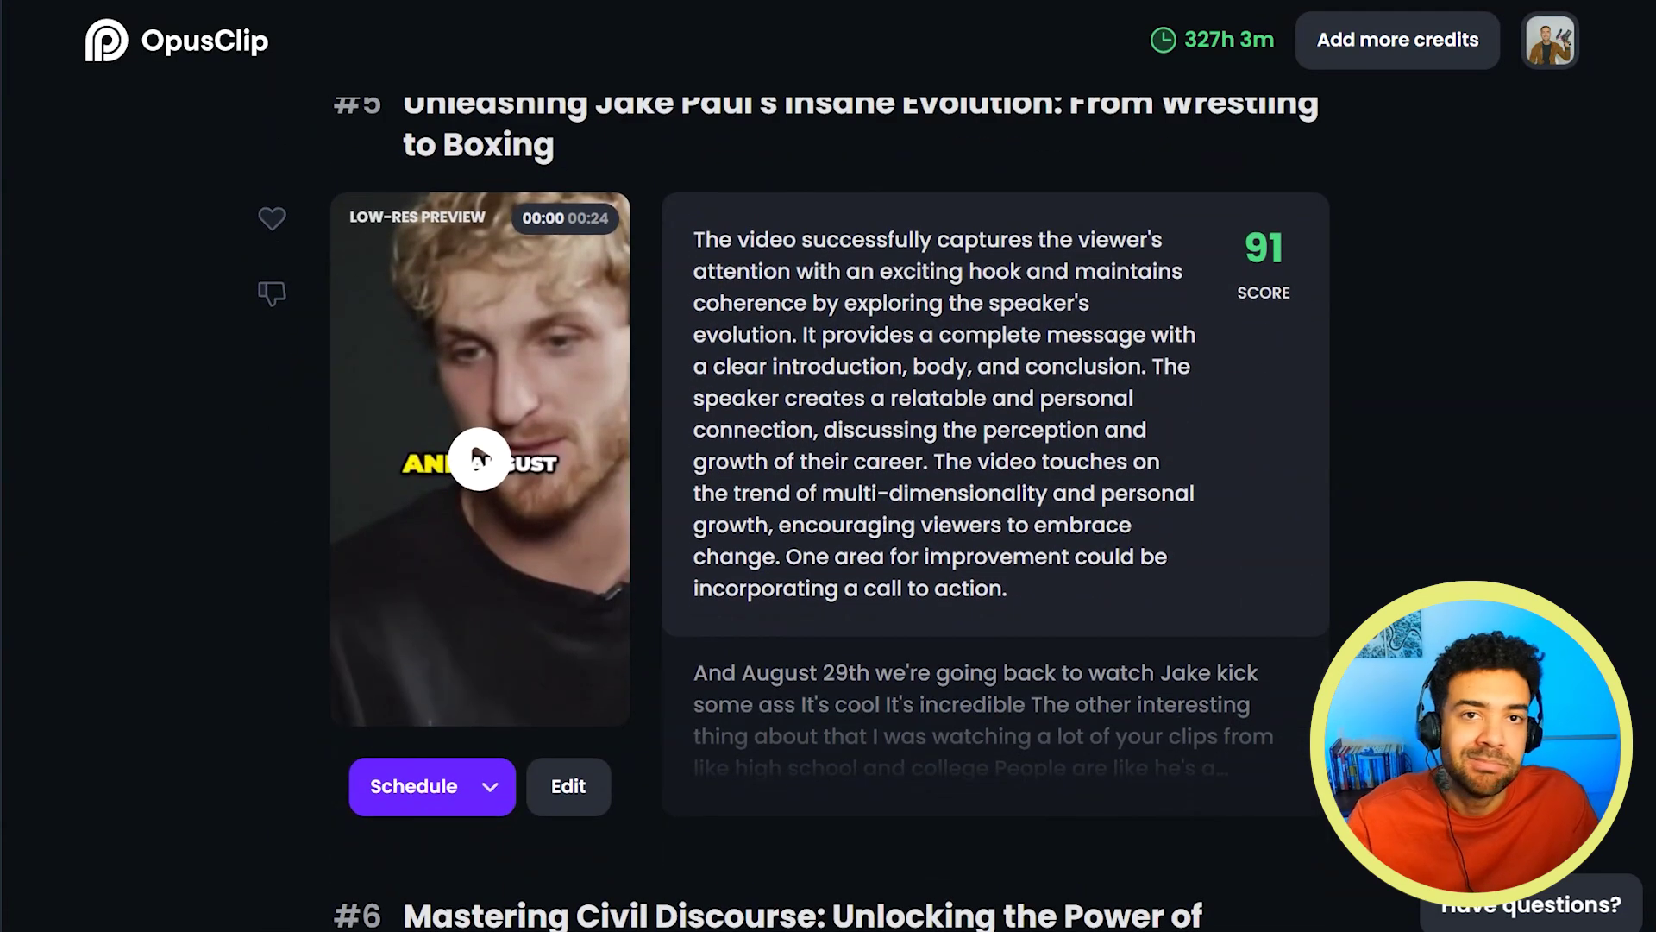
scroll(828, 518, down, 15)
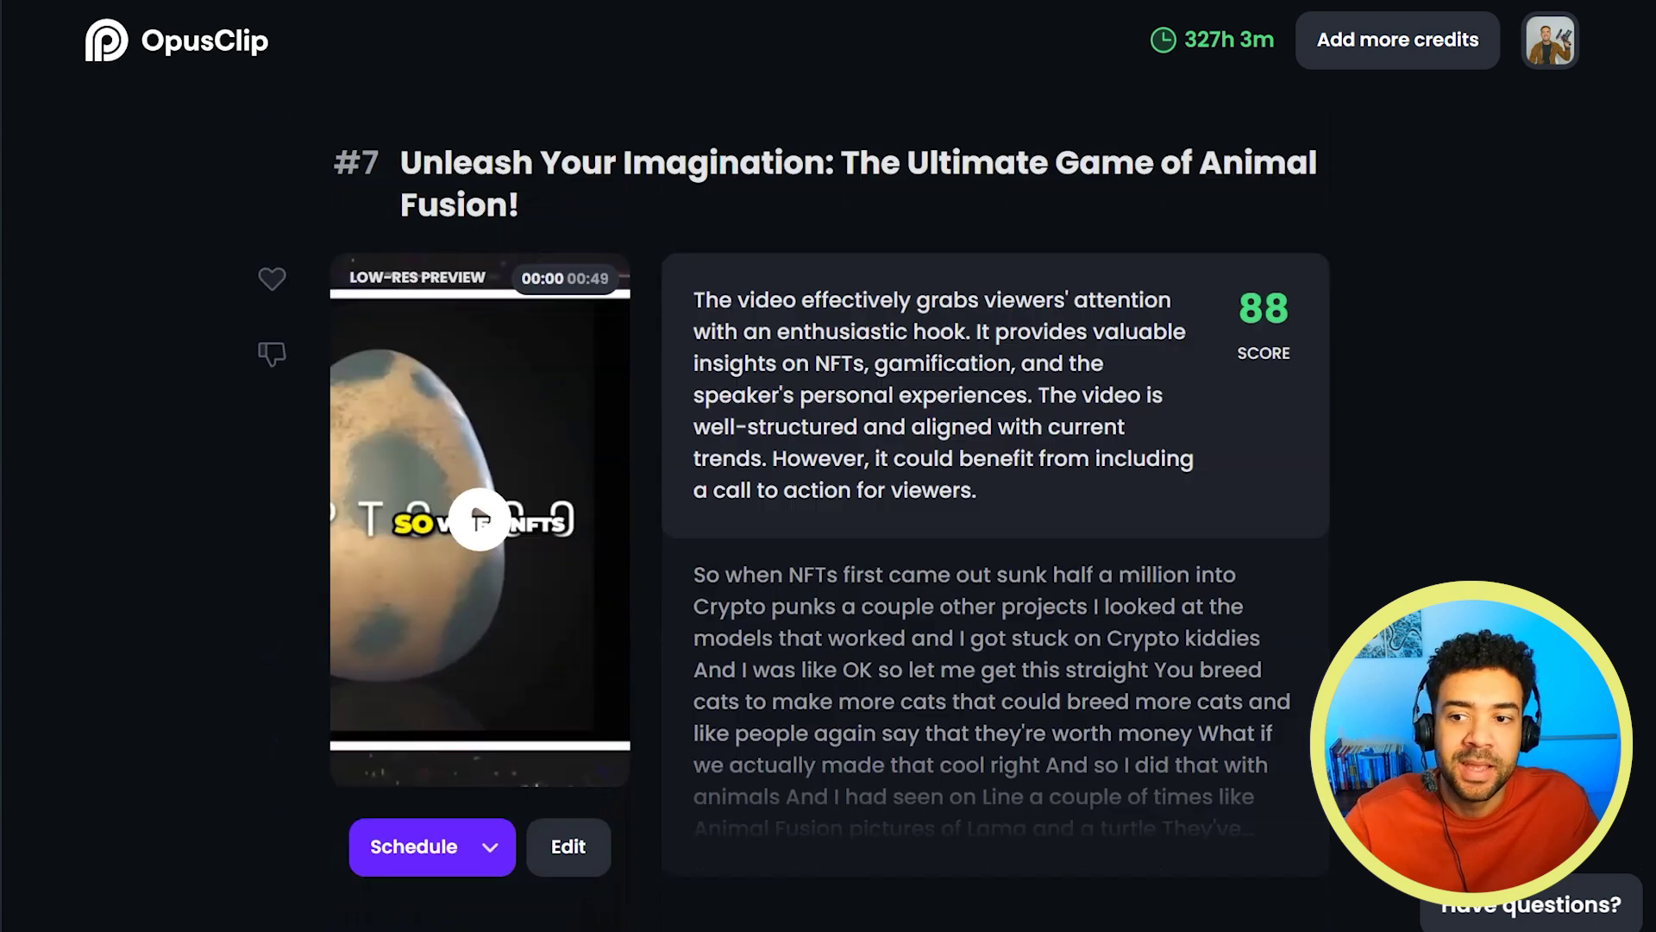
scroll(828, 518, down, 20)
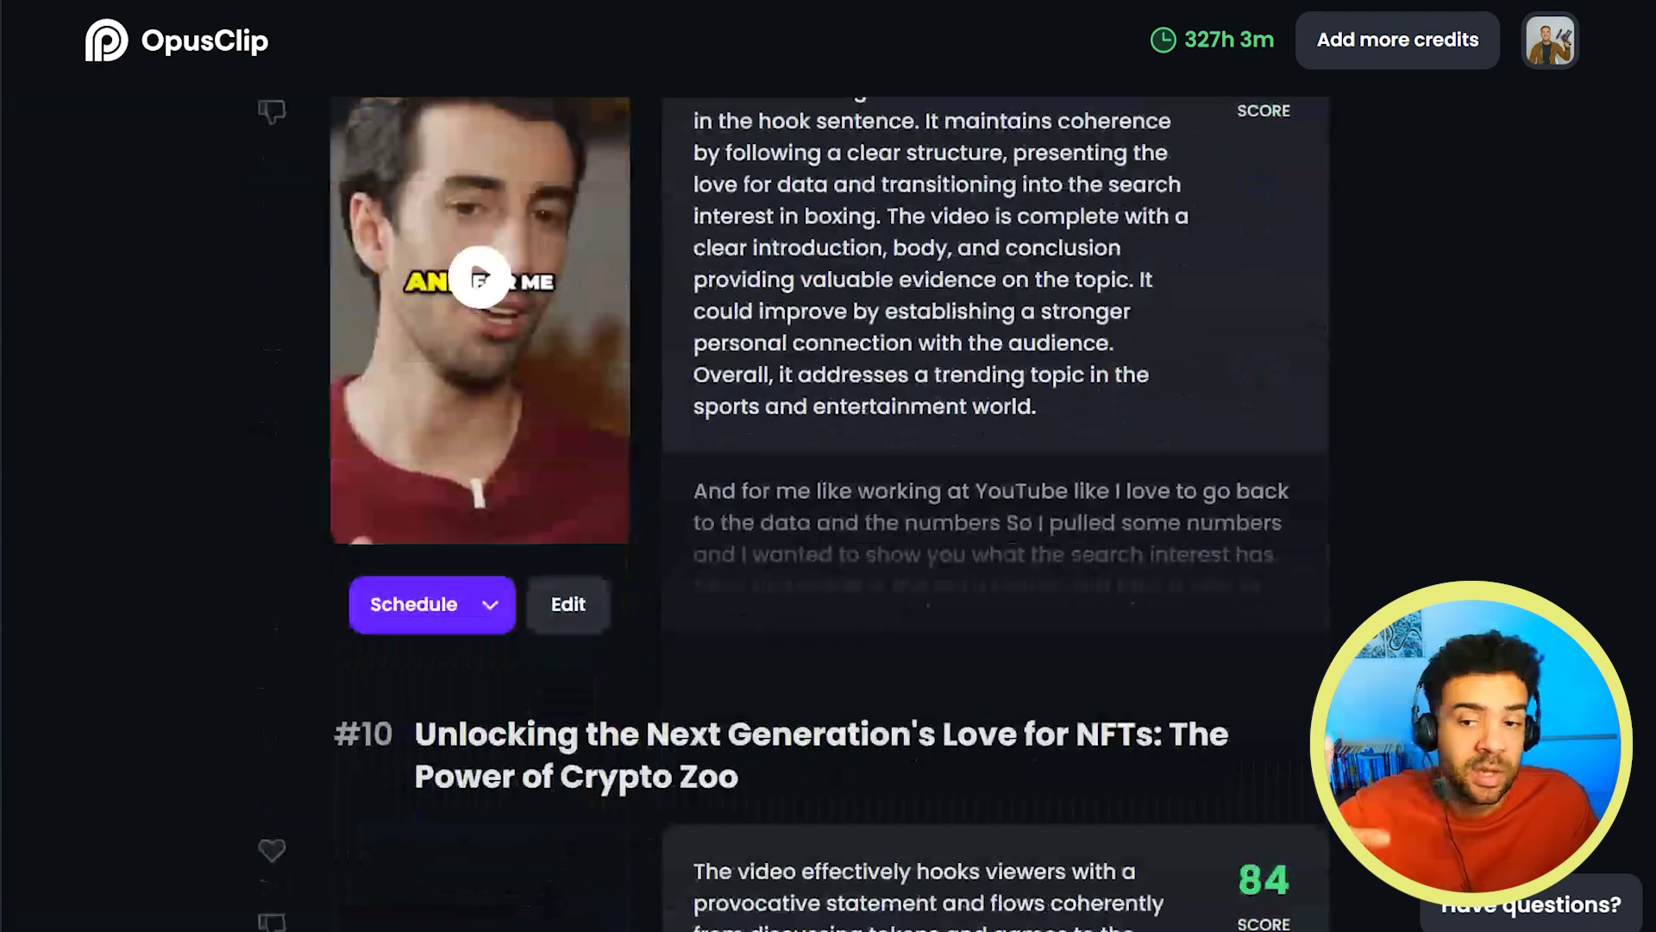
scroll(828, 518, down, 15)
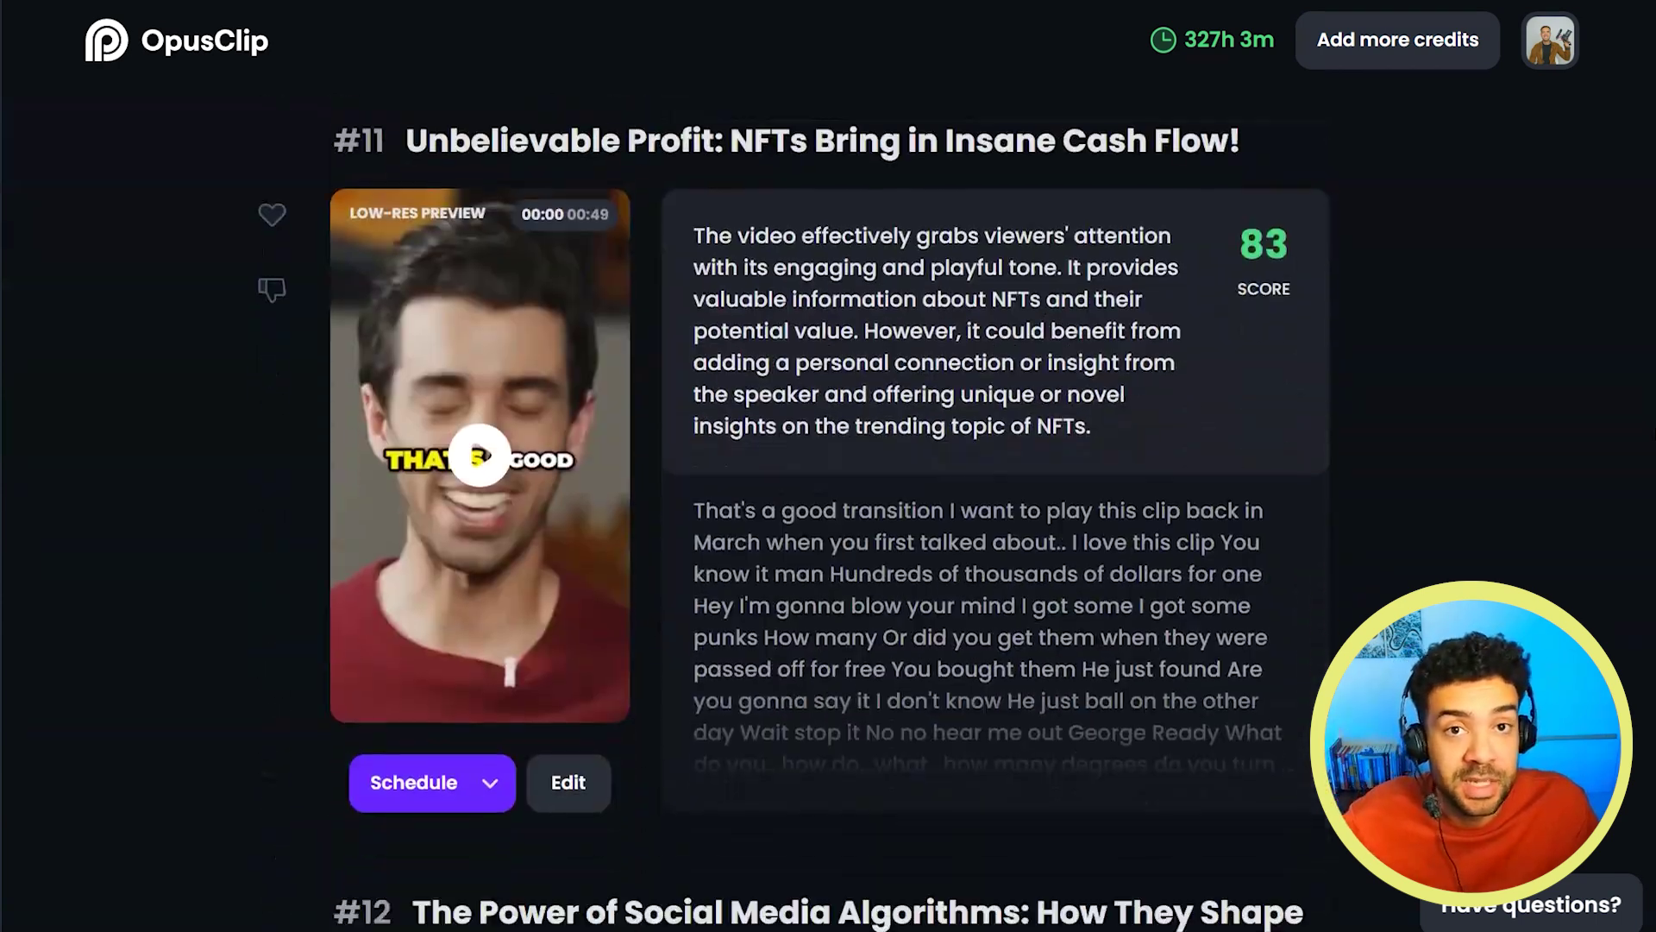
scroll(1288, 308, down, 3)
scroll(1289, 309, up, 3)
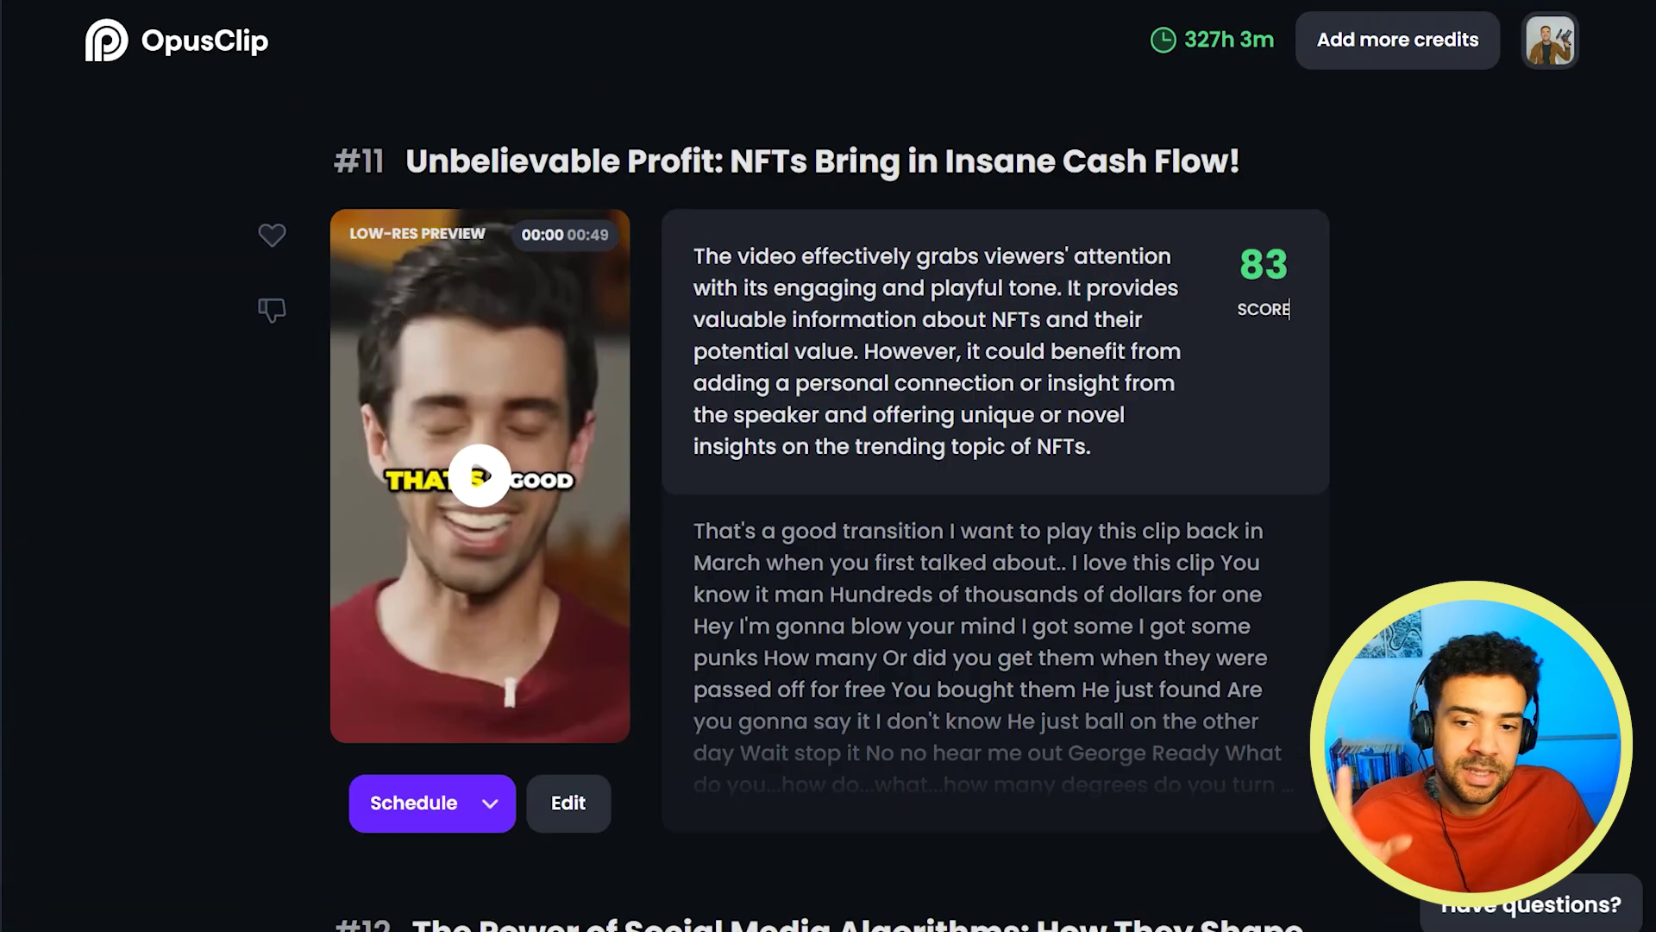
scroll(1289, 309, down, 8)
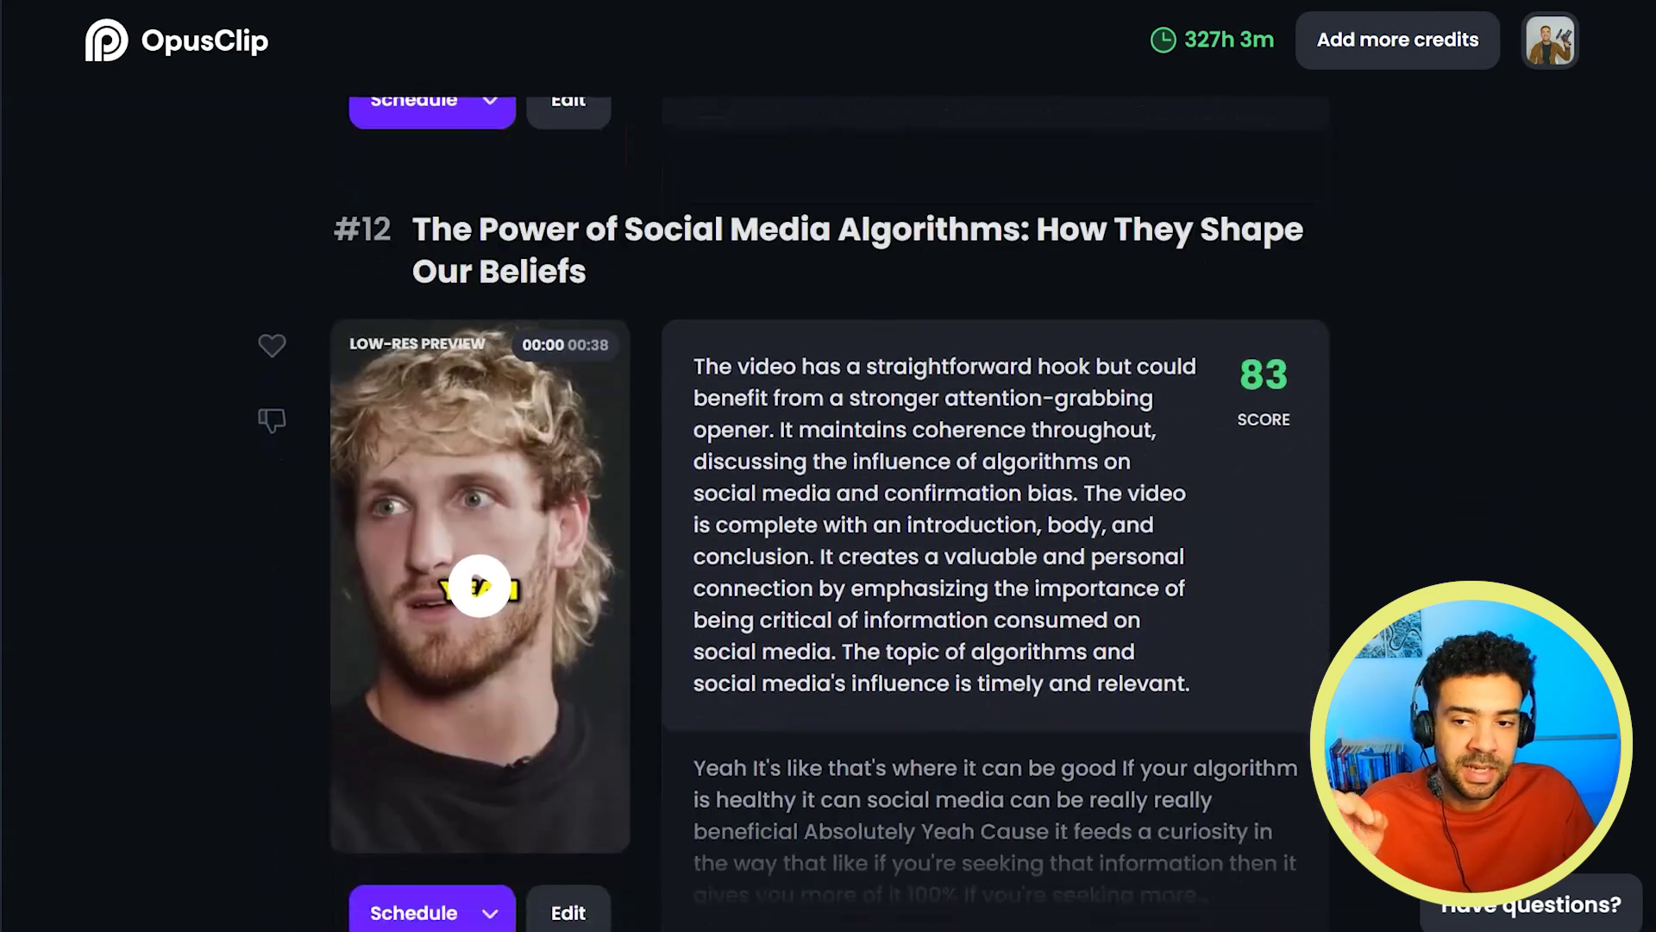
scroll(828, 517, down, 7)
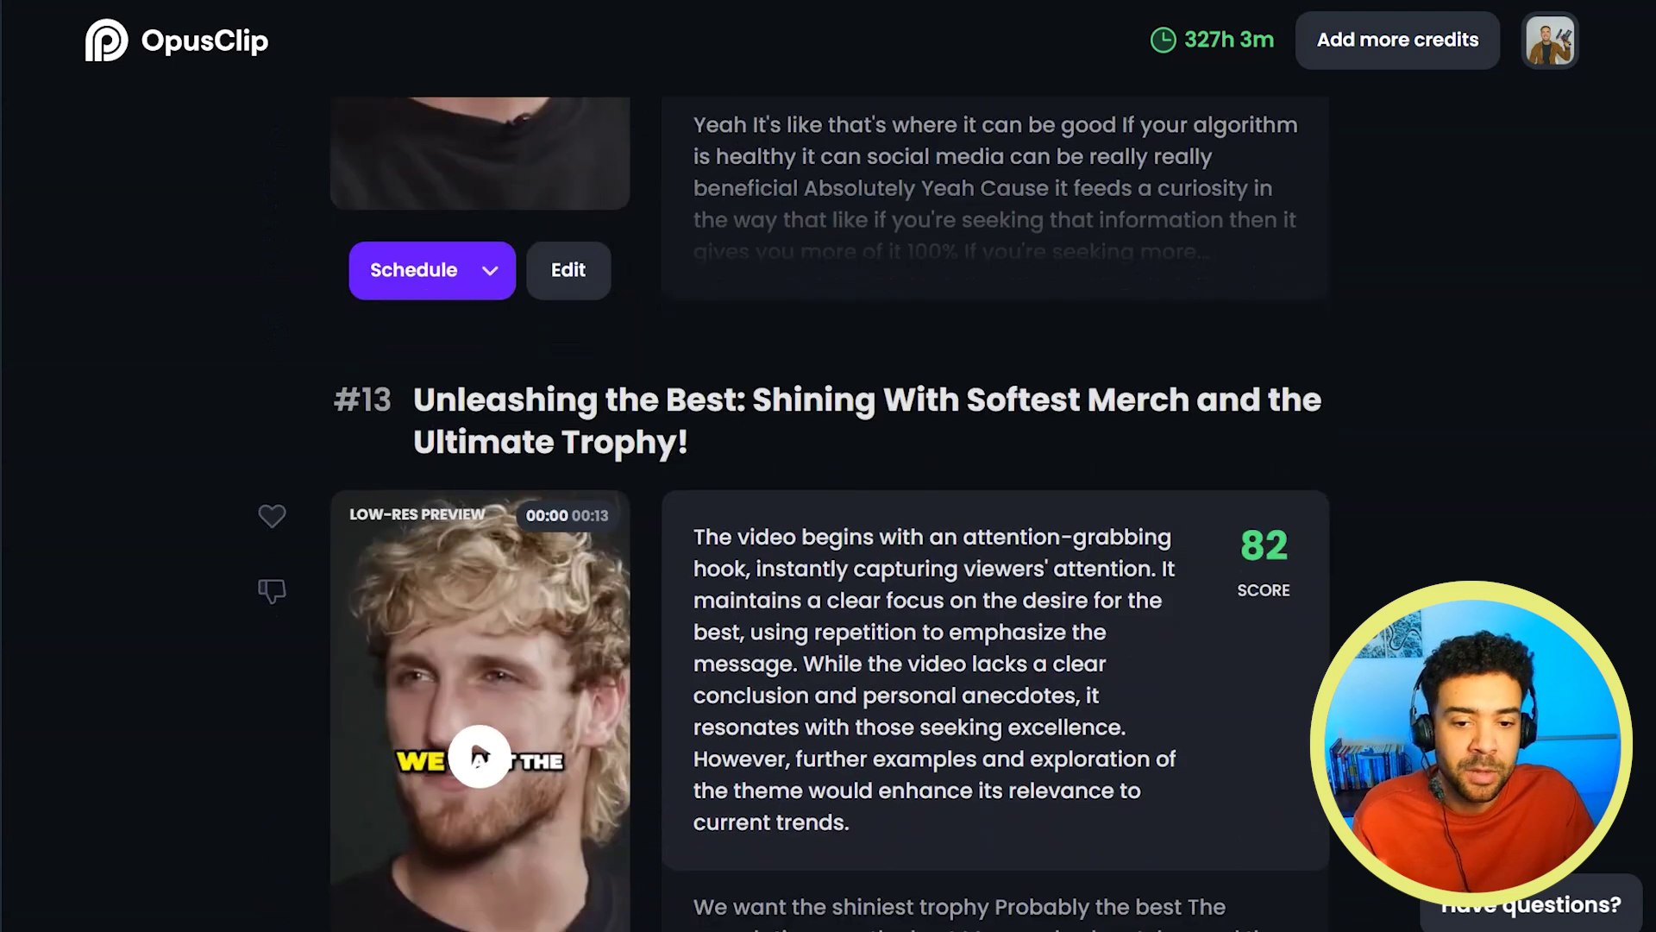
scroll(828, 518, down, 2)
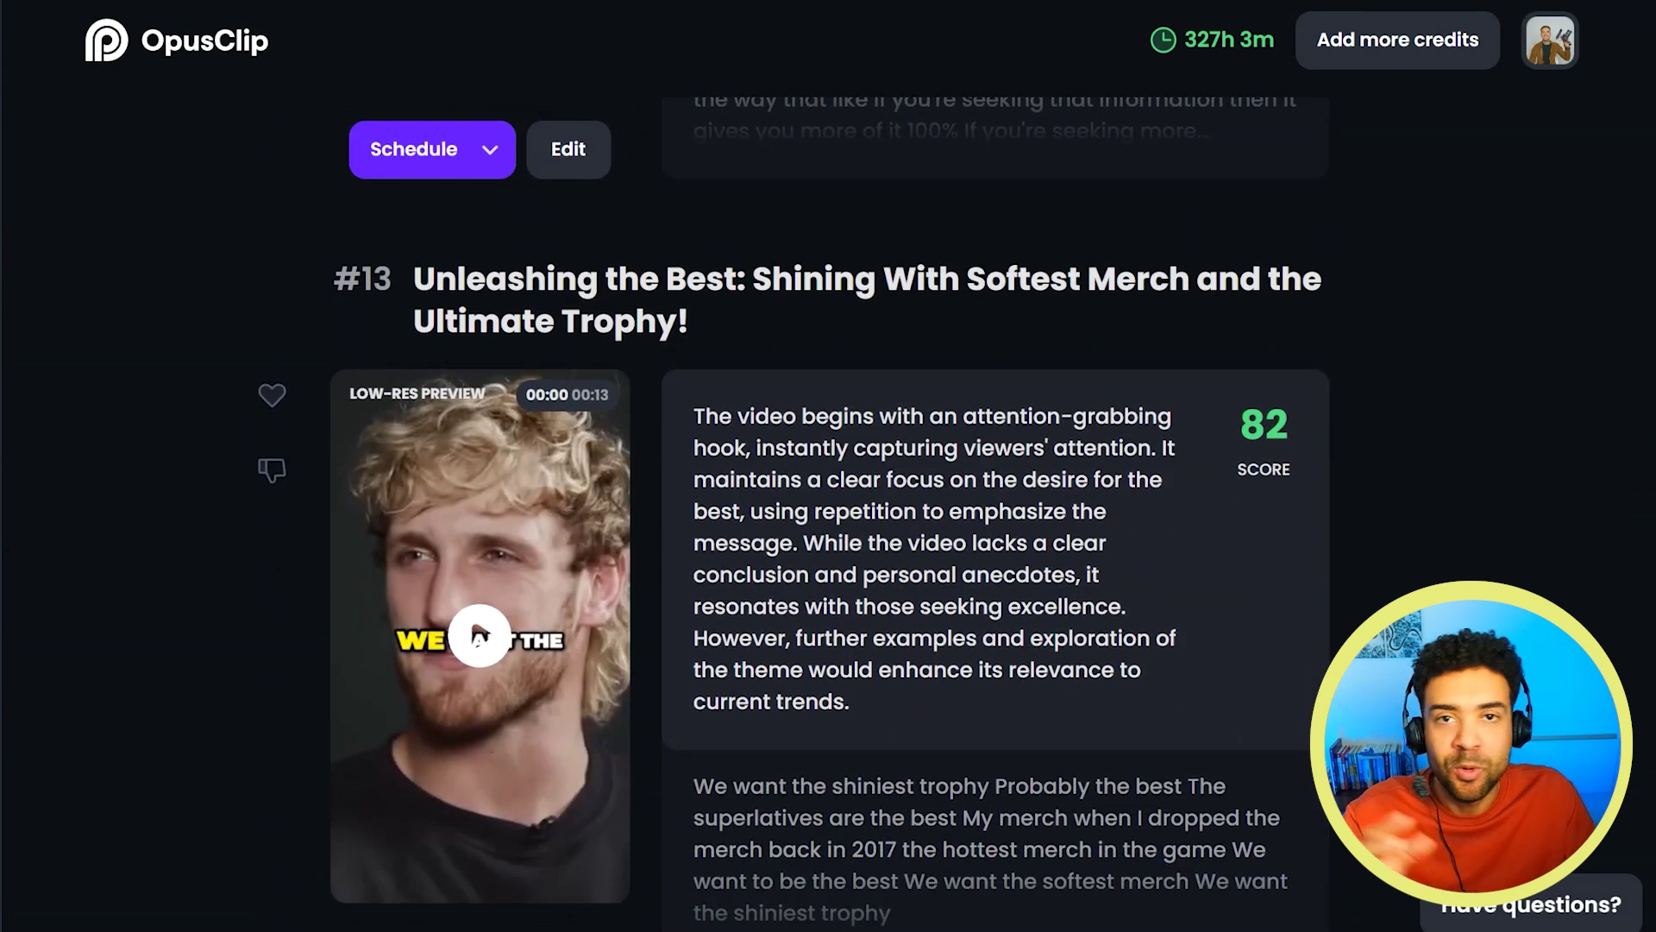
scroll(828, 518, down, 8)
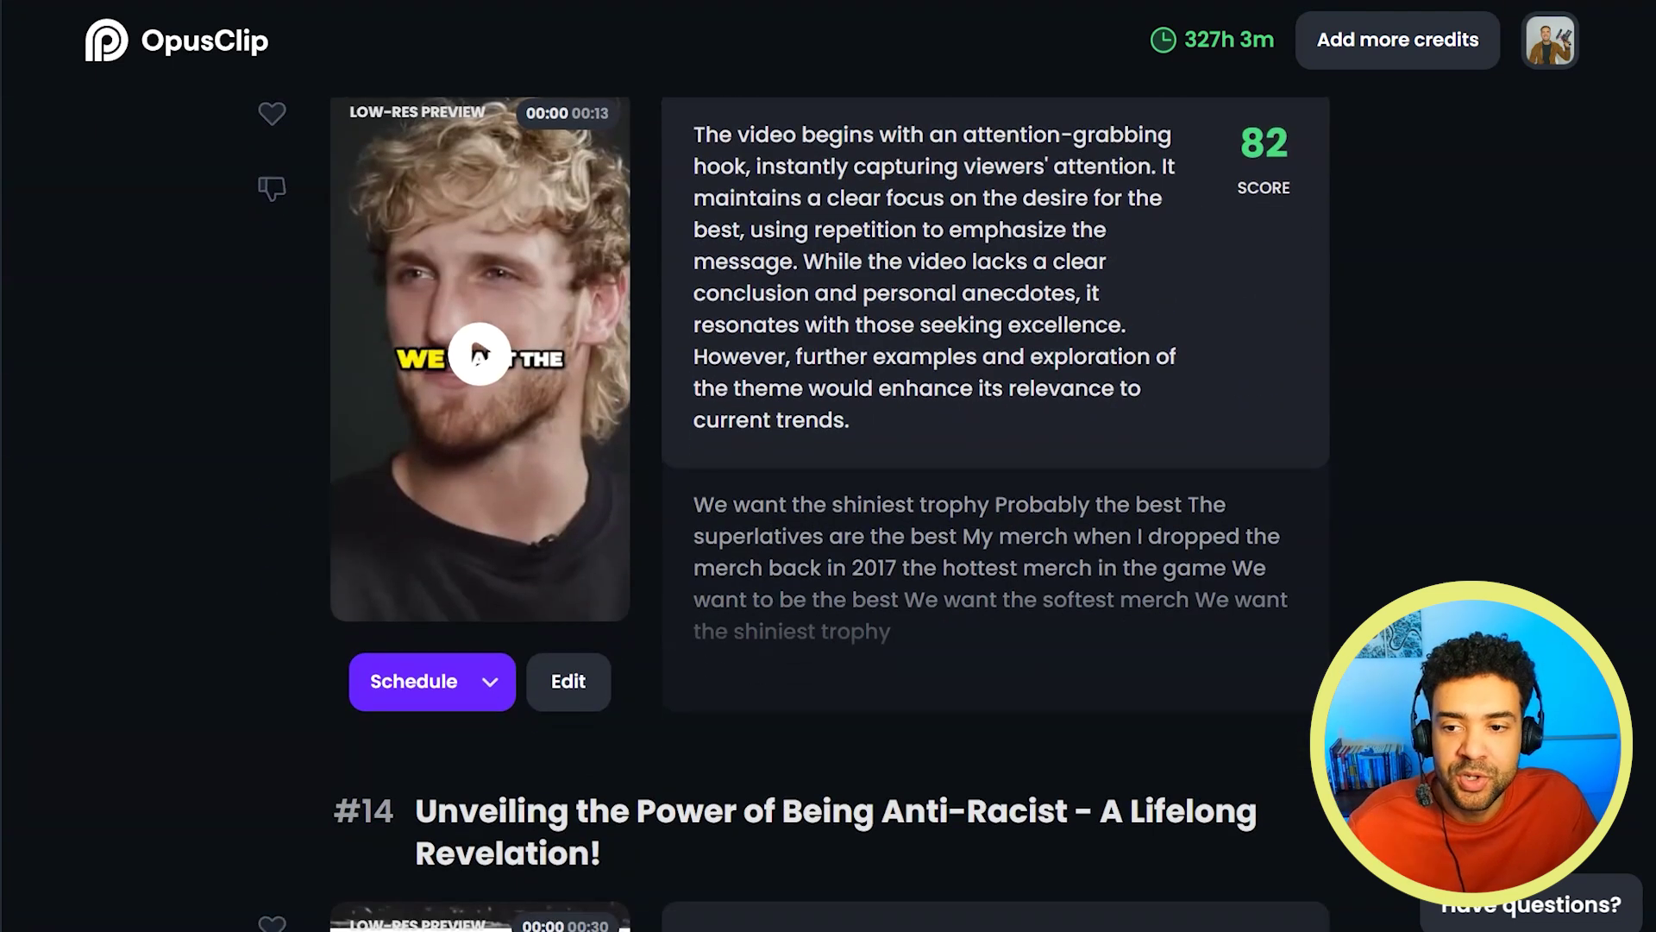
scroll(828, 518, down, 9)
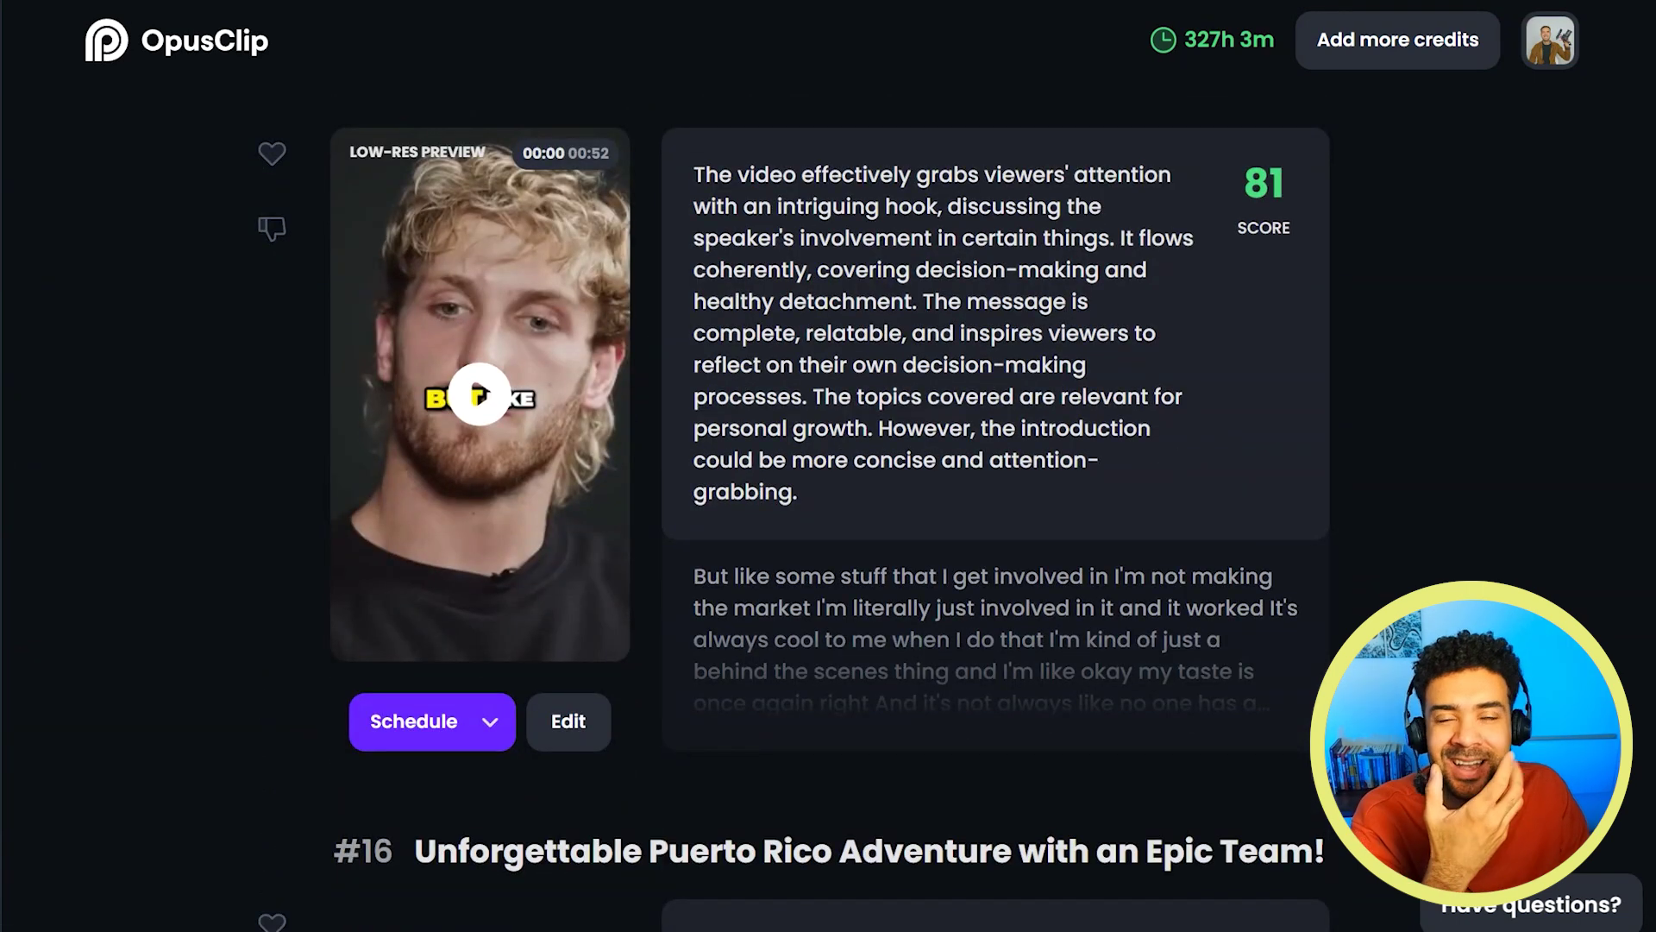
scroll(828, 517, down, 3)
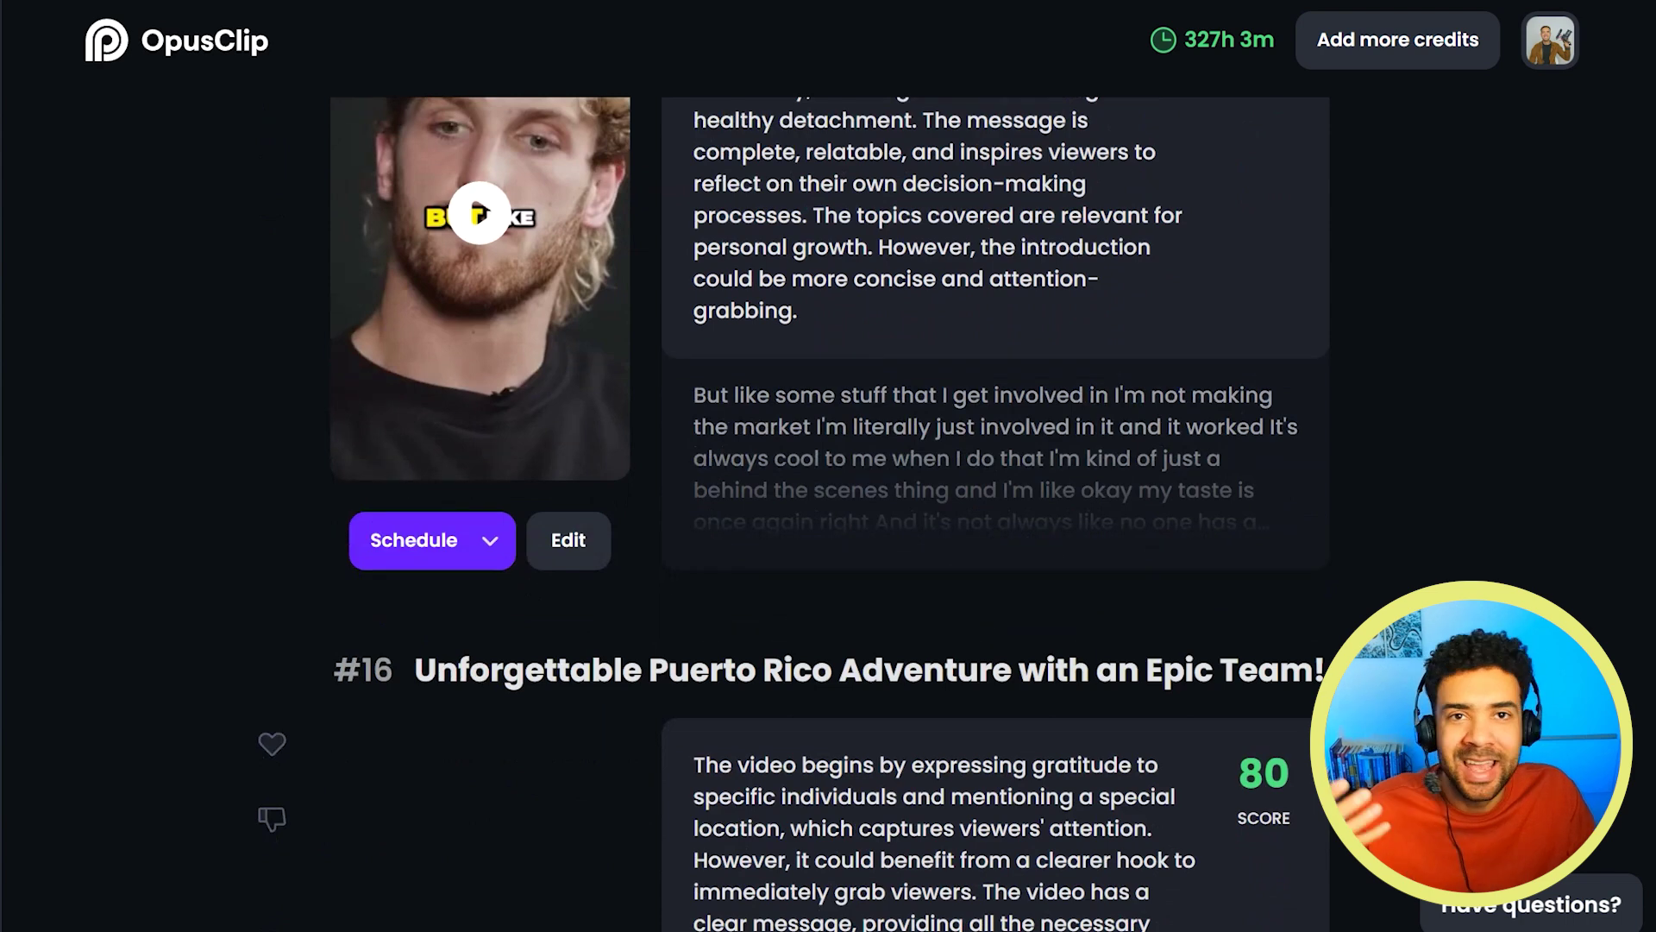
scroll(828, 517, down, 17)
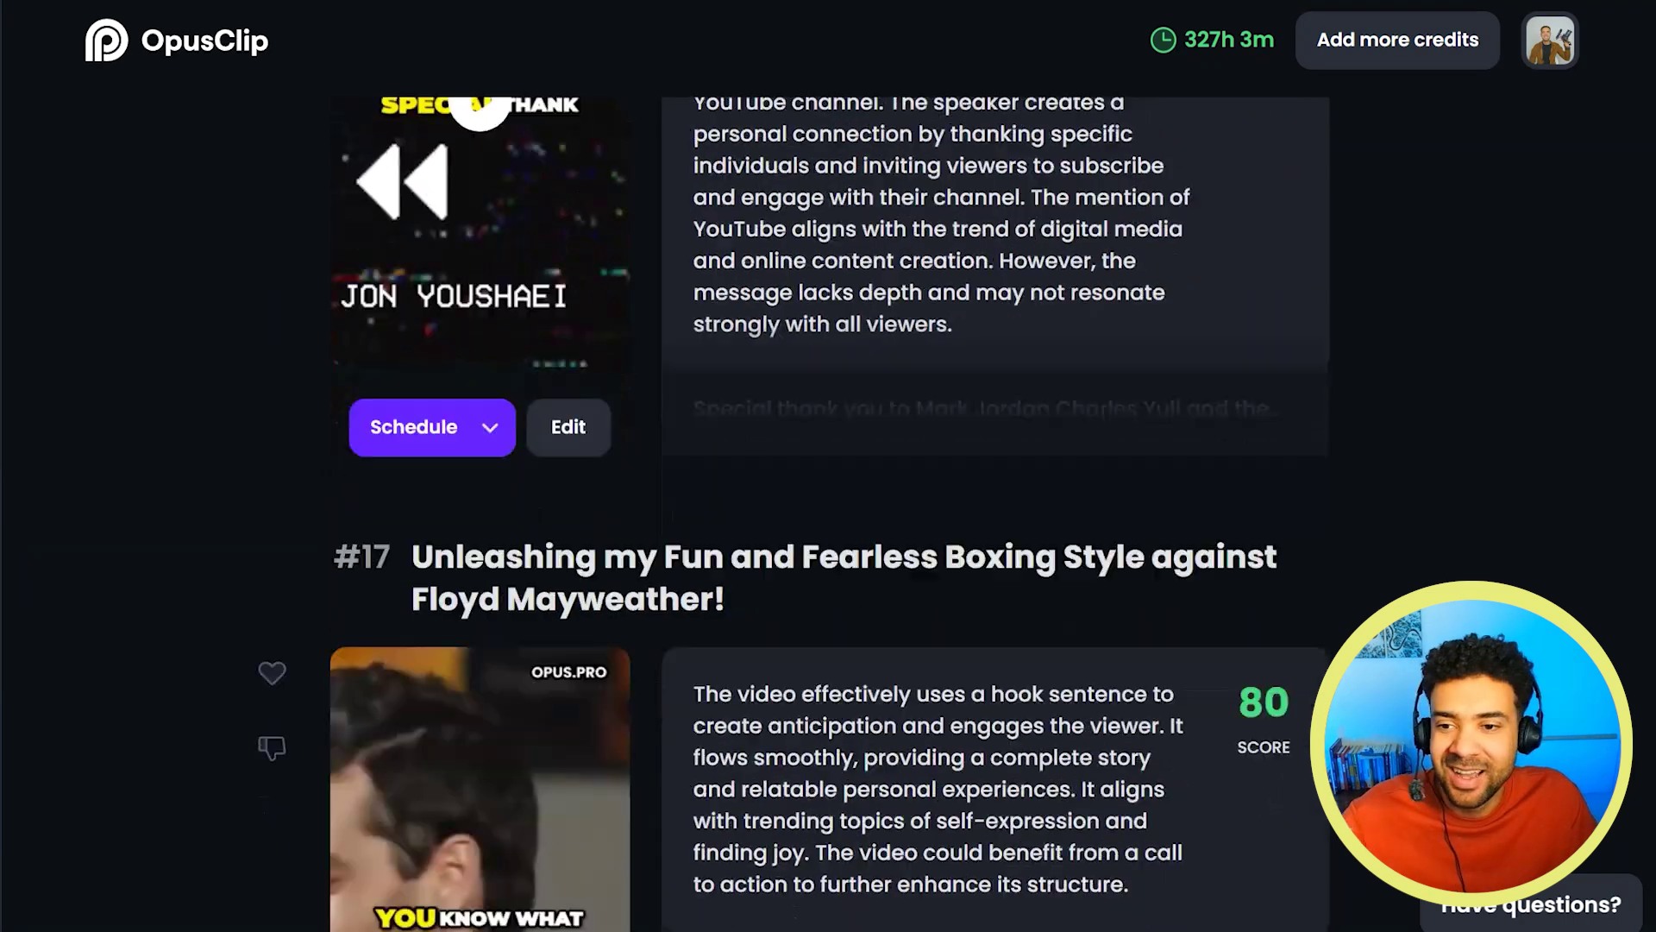
scroll(828, 518, down, 8)
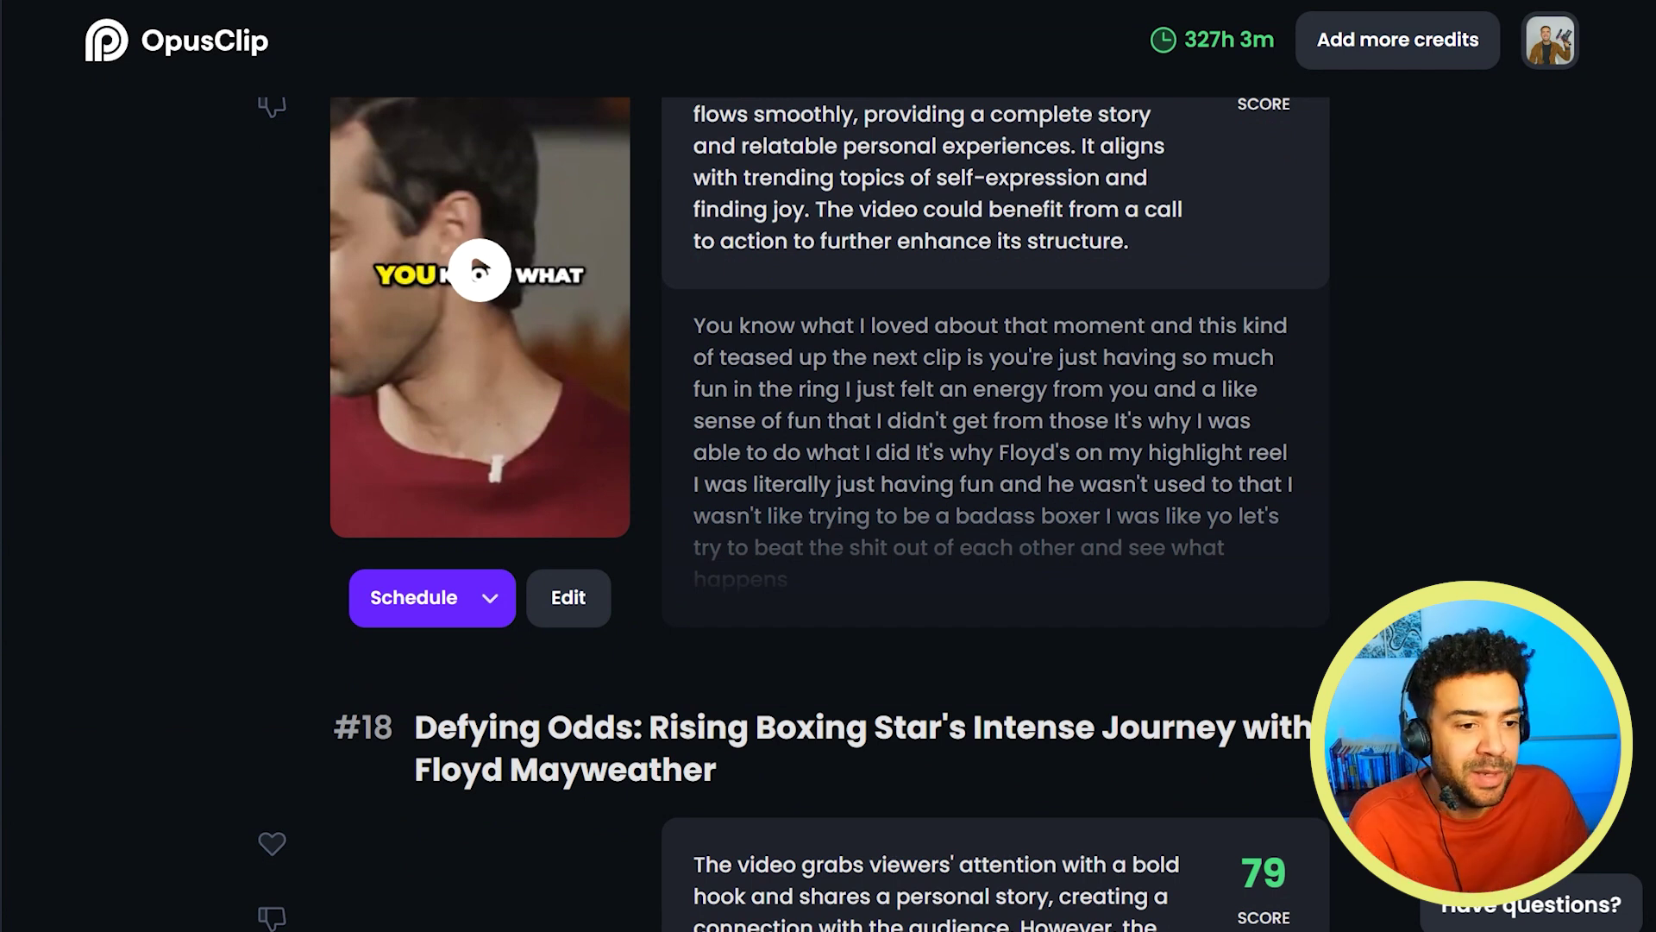
Step: Scroll through the remaining ranked clips down to clip #24, scored 75
scroll(477, 266, down, 8)
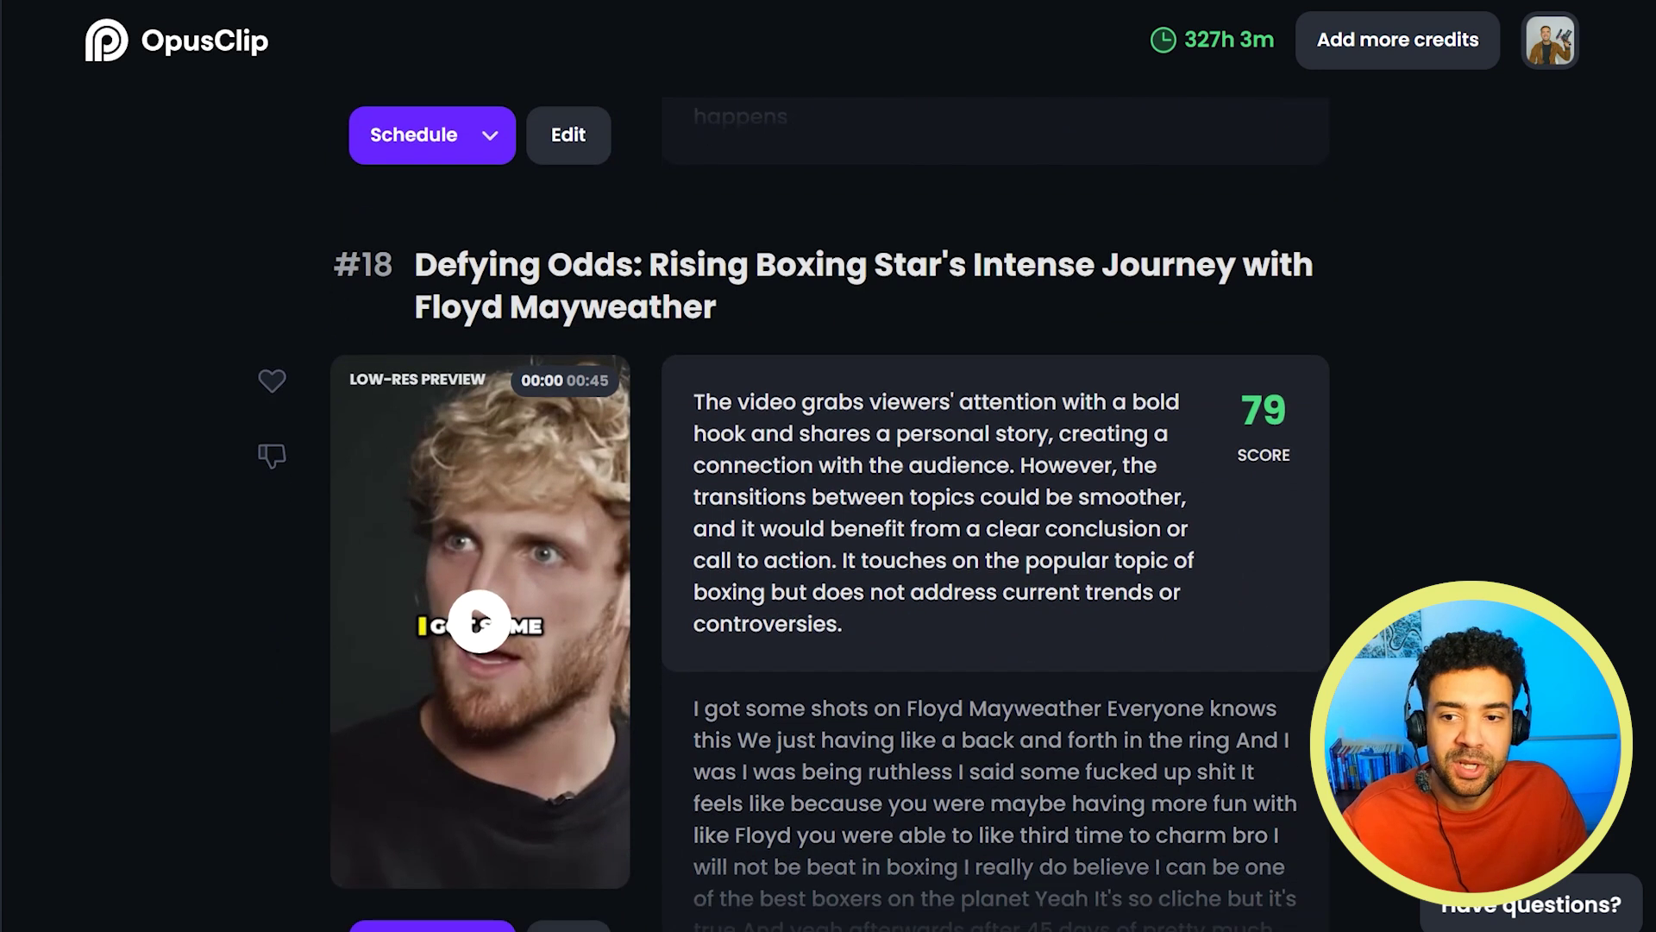
scroll(830, 513, down, 3)
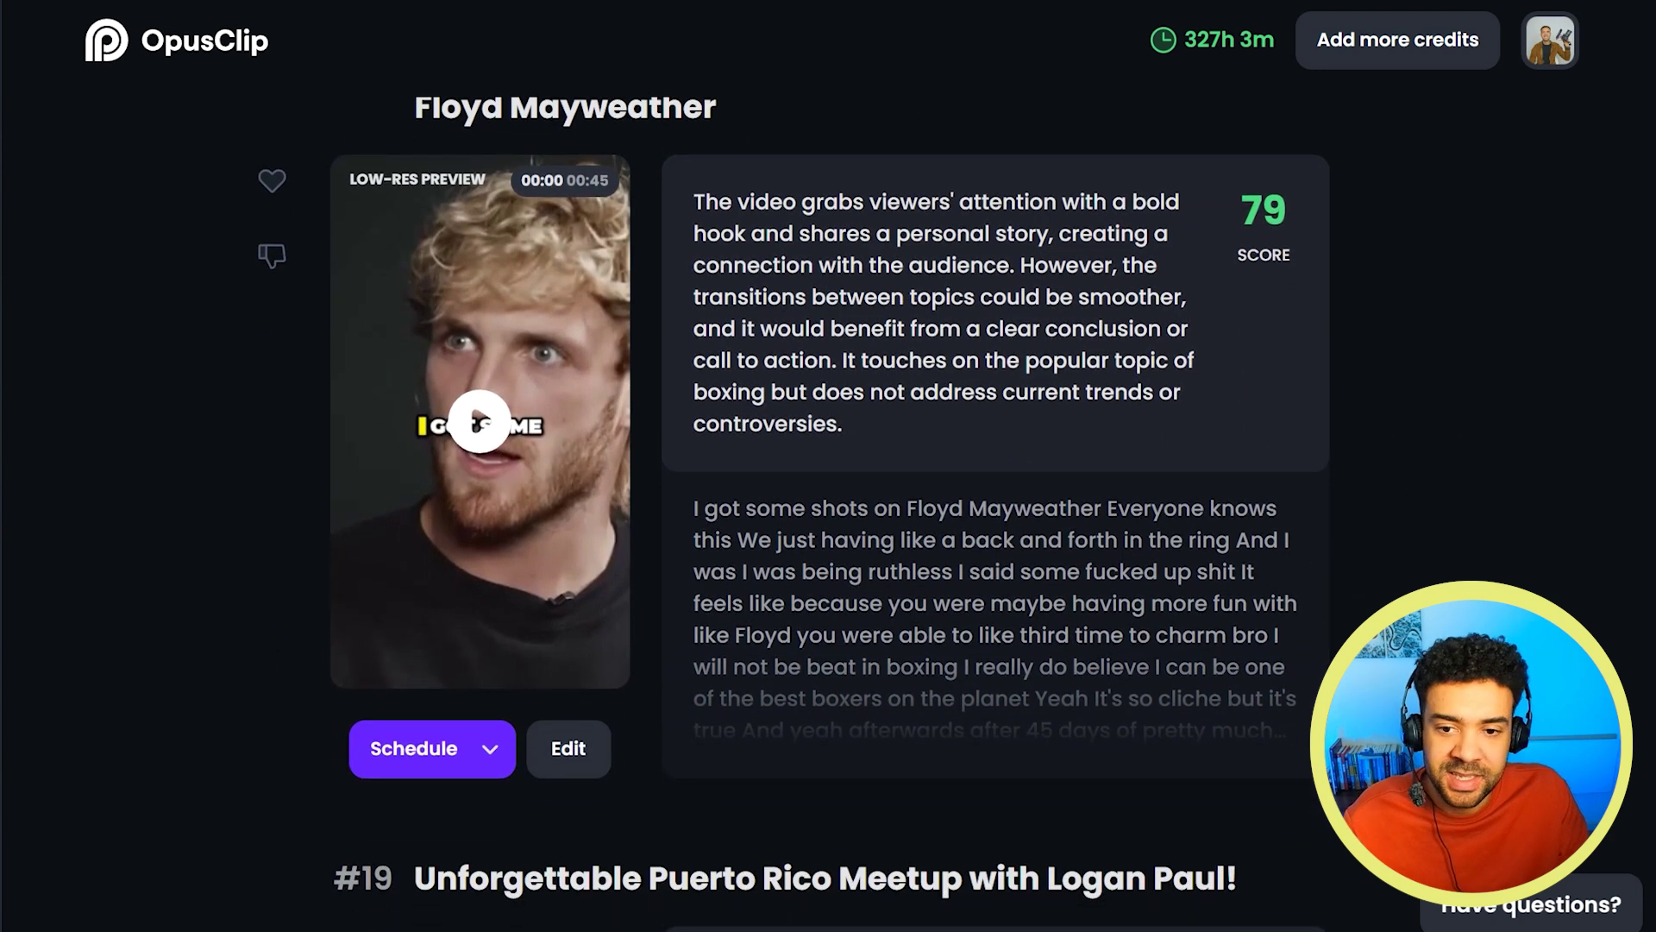
scroll(830, 513, down, 10)
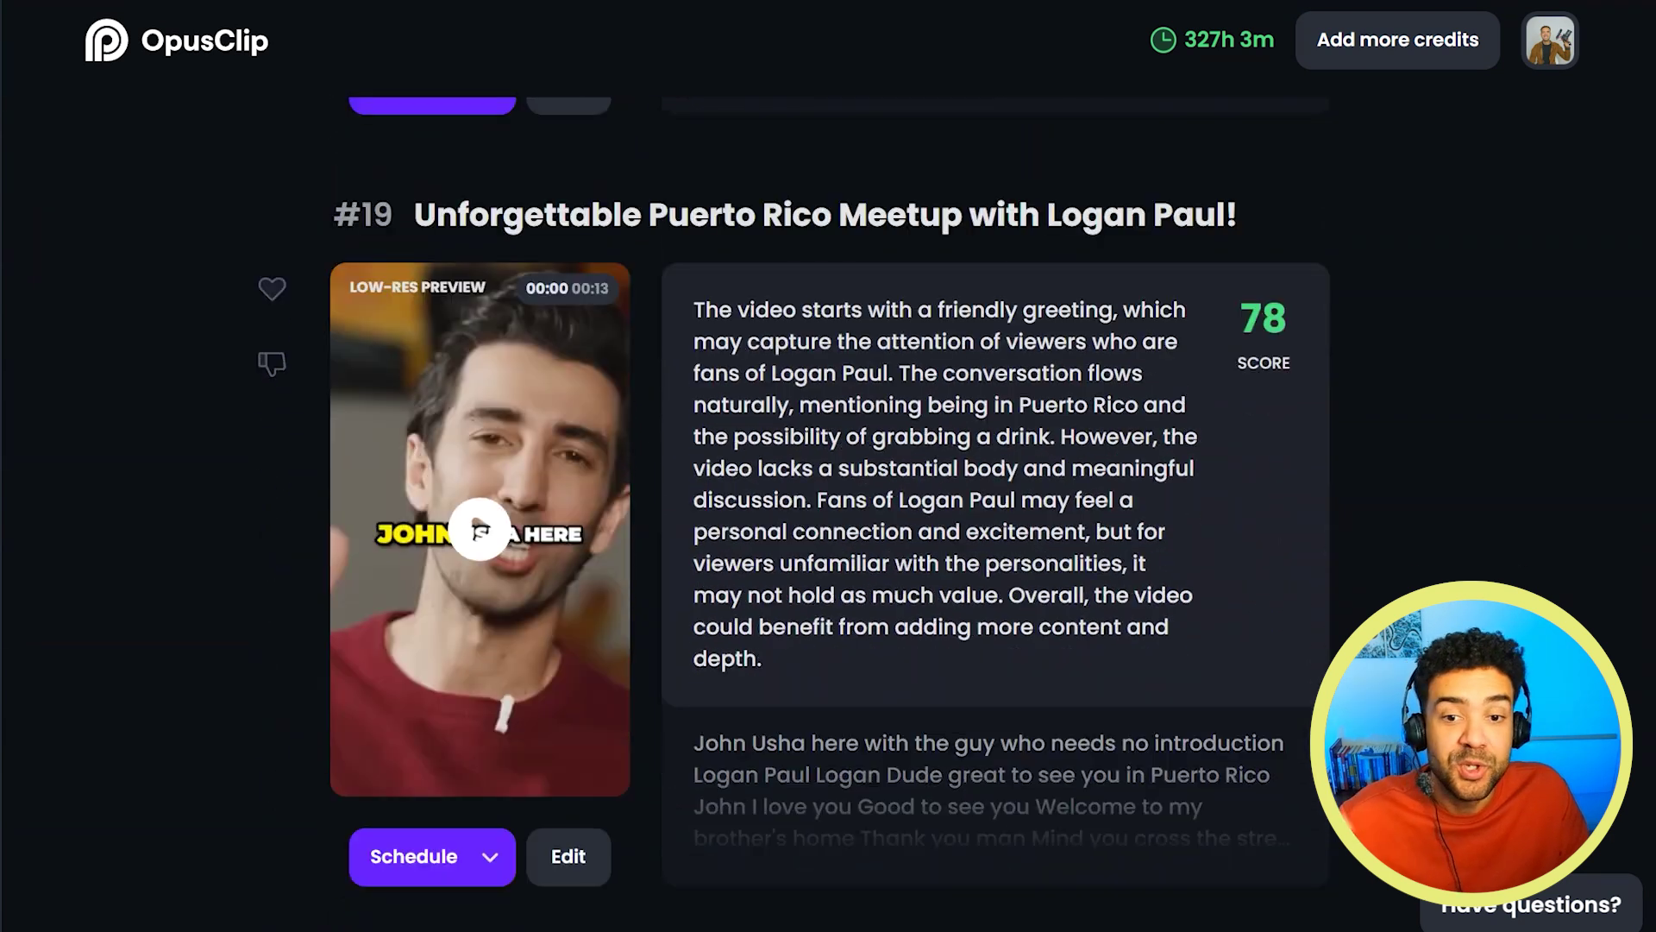
scroll(793, 513, down, 1)
scroll(793, 513, down, 20)
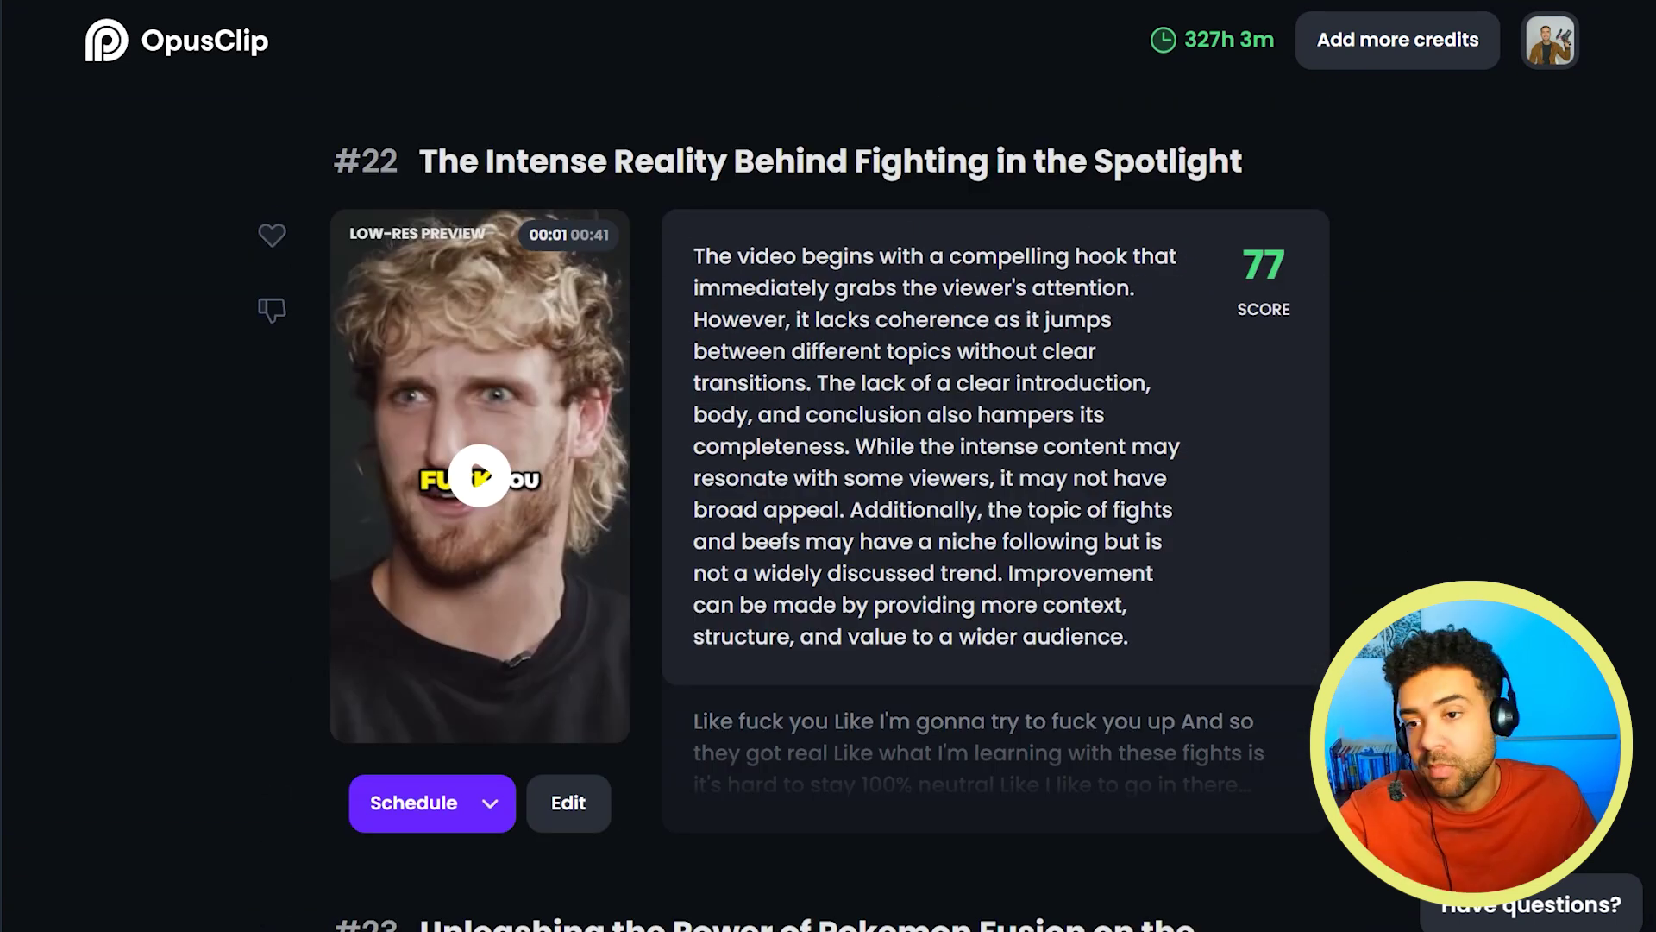
scroll(831, 513, down, 12)
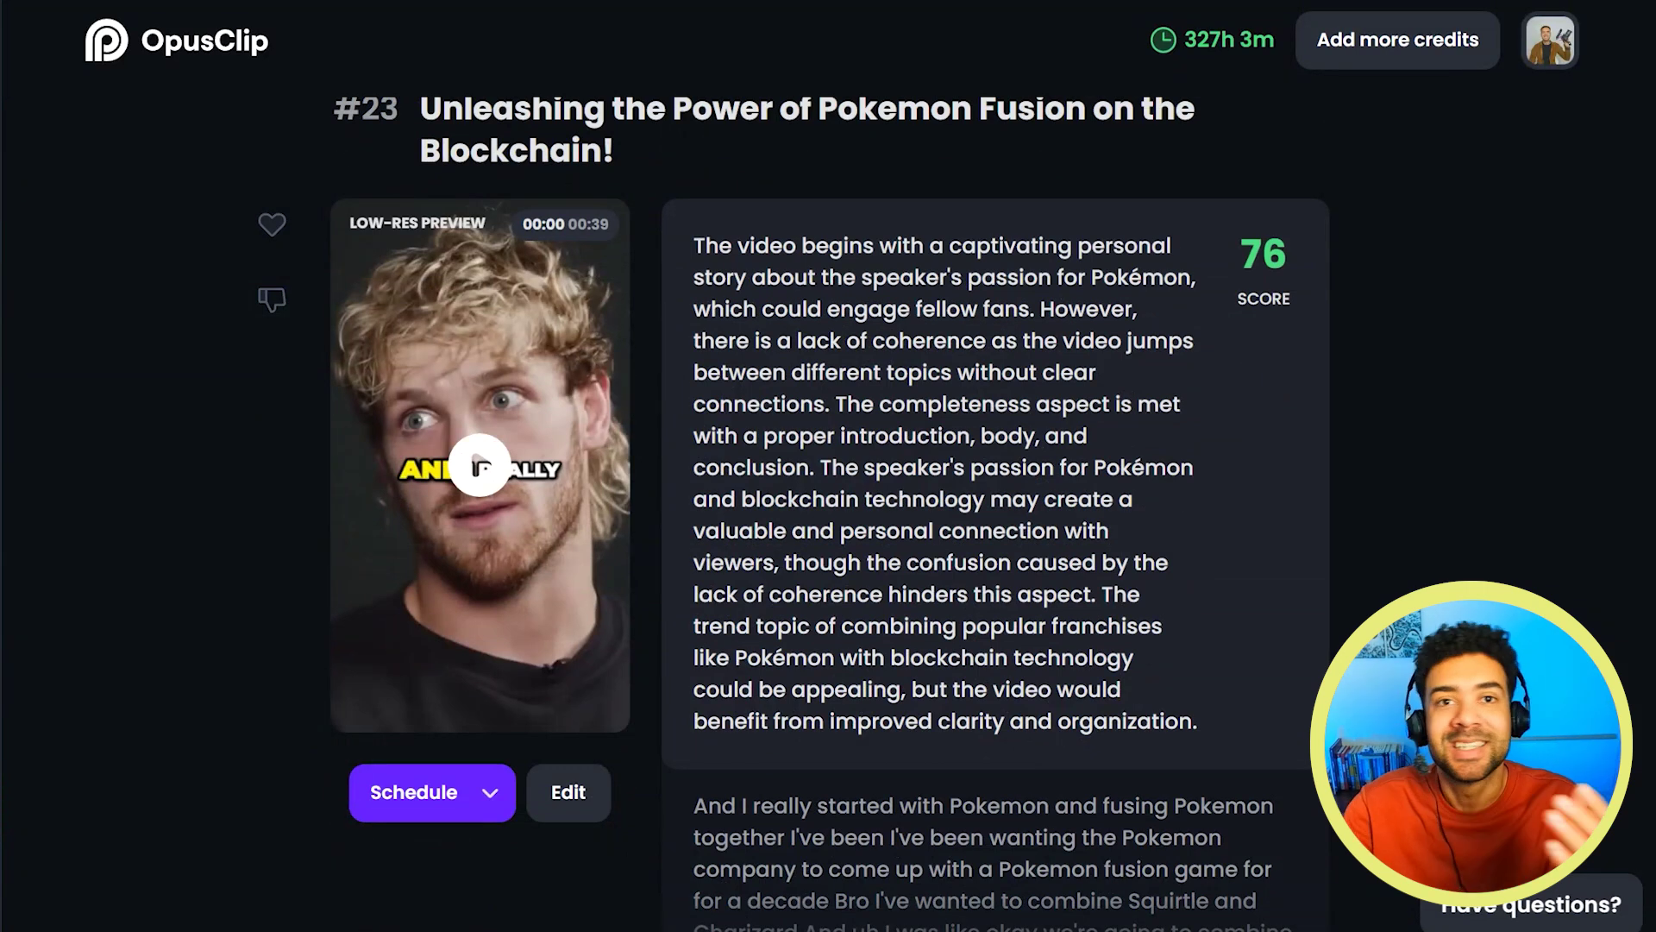
scroll(828, 514, up, 1)
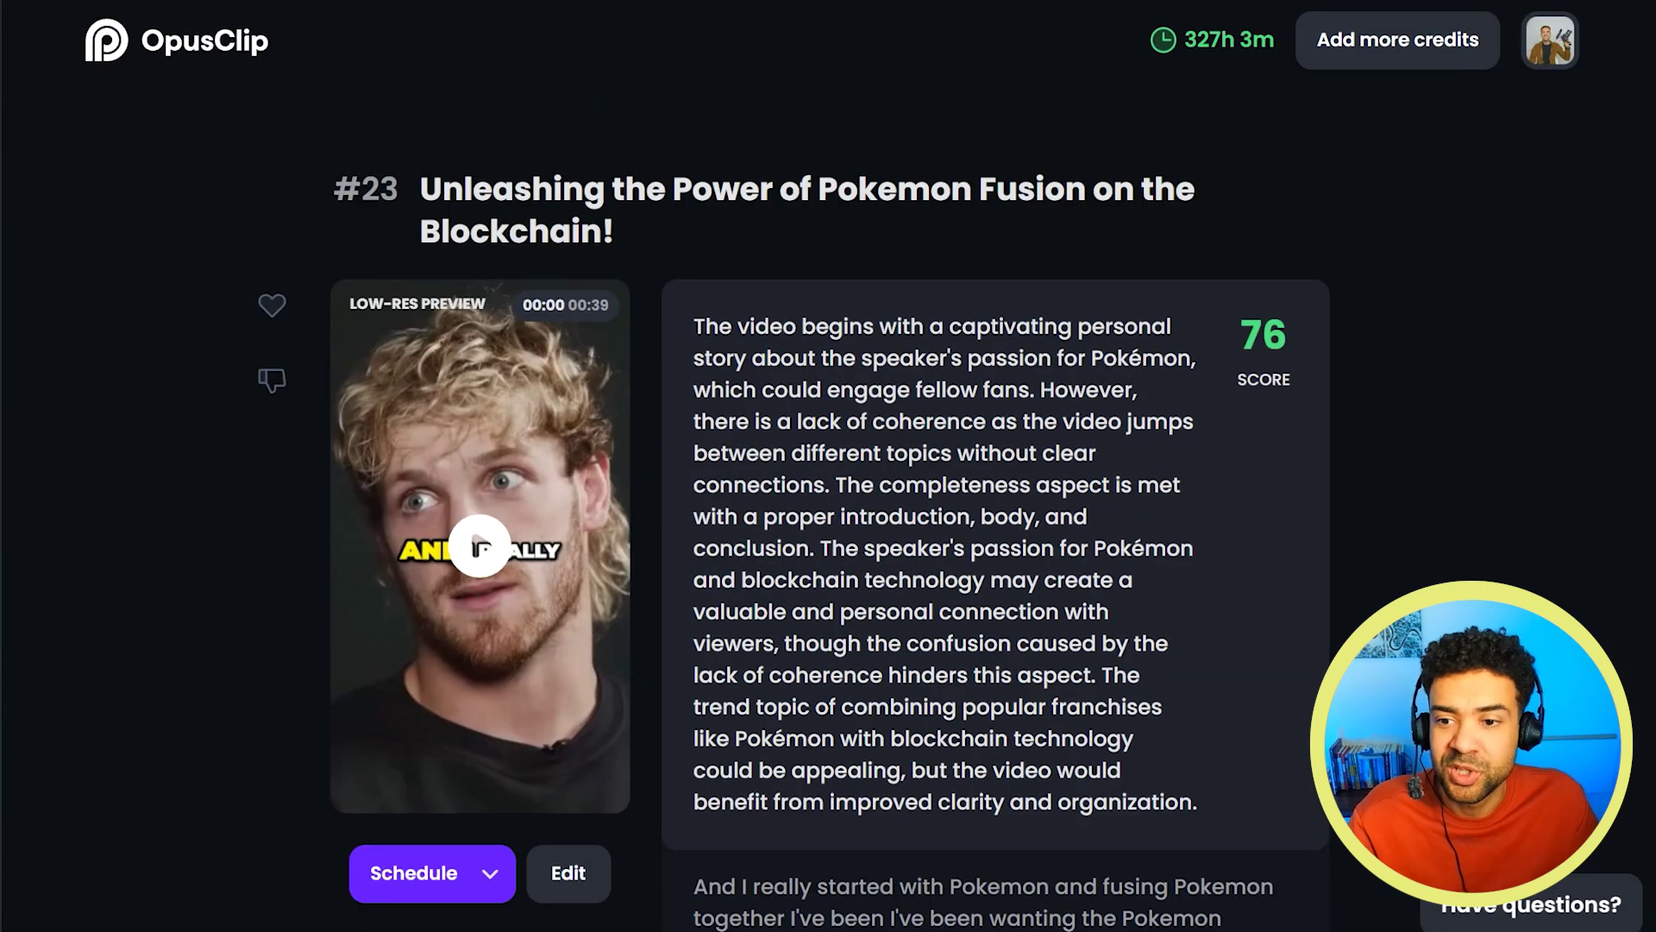
scroll(828, 514, down, 8)
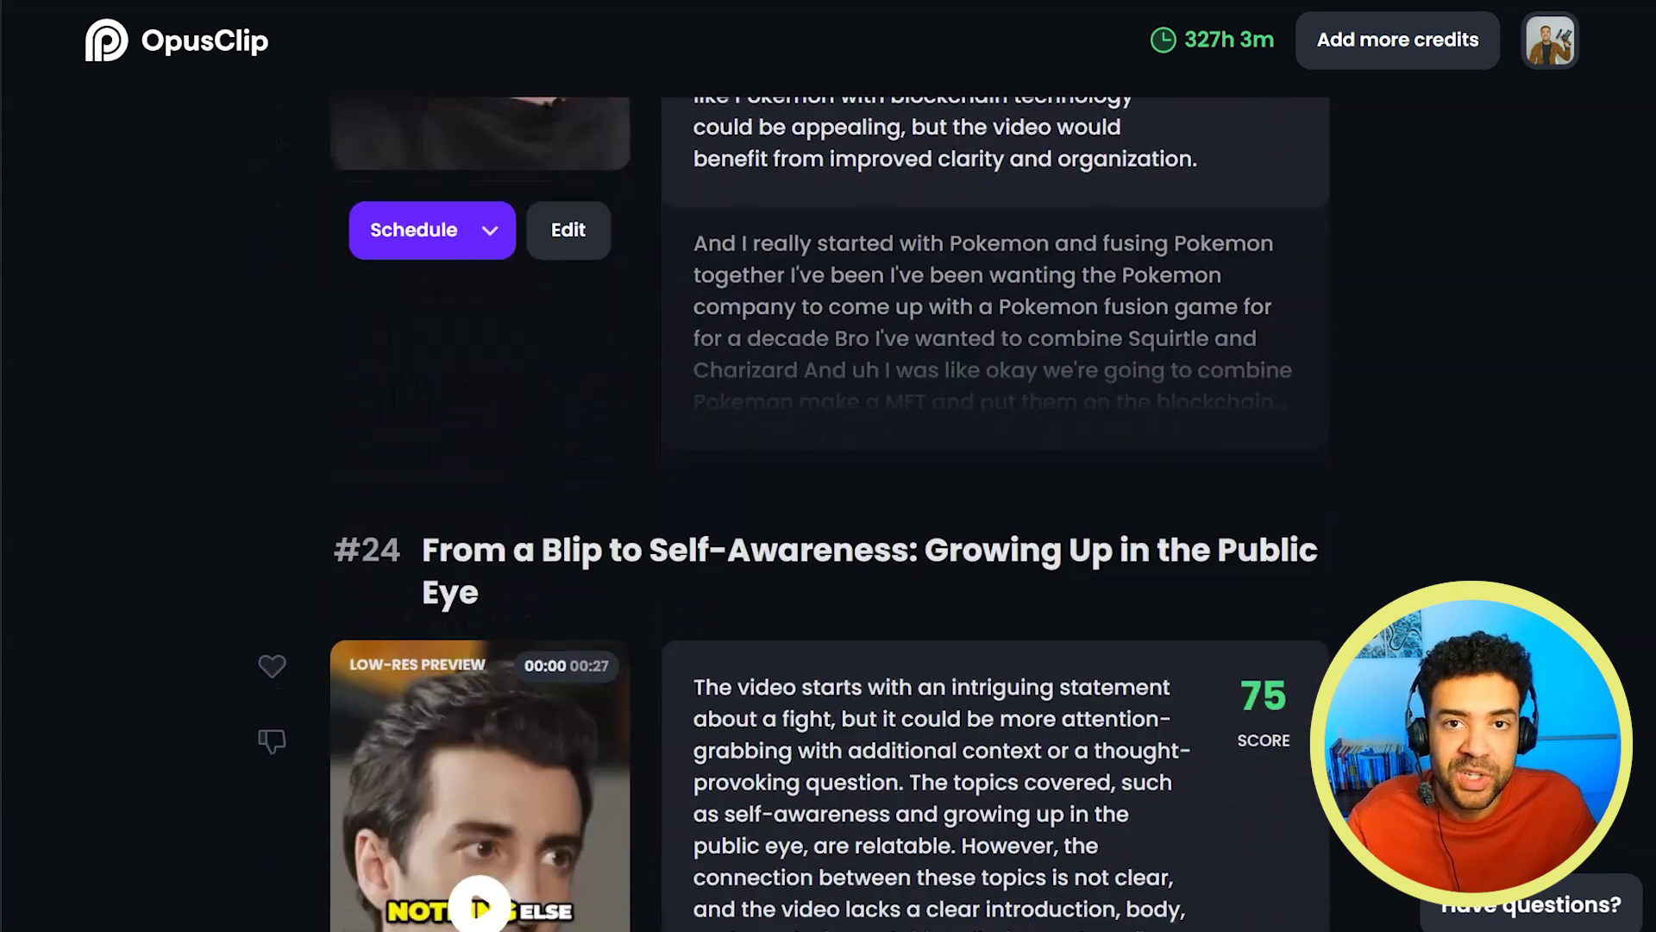
scroll(828, 513, down, 3)
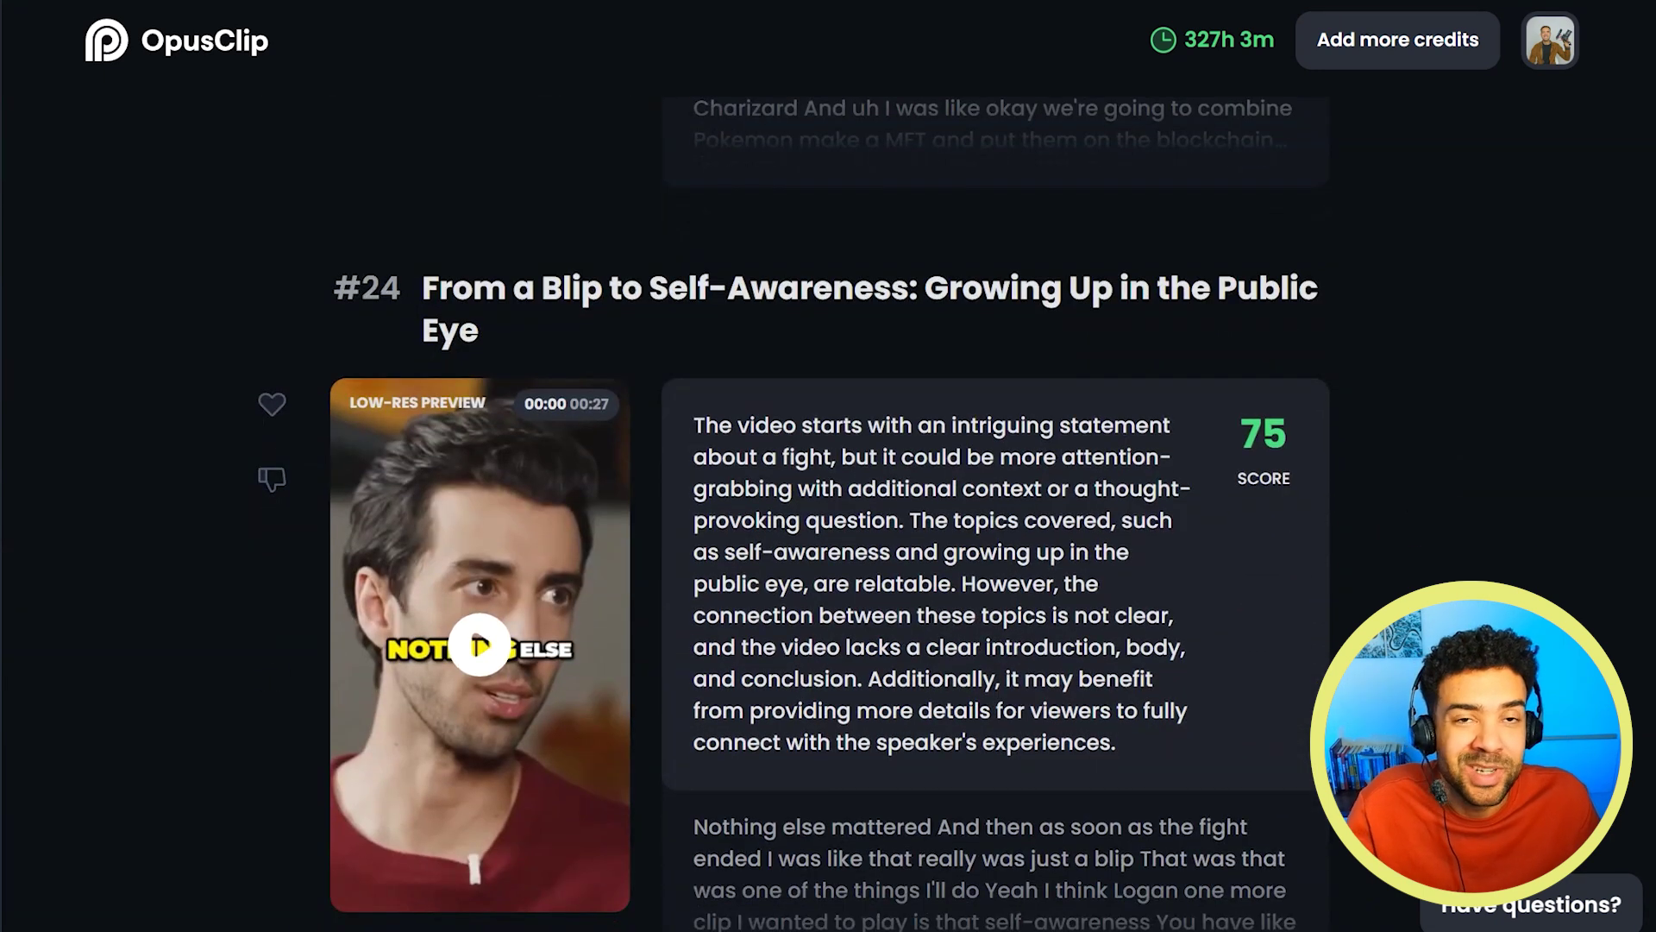
scroll(828, 513, down, 1)
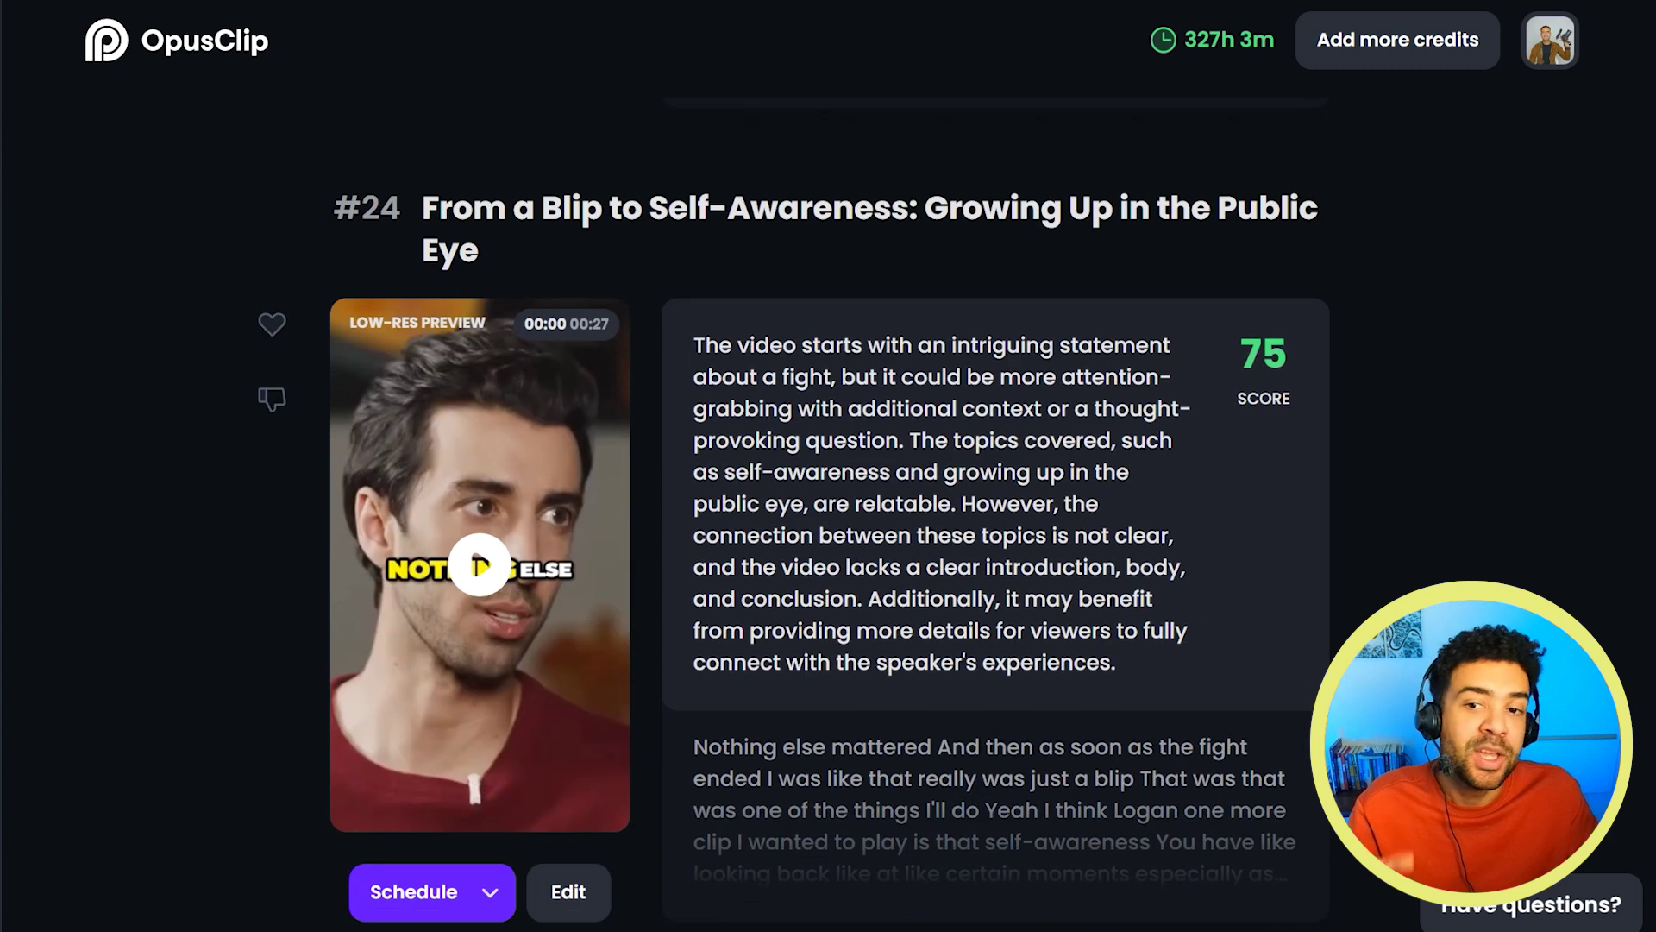
scroll(828, 513, down, 5)
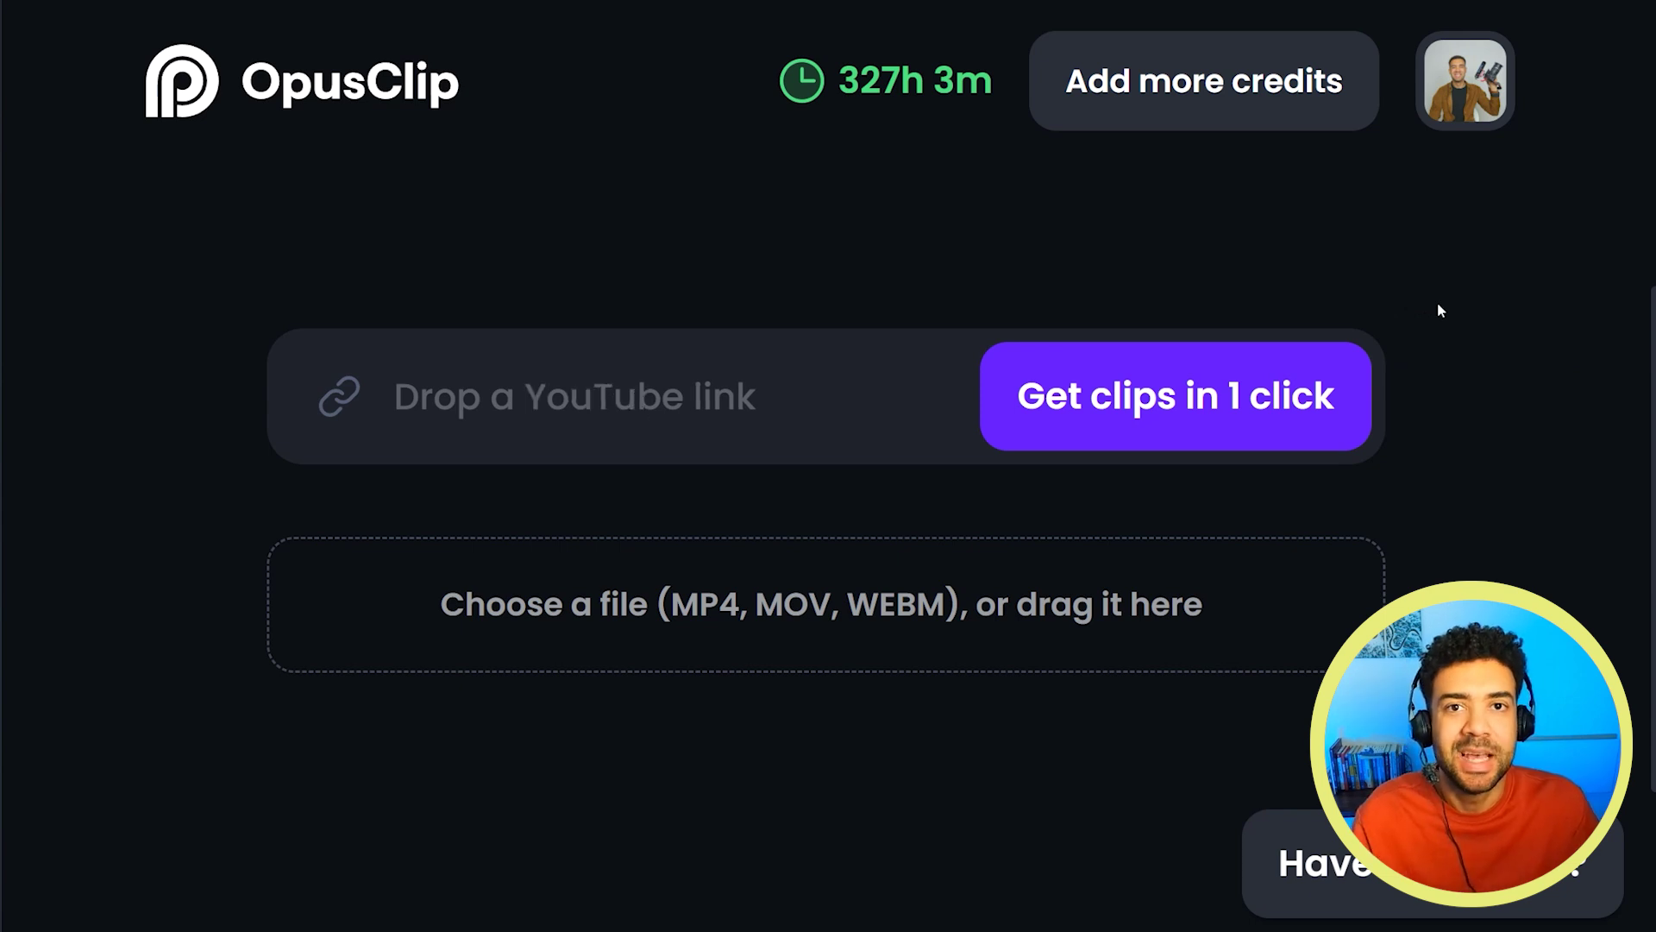
Step: Paste the first two copied YouTube video links into the link field
click(549, 397)
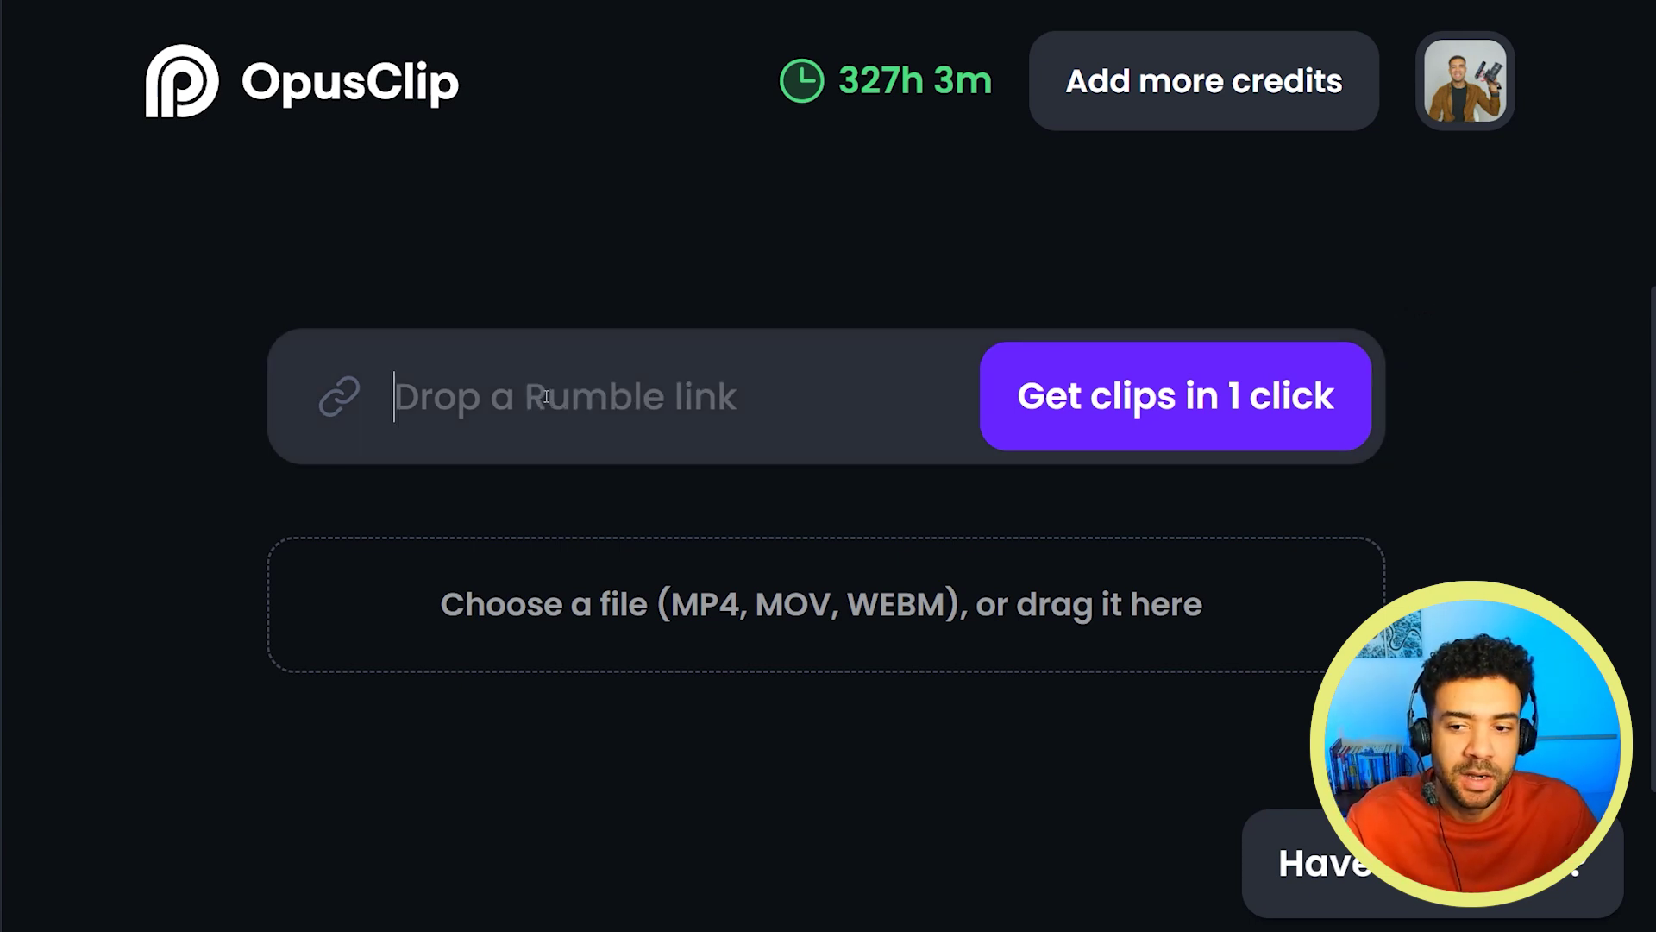
right_click(542, 398)
click(623, 540)
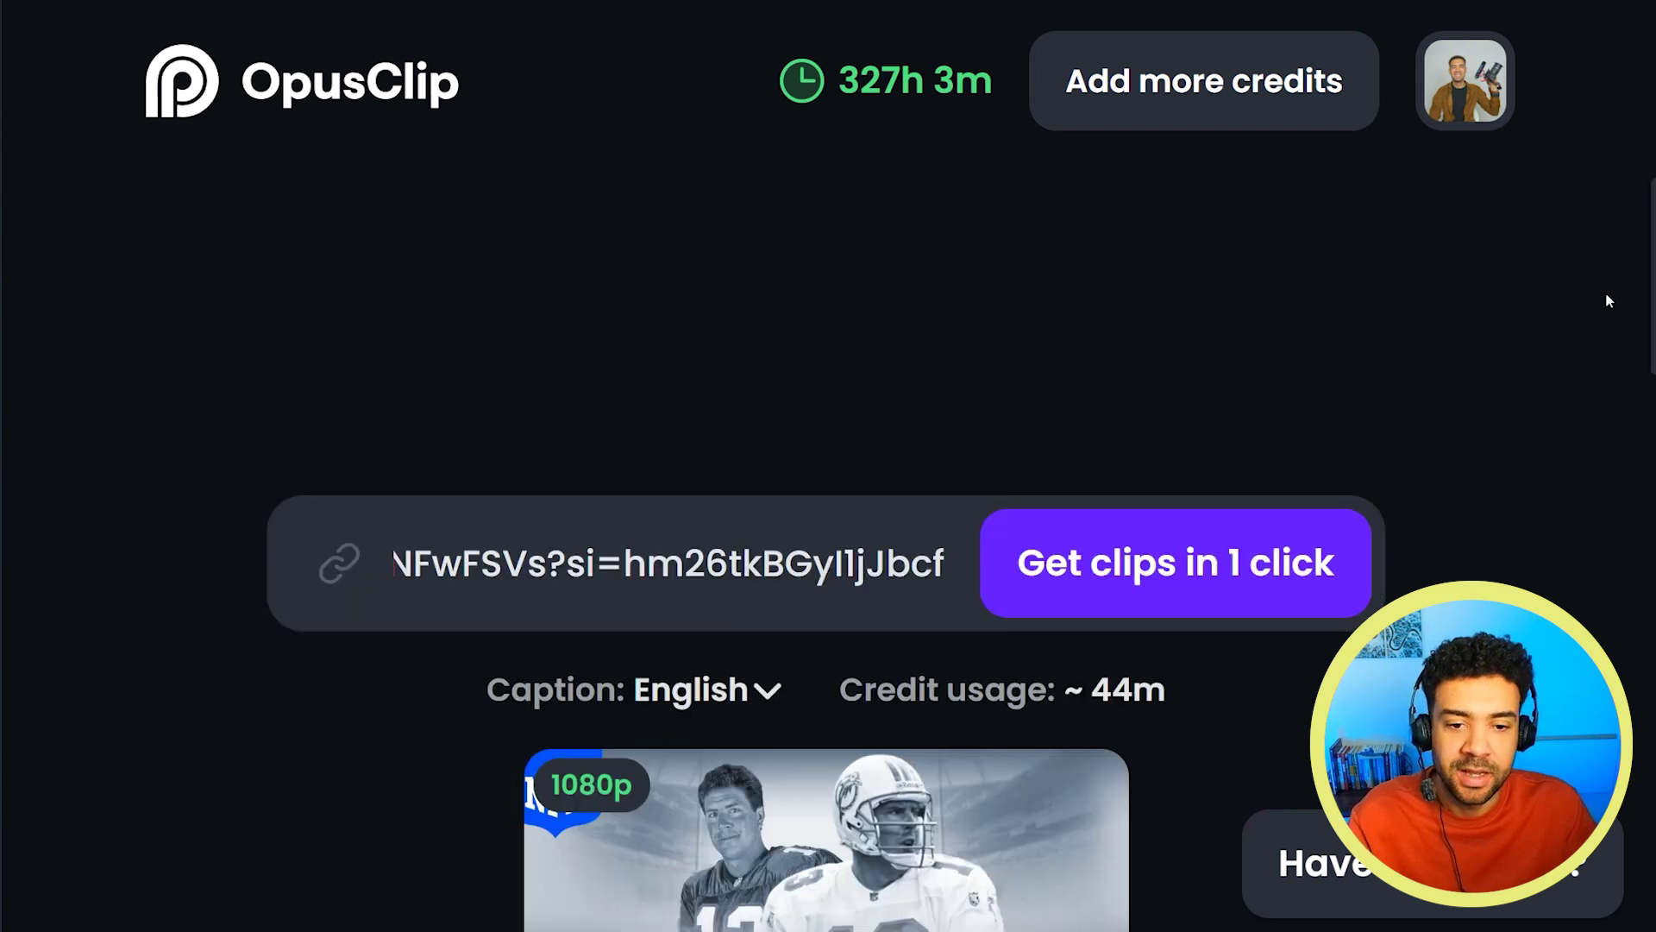
scroll(1352, 308, down, 2)
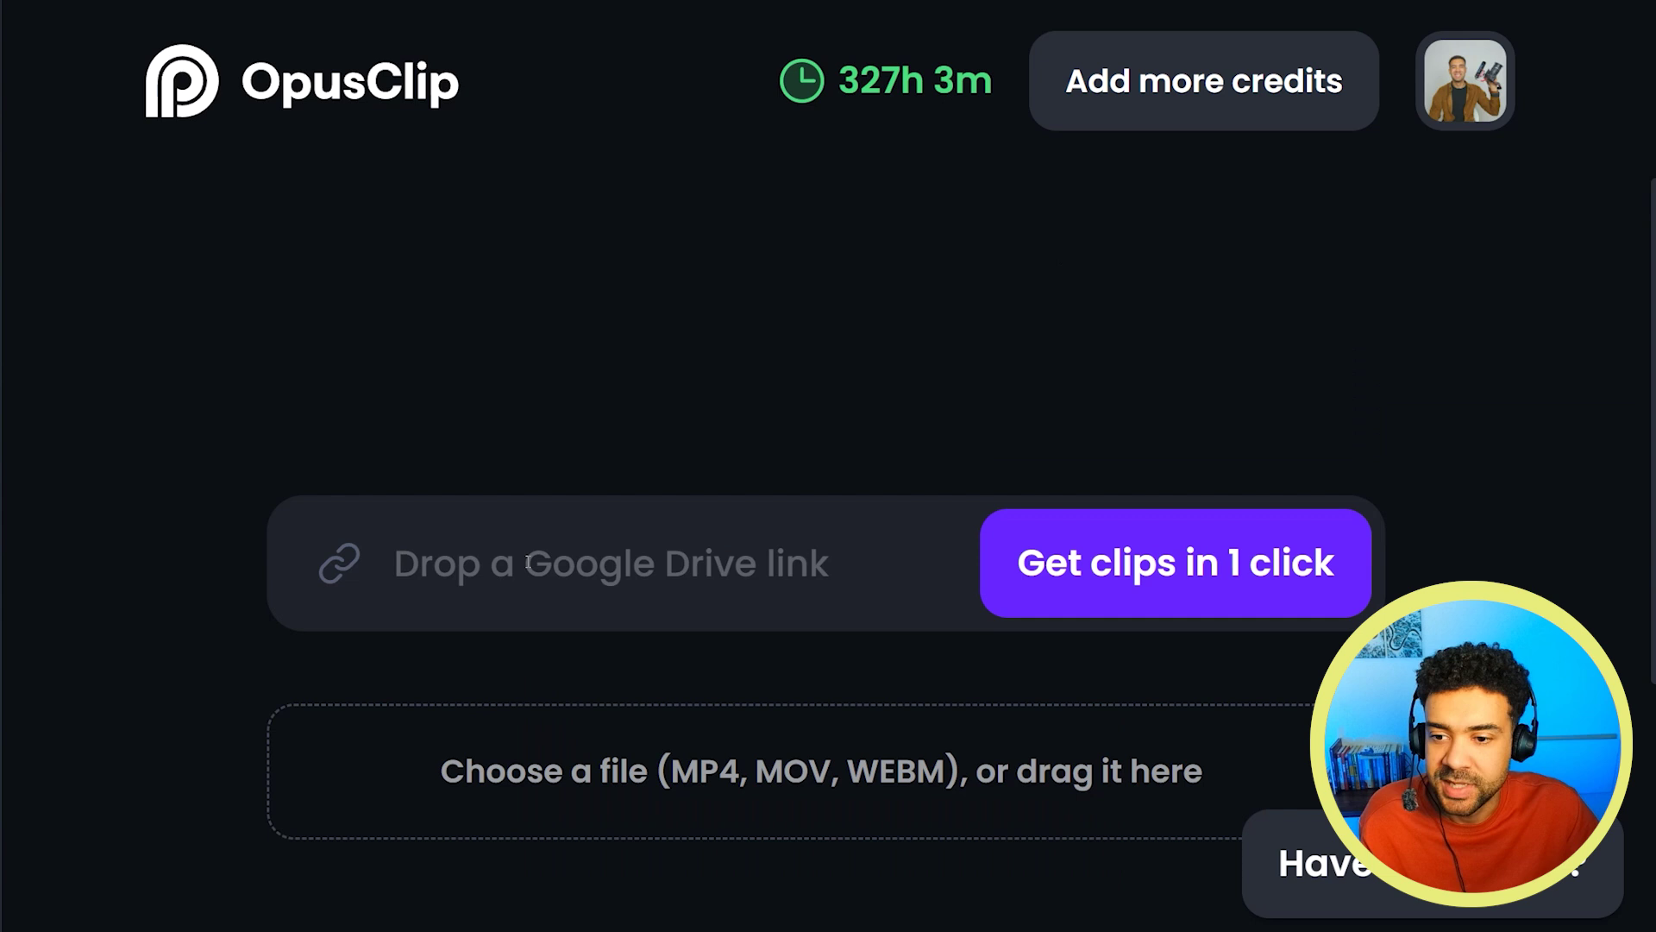
right_click(528, 562)
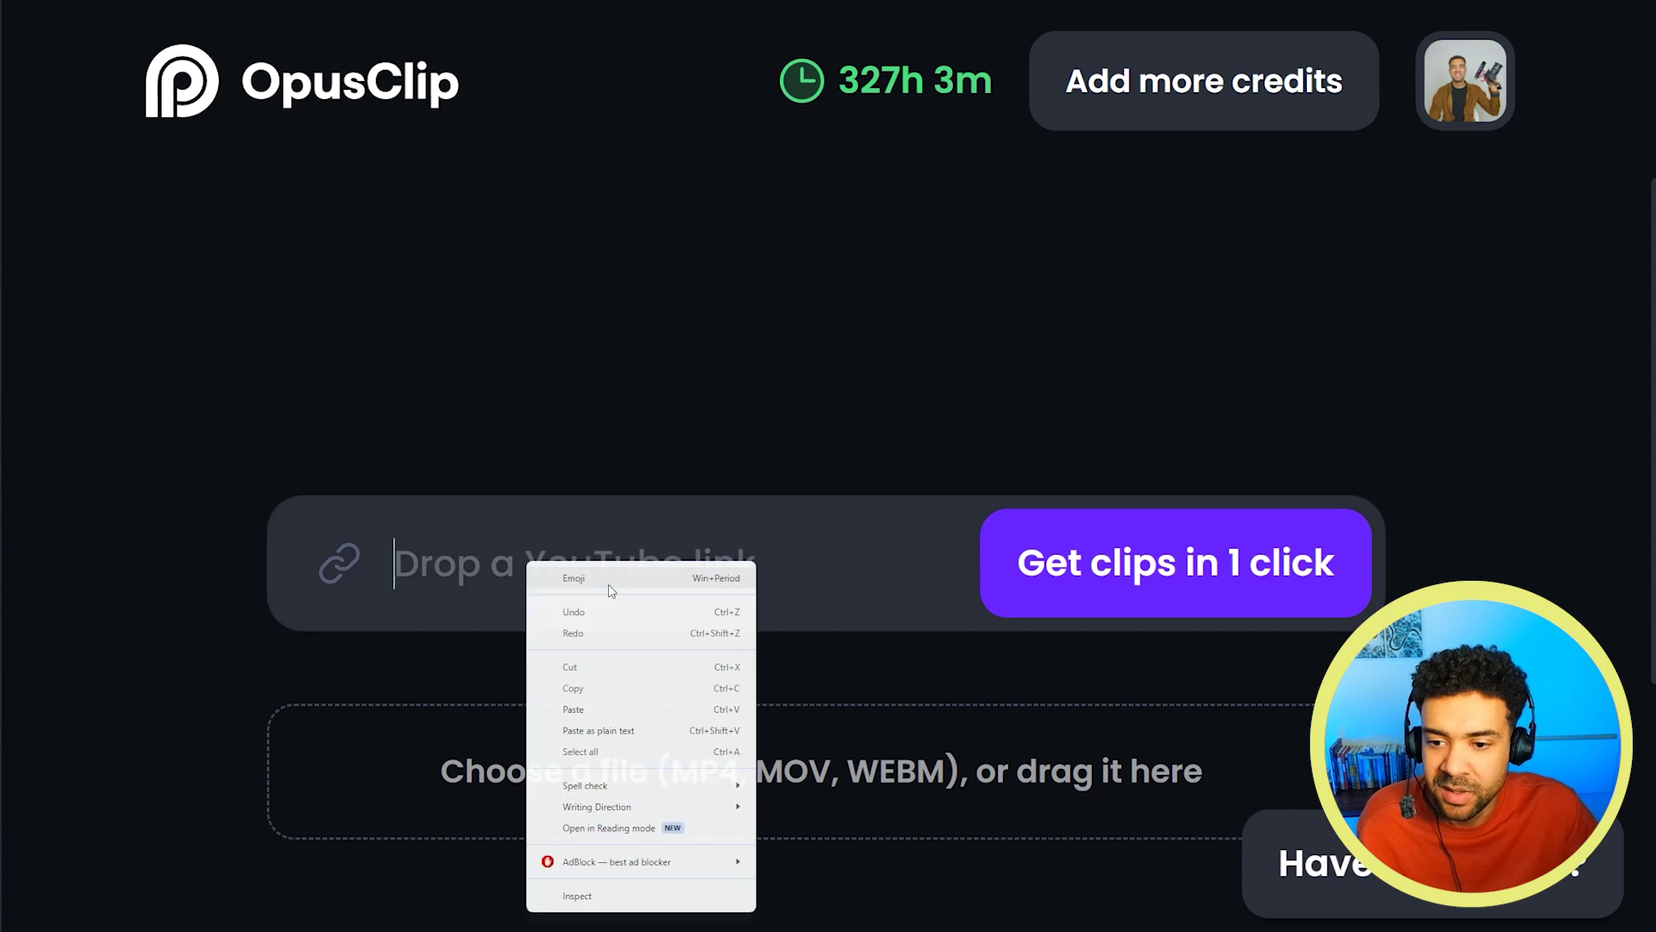
click(604, 726)
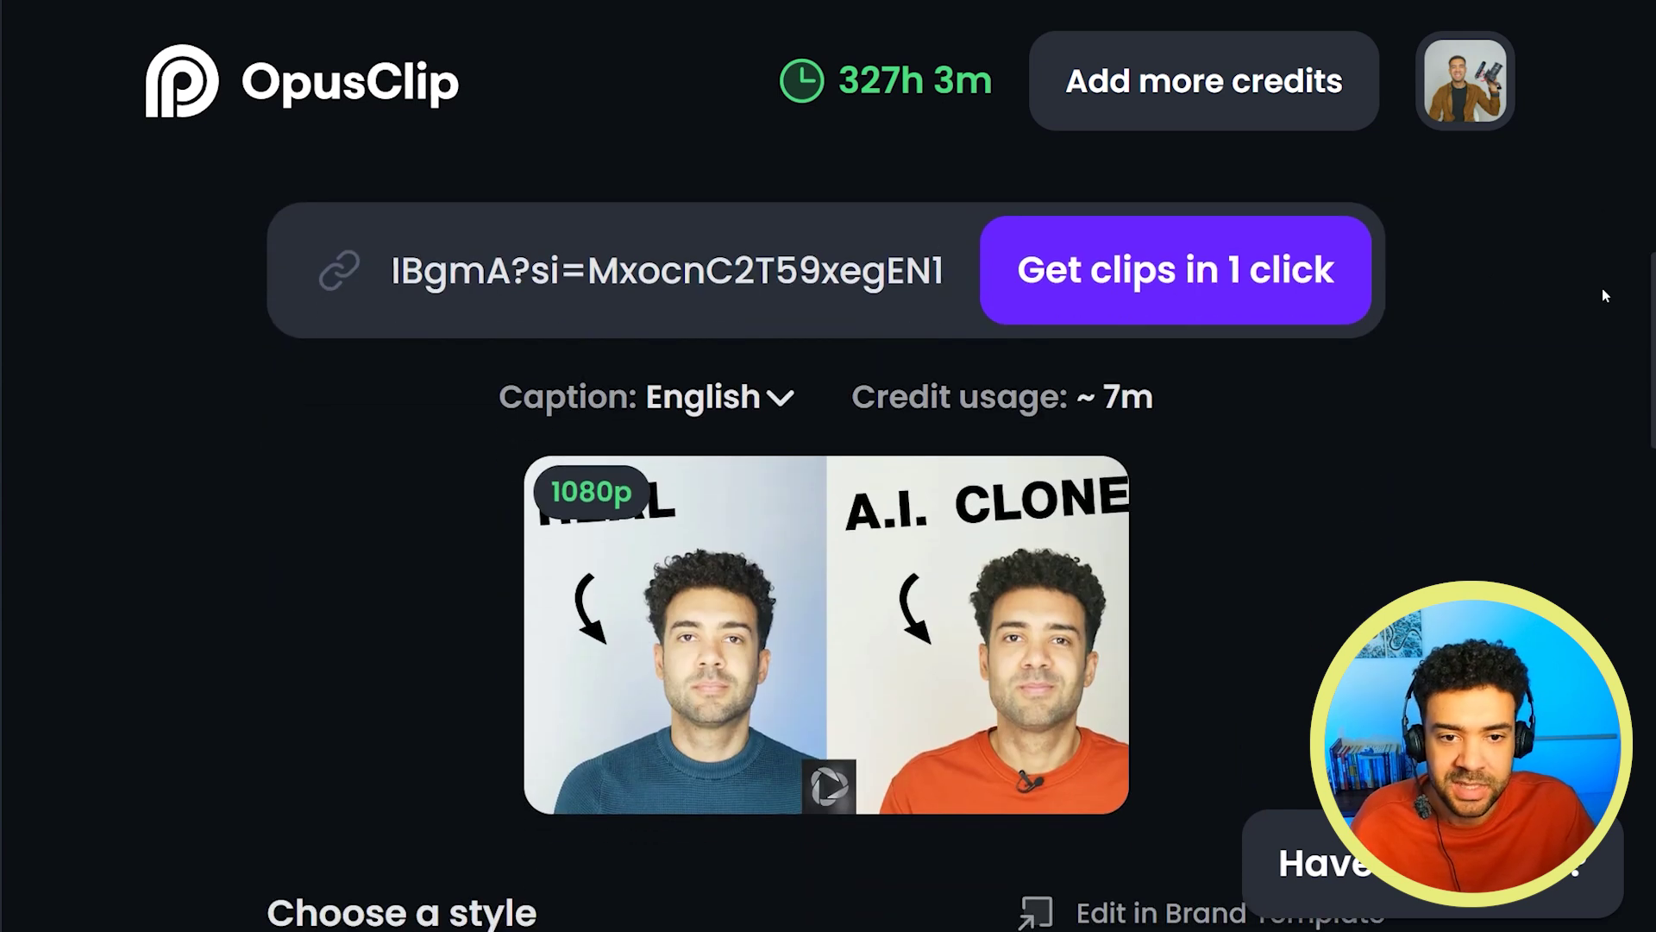
Step: Submit the AI-clone video with Get clips in 1 click and paste a third YouTube link
click(1127, 269)
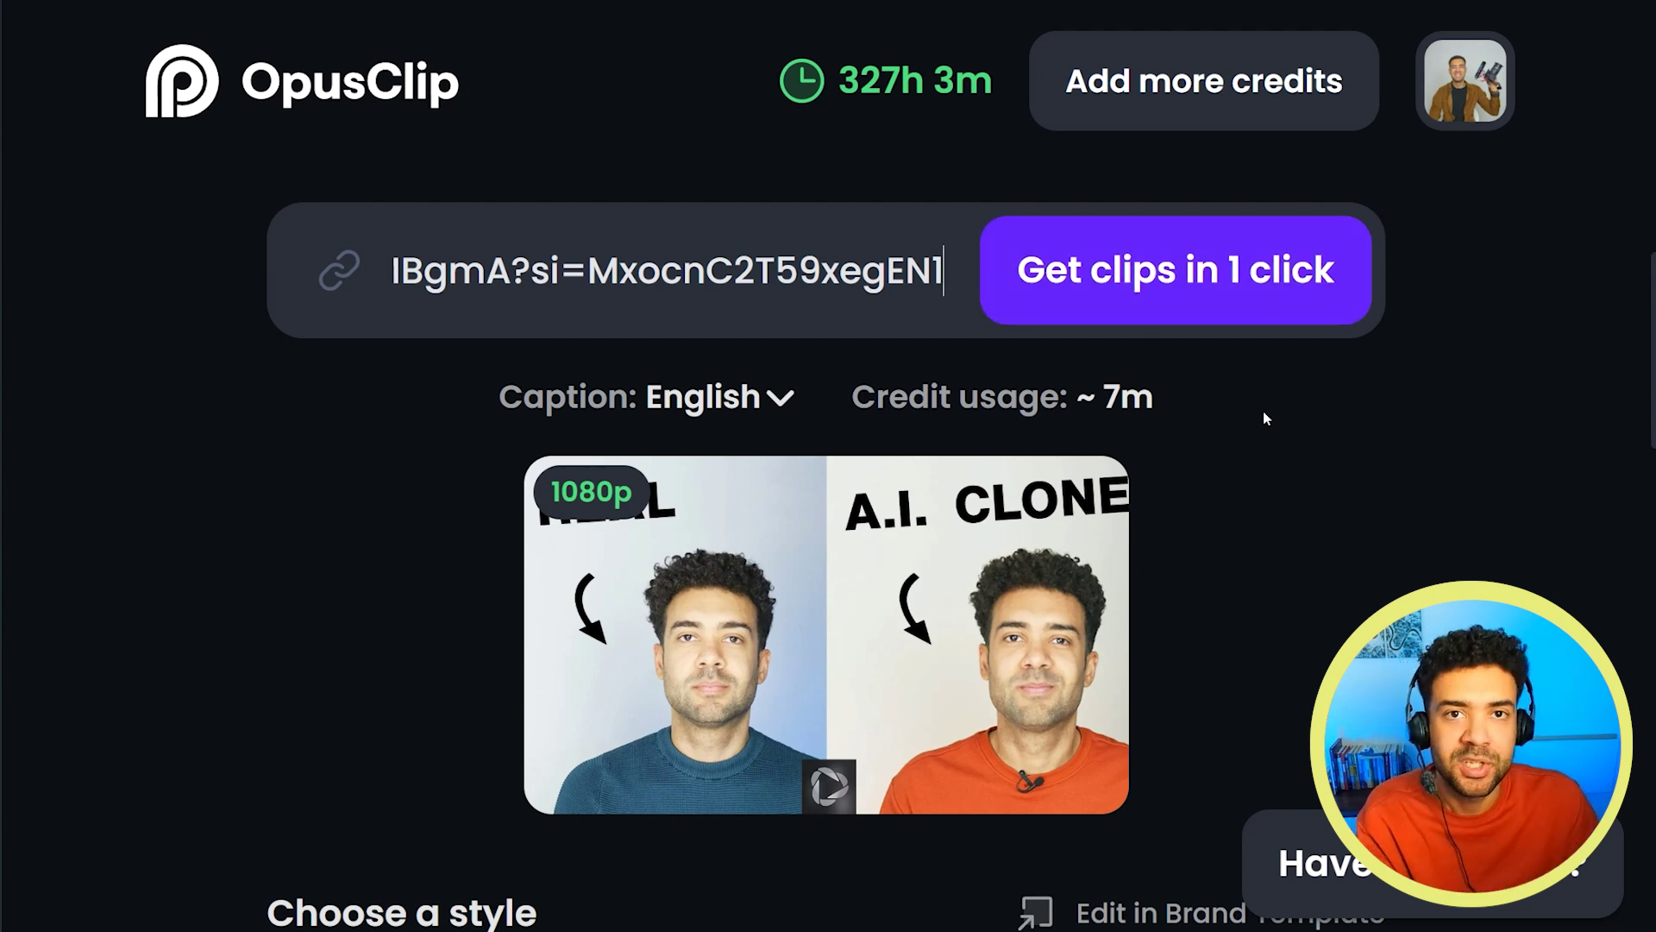
right_click(502, 413)
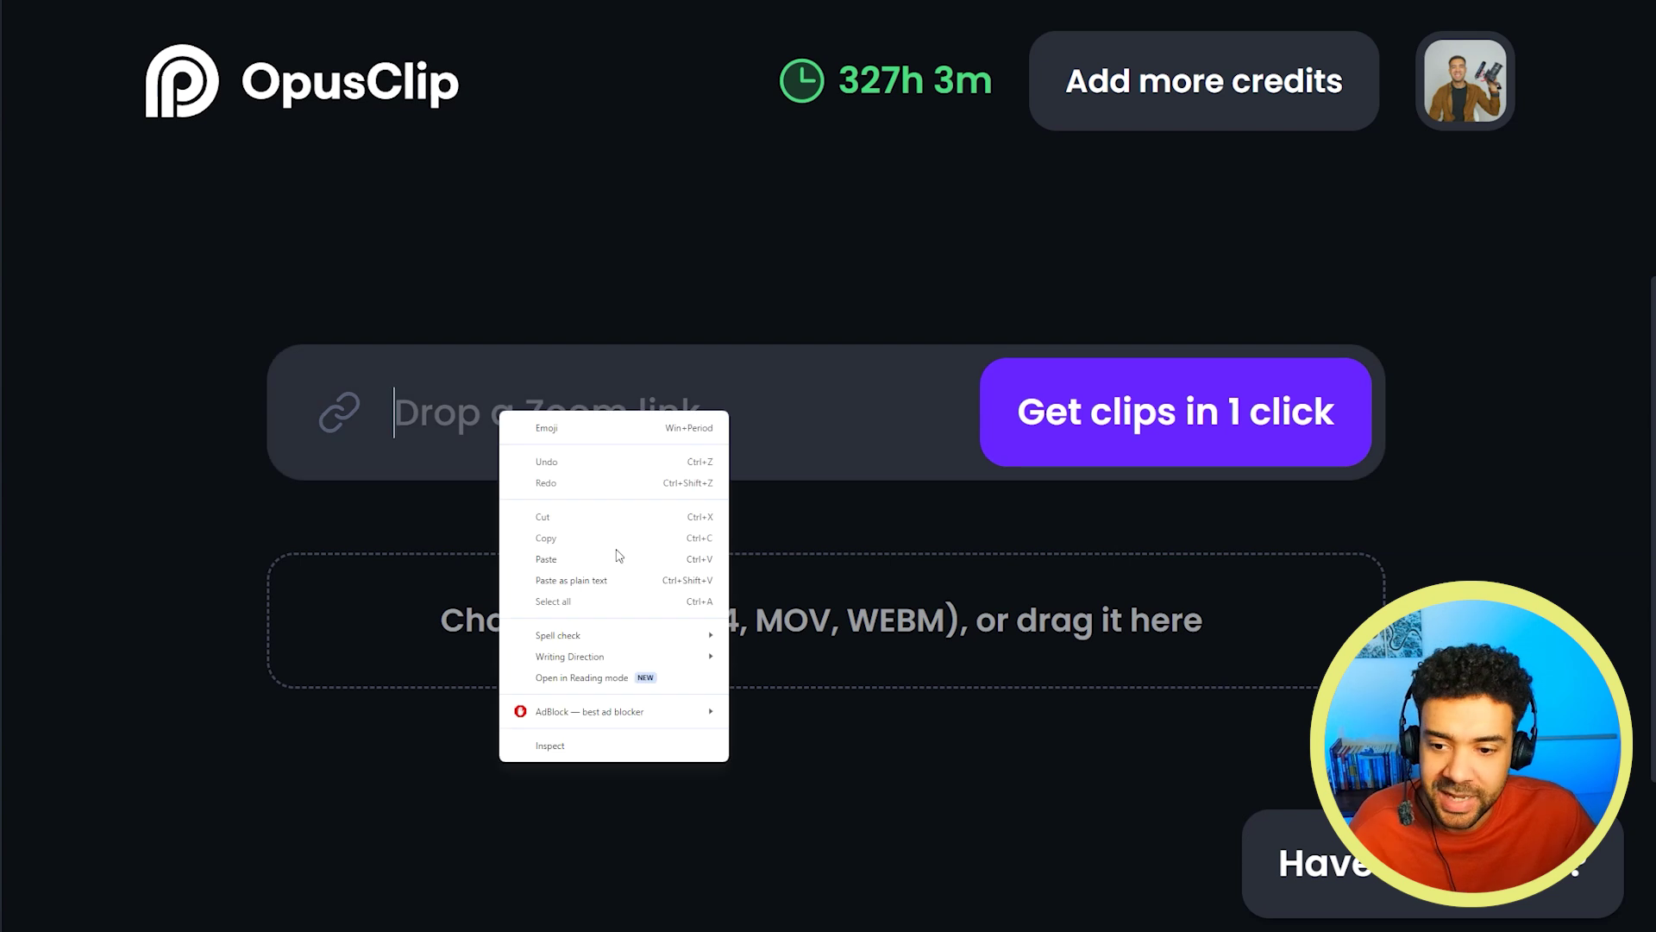
click(584, 561)
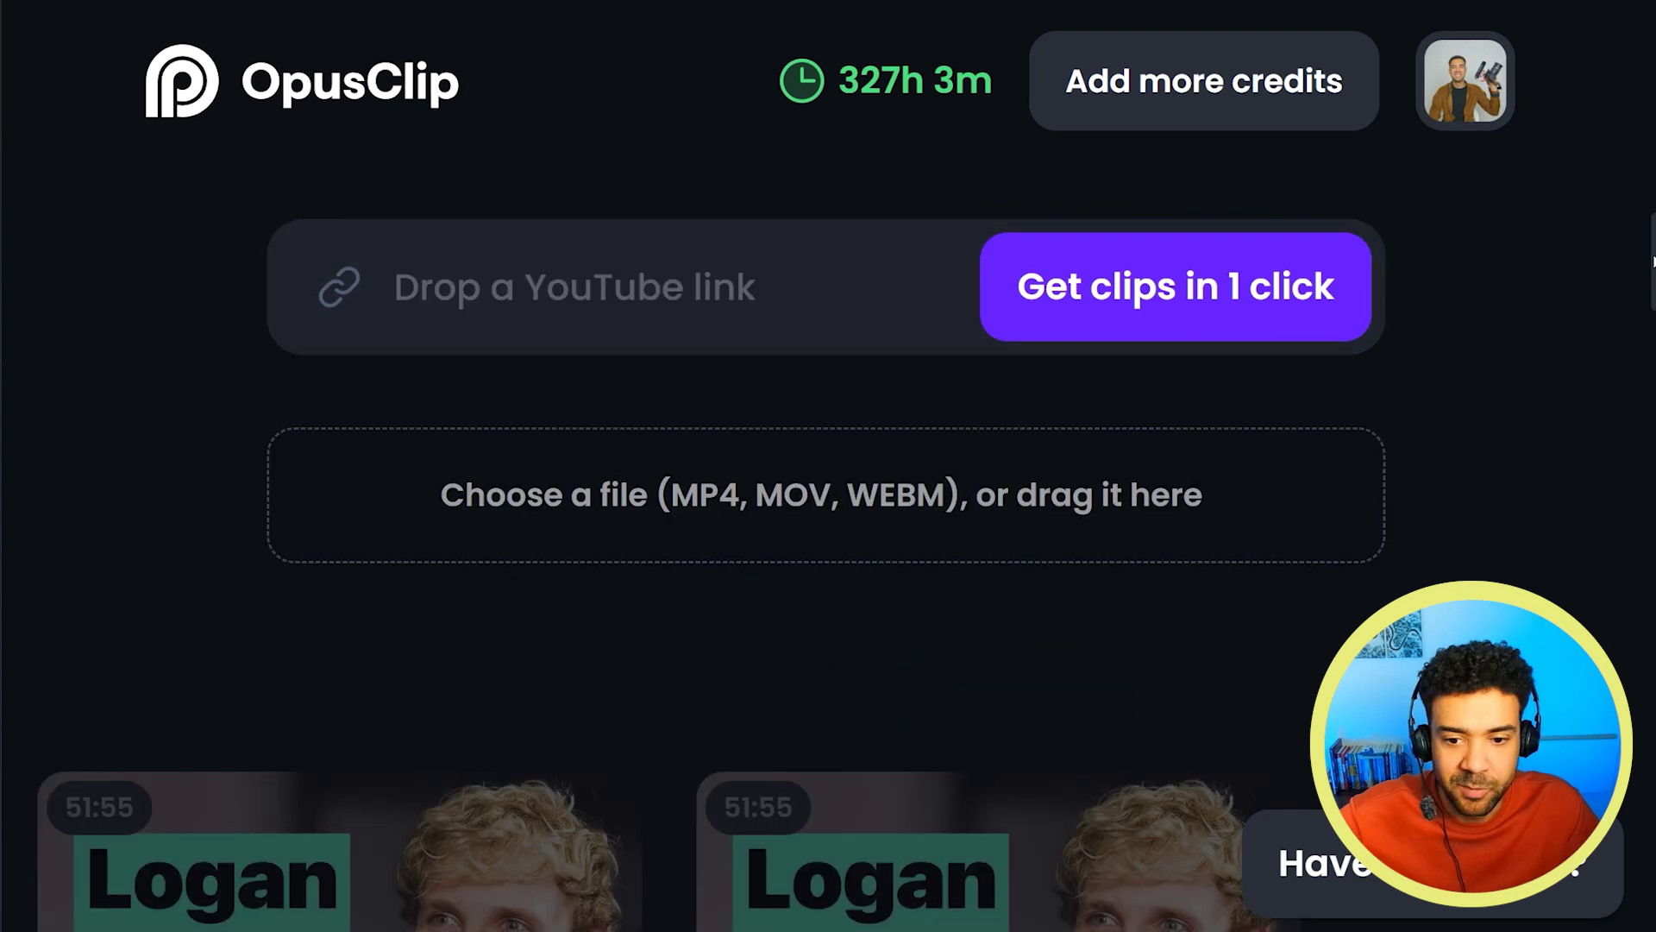
Step: Scroll the project library to The Untold Story of Logan Paul and the Jake Paul career video
scroll(1652, 349, down, 7)
drag(1652, 349, 1651, 660)
drag(1652, 501, 1652, 595)
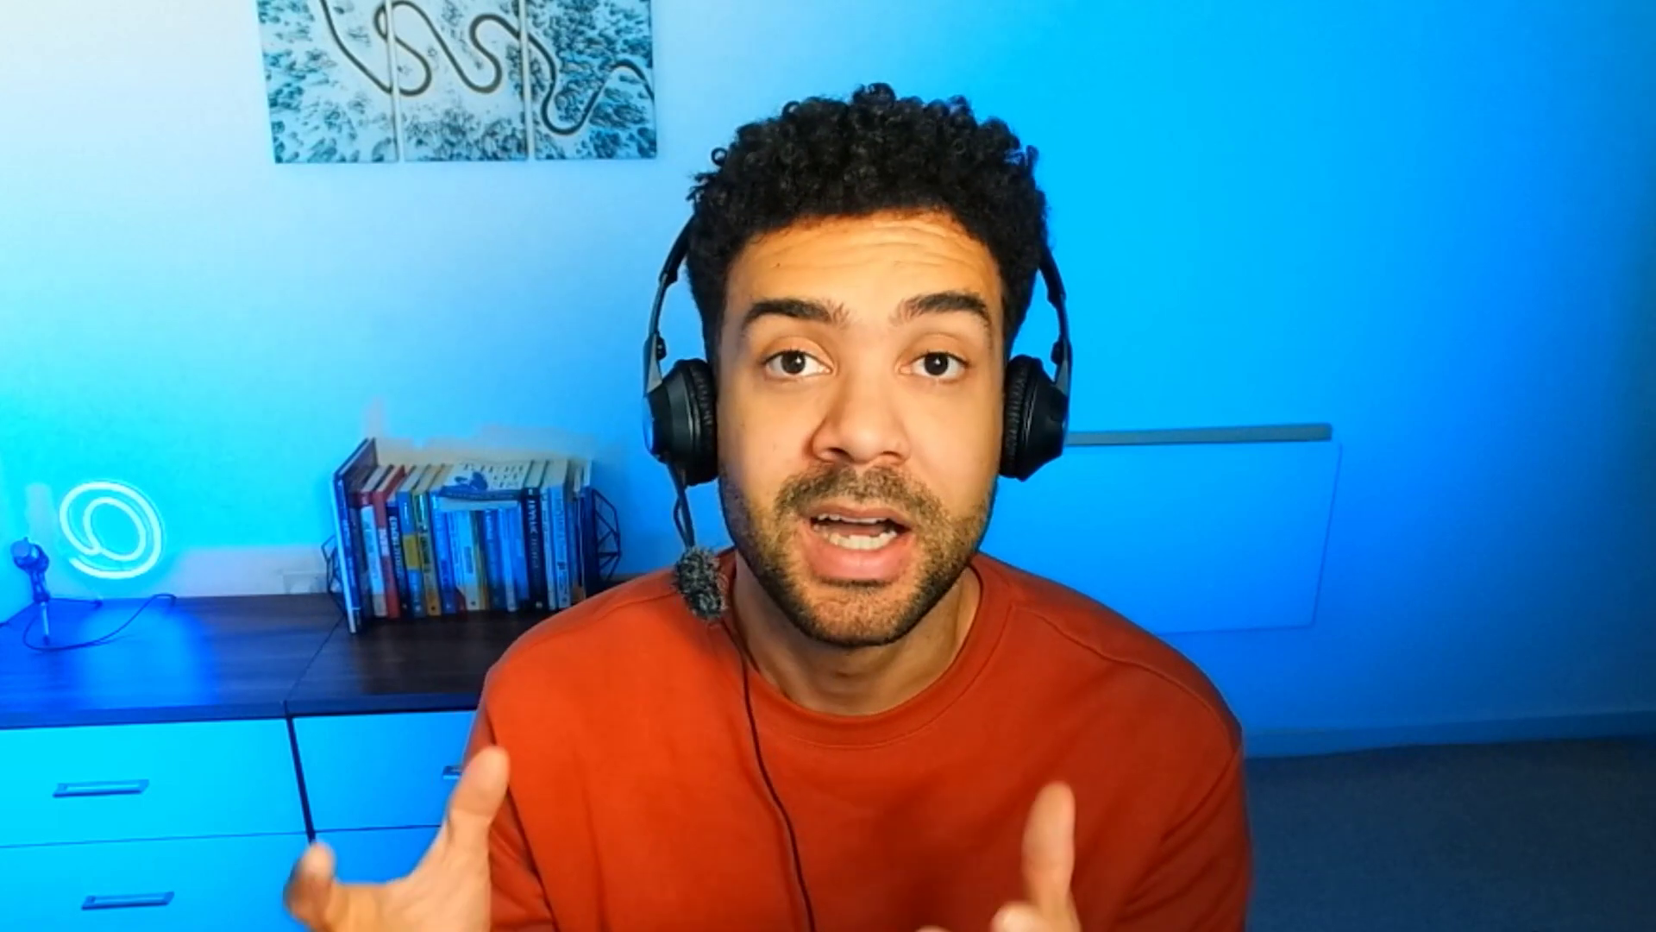